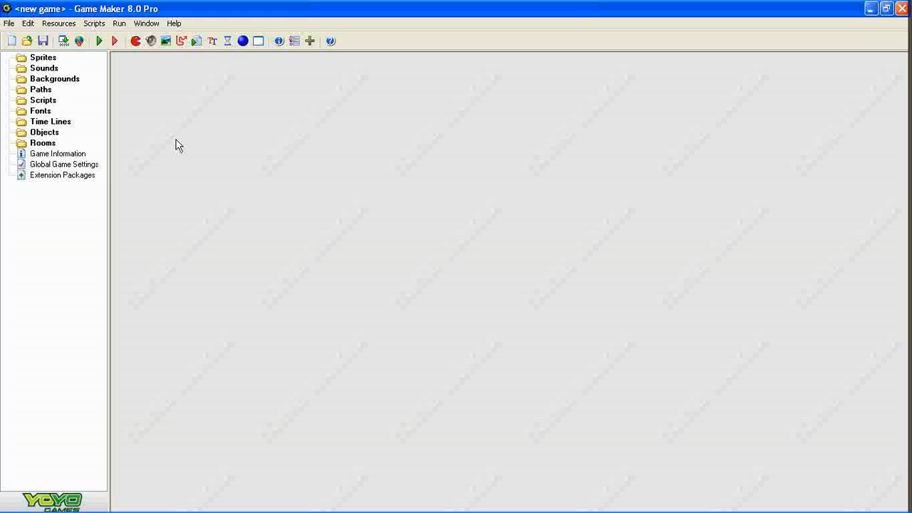
# Create a new sprite from one 32 × 32 green tank image in the tankbrigade strip, at horizontal pixel offset 495 and vertical pixel offset 32.
pyautogui.click(133, 43)
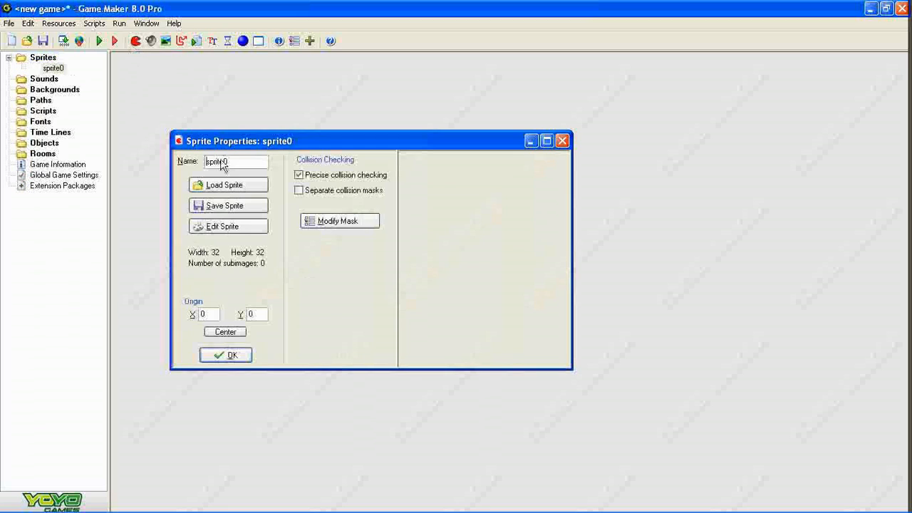
pyautogui.click(235, 228)
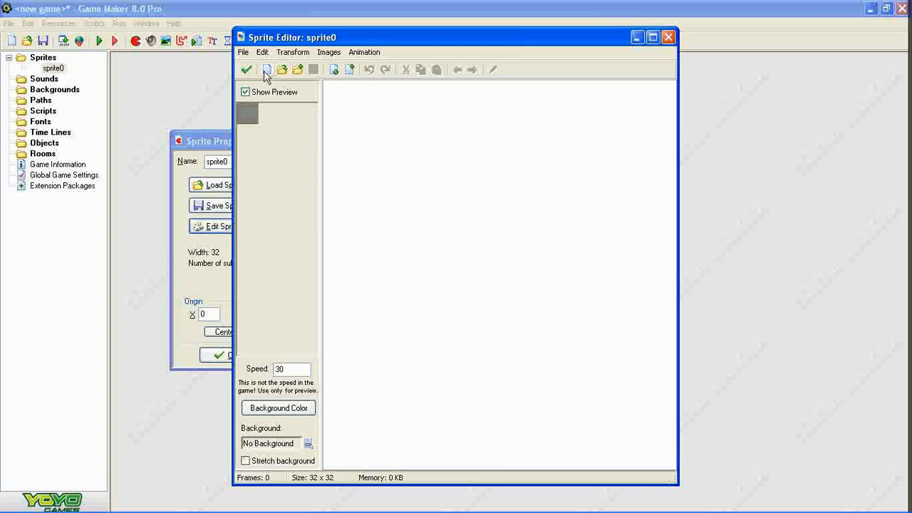
pyautogui.click(244, 53)
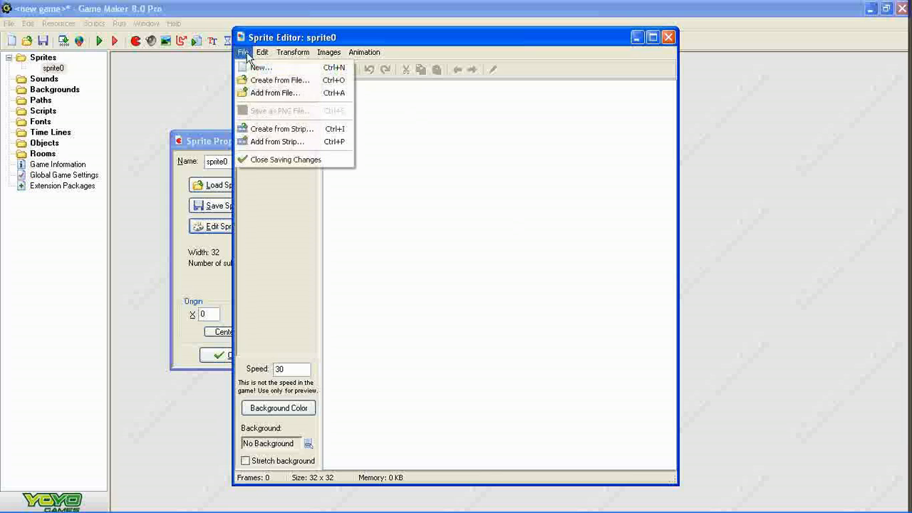
pyautogui.click(269, 132)
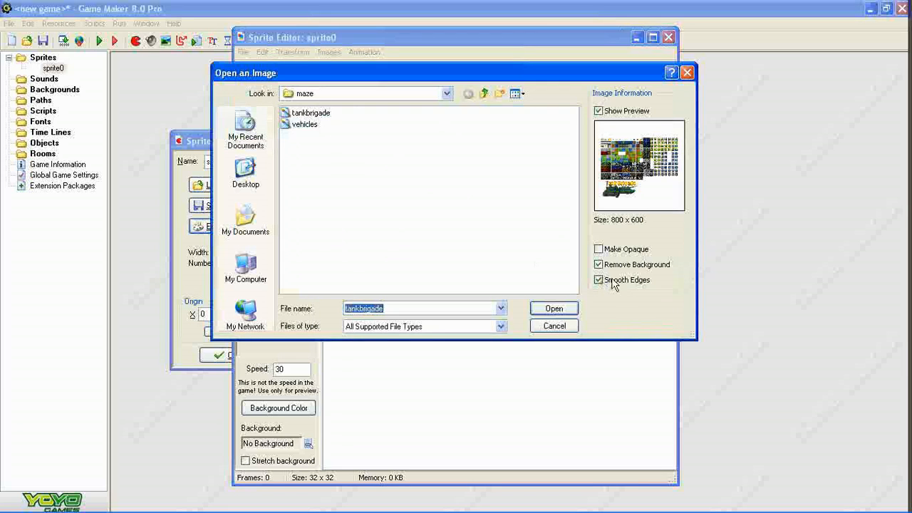
pyautogui.click(541, 308)
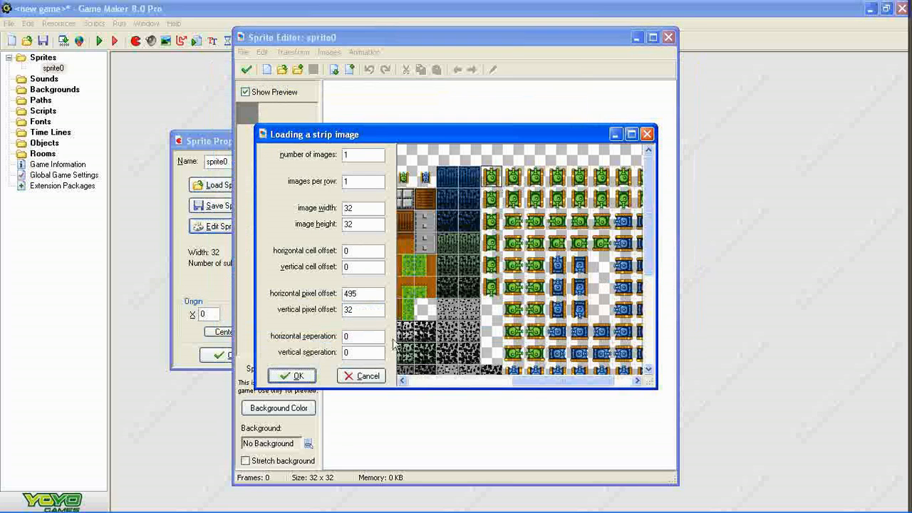
pyautogui.click(292, 375)
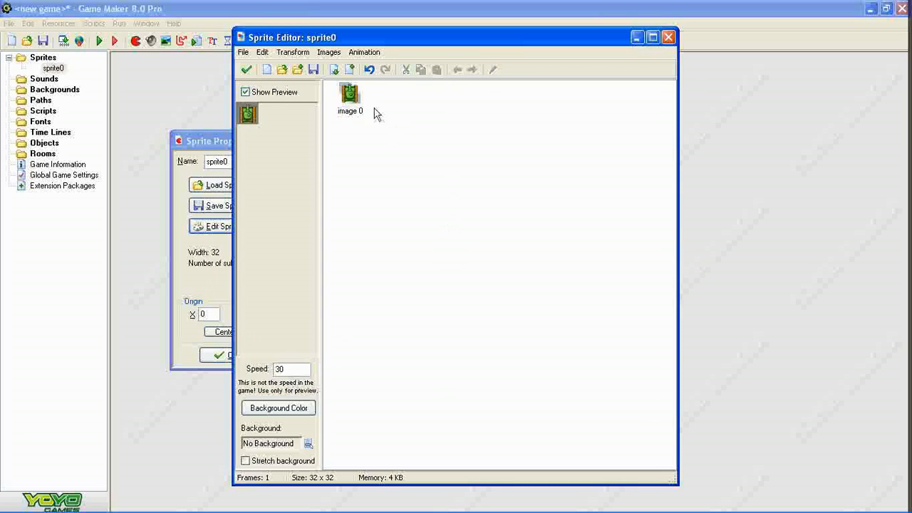
# Shift the whole tank image up one pixel in the image editor and keep the edited image.
pyautogui.doubleClick(350, 96)
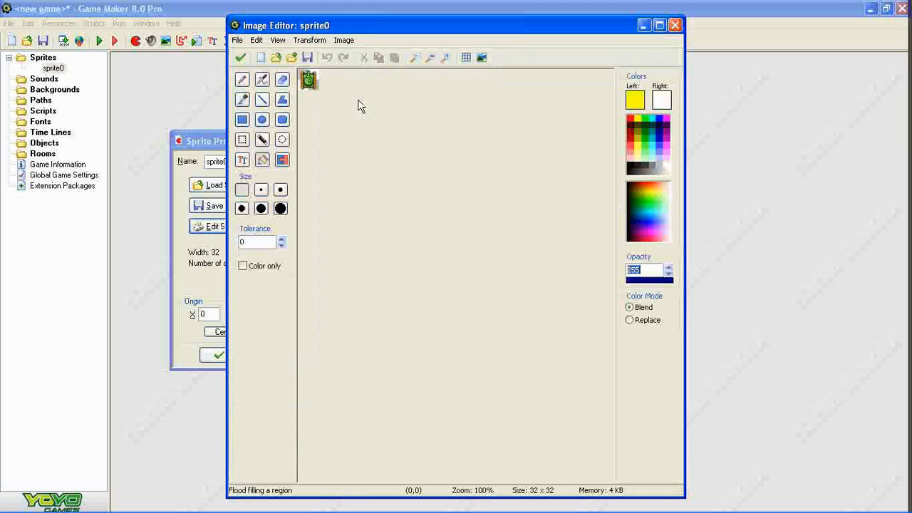
pyautogui.click(447, 58)
pyautogui.click(448, 57)
pyautogui.click(448, 58)
pyautogui.click(448, 57)
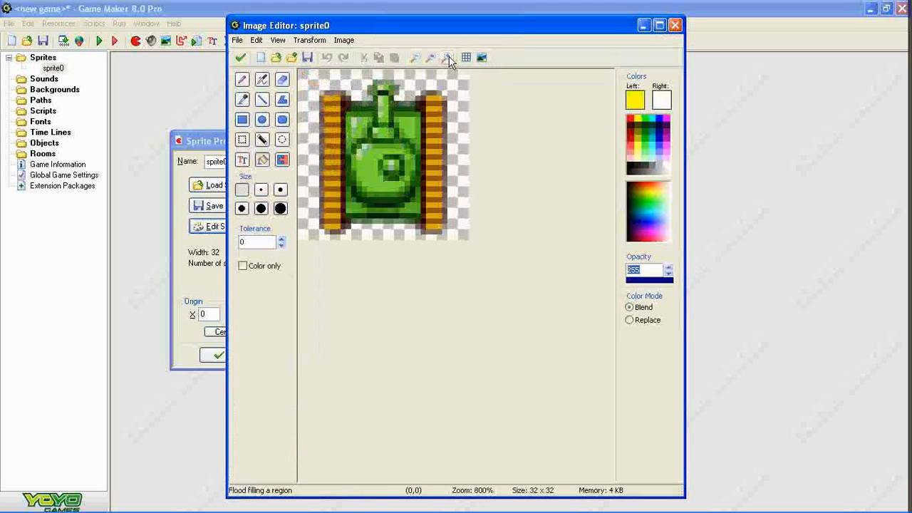
pyautogui.click(242, 138)
pyautogui.moveTo(304, 76); pyautogui.dragTo(466, 255)
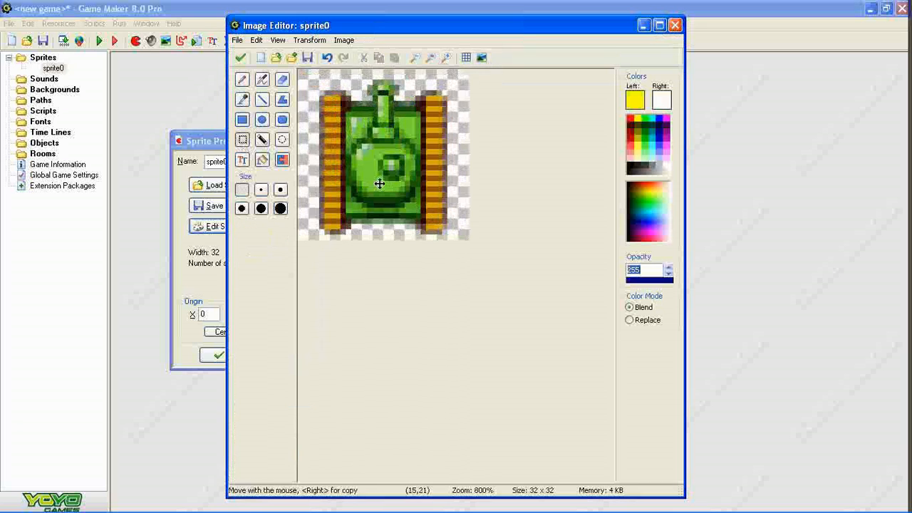
pyautogui.moveTo(378, 184); pyautogui.dragTo(378, 179)
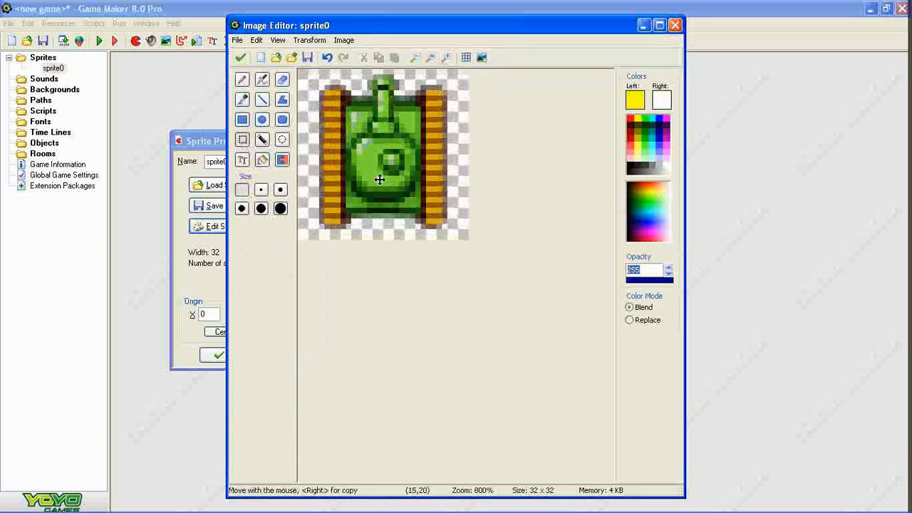
pyautogui.click(300, 126)
pyautogui.click(240, 58)
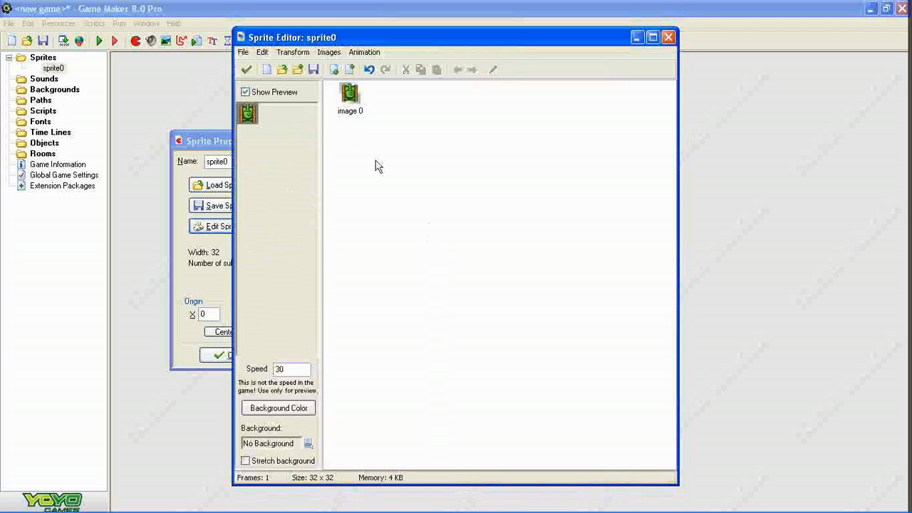
# Save the sprite's image changes, center its origin at X 16, Y 16, and accept the sprite properties.
pyautogui.click(249, 69)
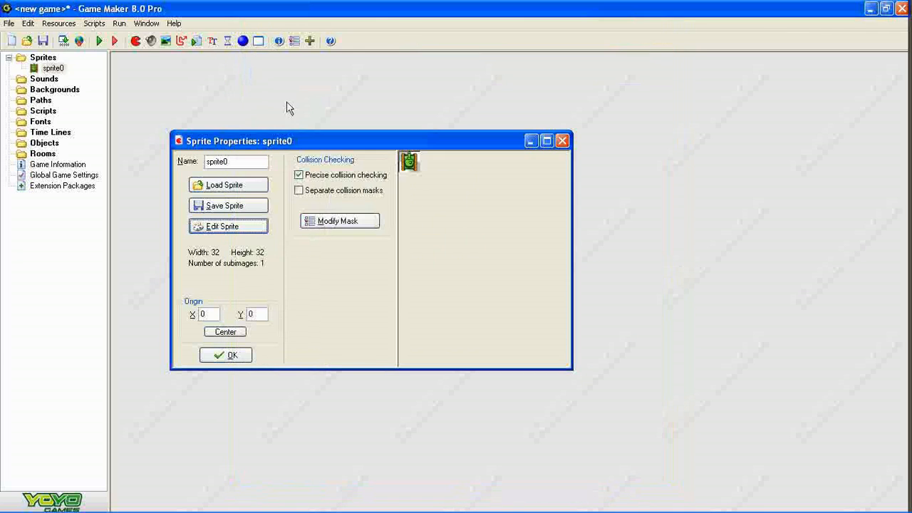
pyautogui.click(237, 333)
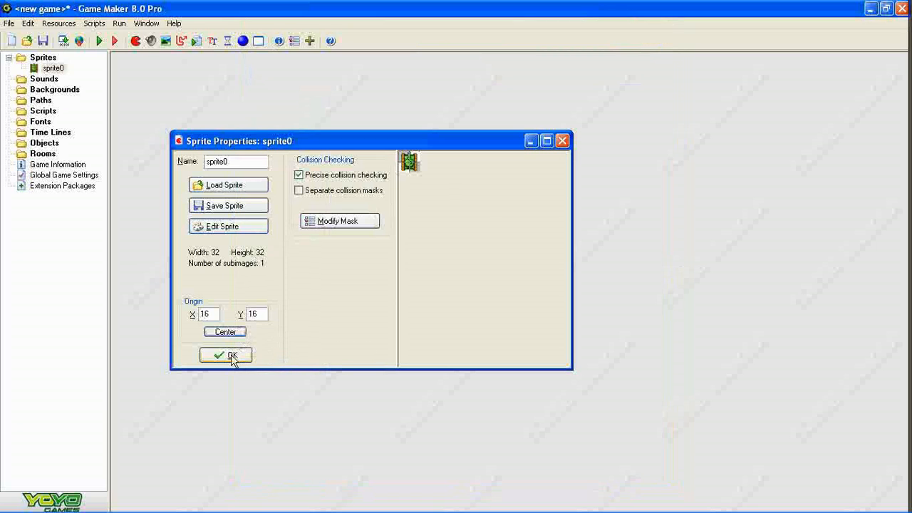
pyautogui.click(231, 356)
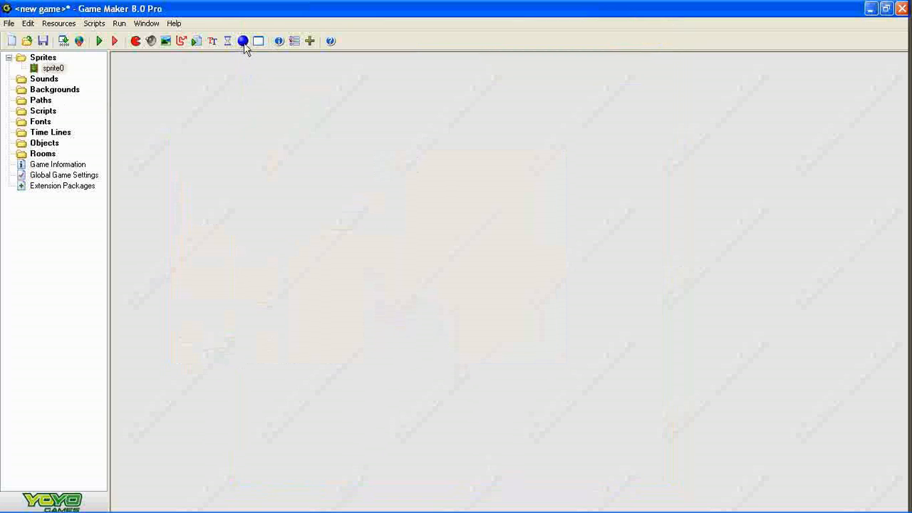
# Create a new object named obj_tank.
pyautogui.click(242, 42)
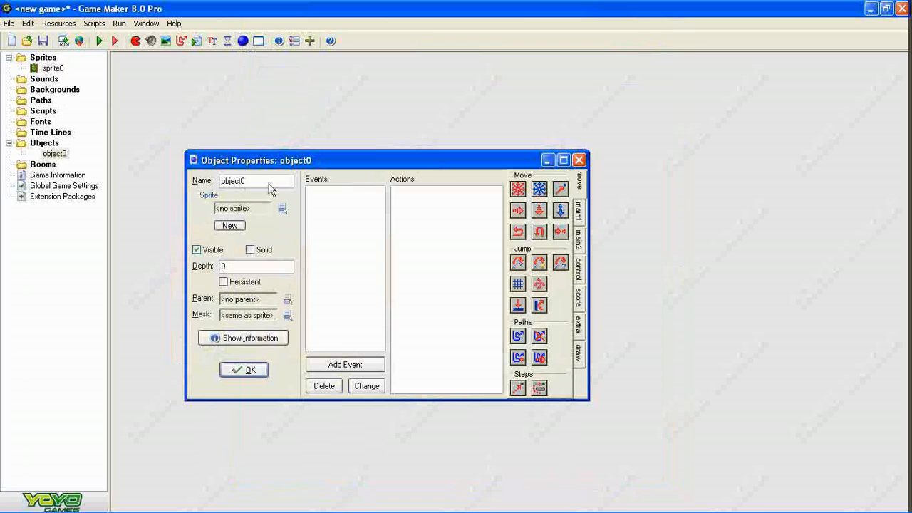
pyautogui.write('obj')
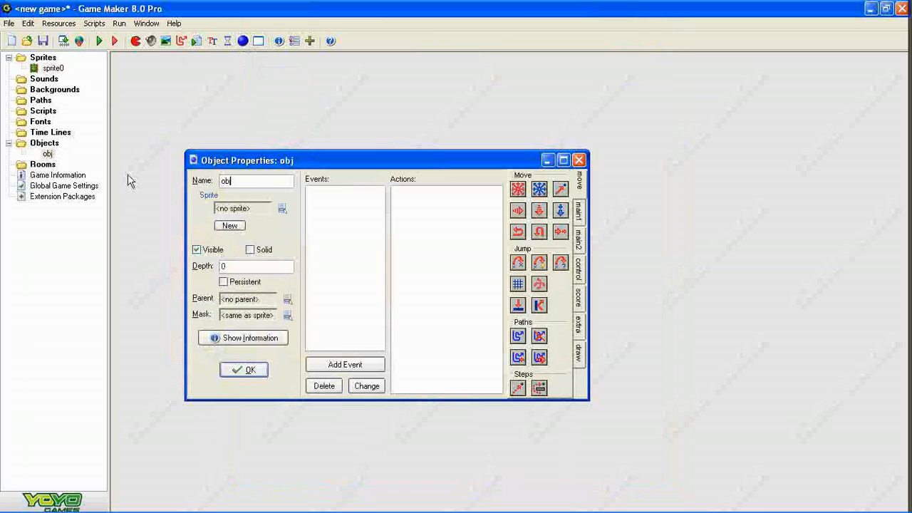
pyautogui.write('_tank')
pyautogui.press('Return')
# Rename the tank sprite as spr_tank.
pyautogui.click(48, 68)
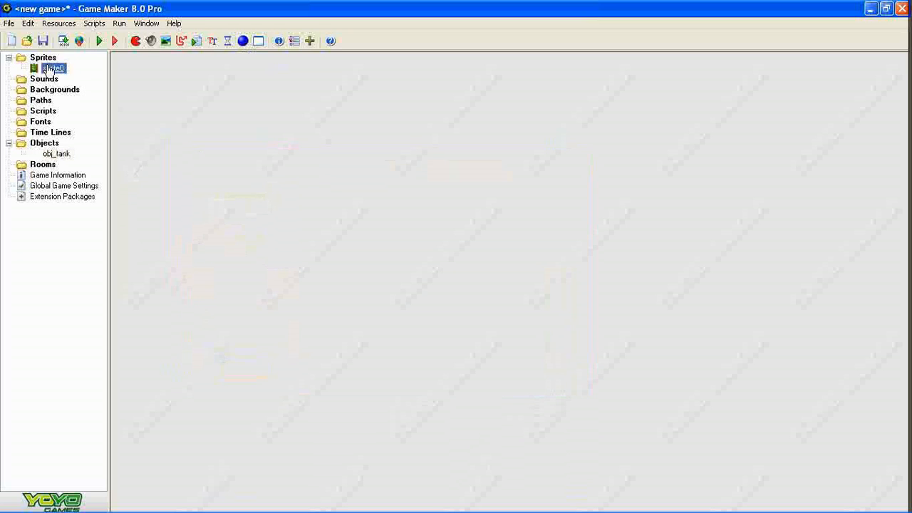
pyautogui.doubleClick(34, 71)
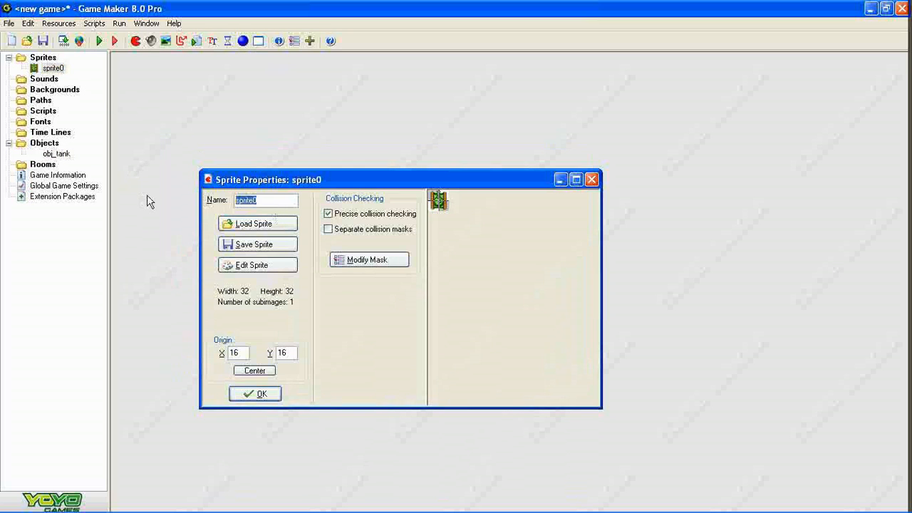
pyautogui.write('spr_tank')
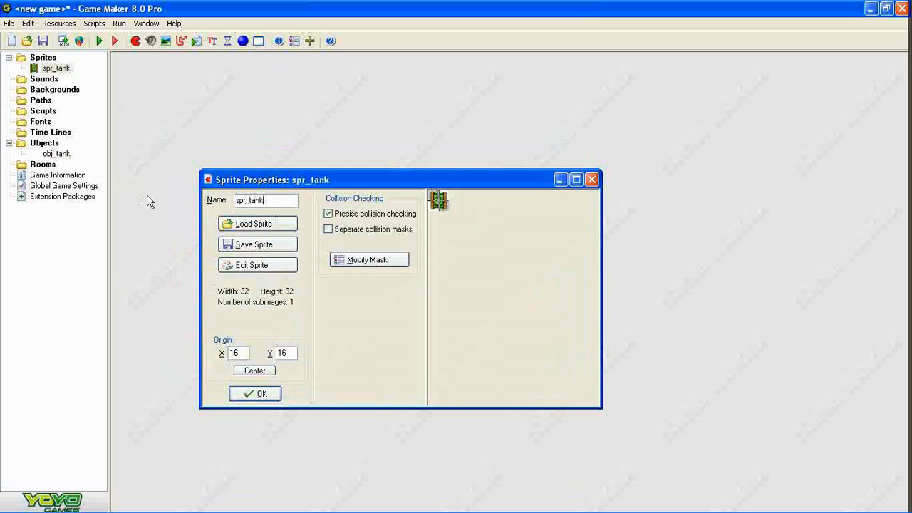
pyautogui.press('Return')
# Assign spr_tank as the sprite of obj_tank, and set it back to no sprite.
pyautogui.doubleClick(64, 154)
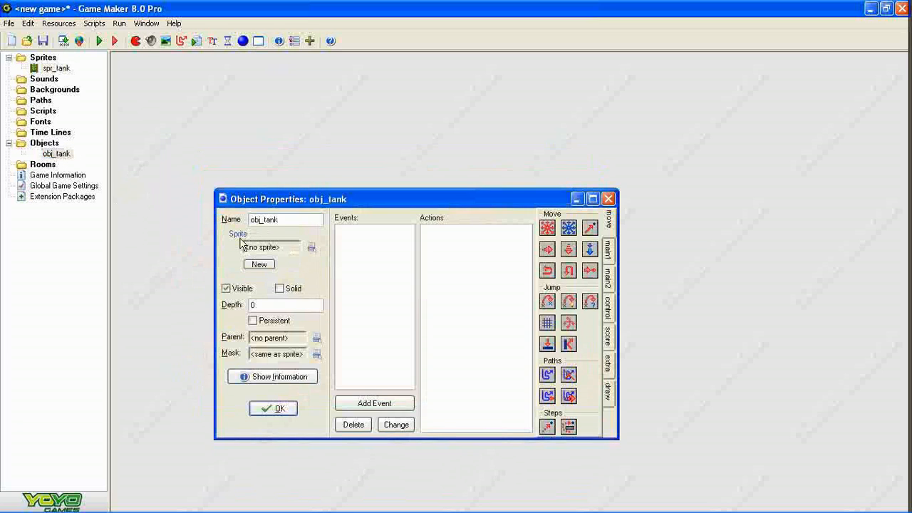
pyautogui.click(311, 247)
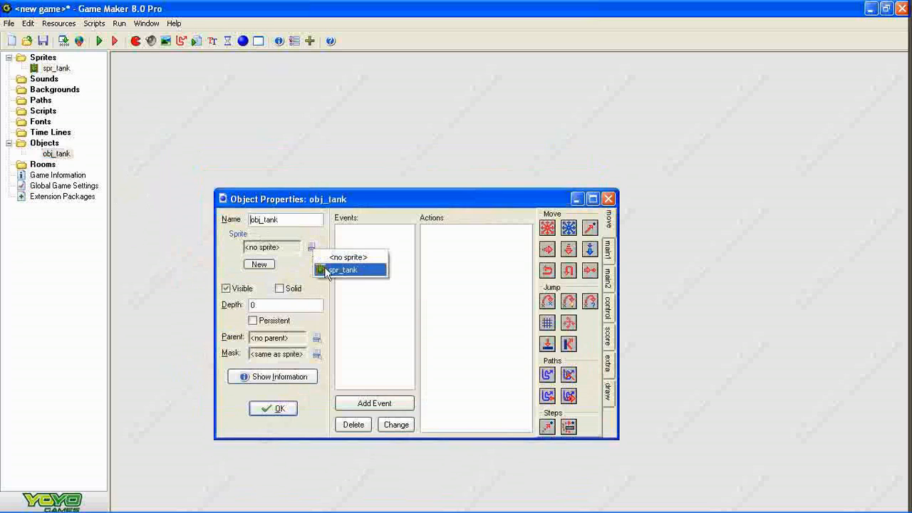
pyautogui.click(324, 269)
pyautogui.click(312, 247)
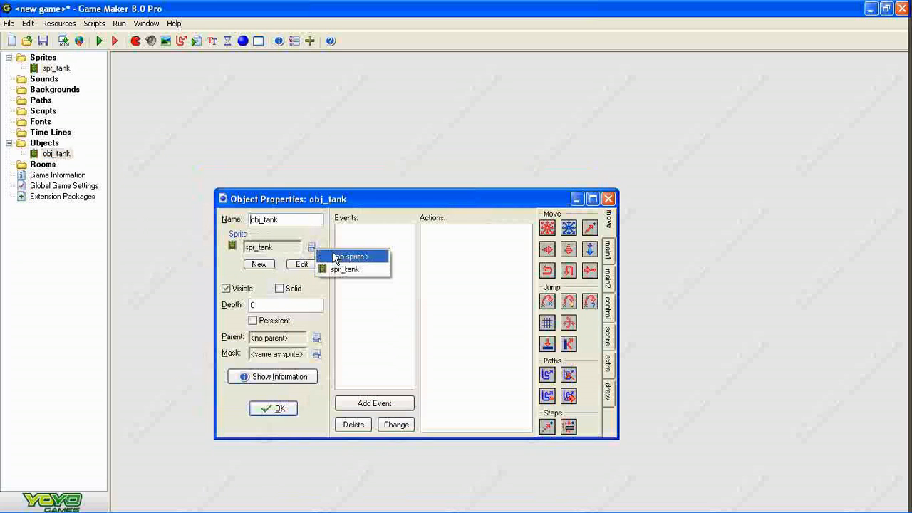
pyautogui.click(349, 257)
pyautogui.click(271, 409)
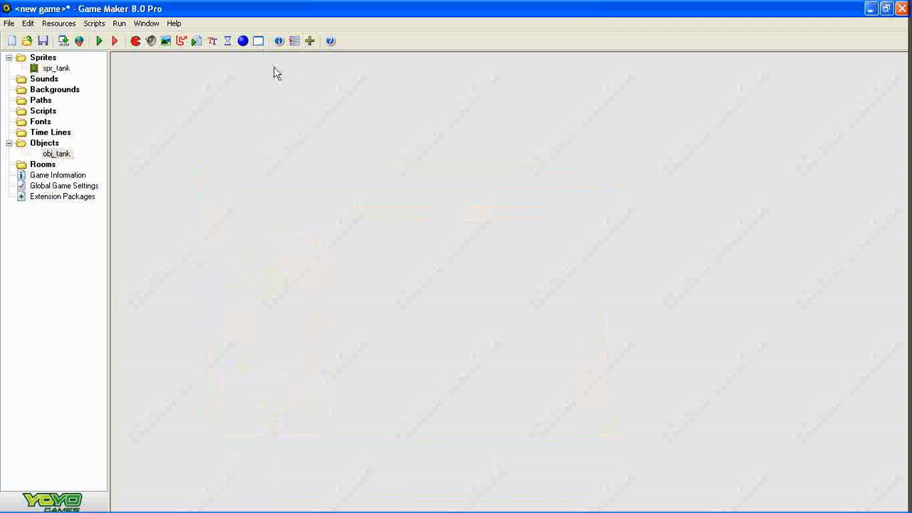
# Create a new room and place one instance of obj_tank in it at about x 192, y 160.
pyautogui.click(259, 41)
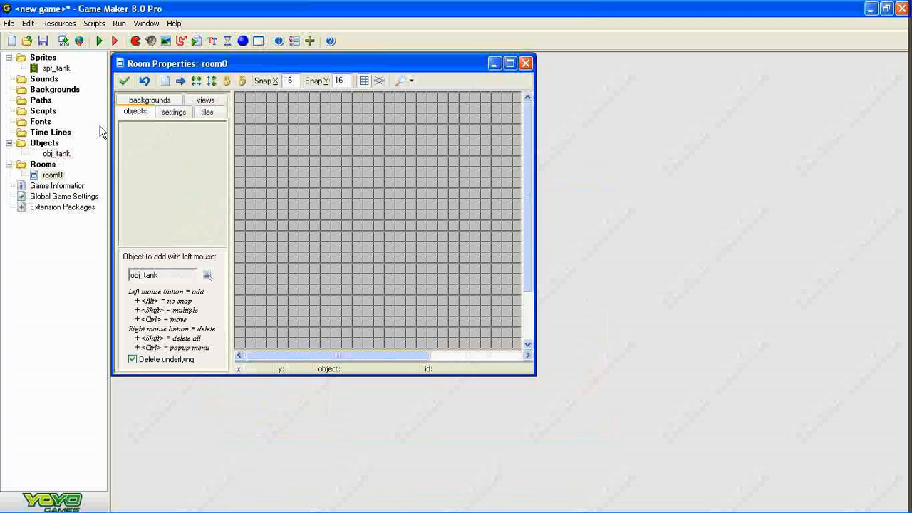
pyautogui.click(149, 140)
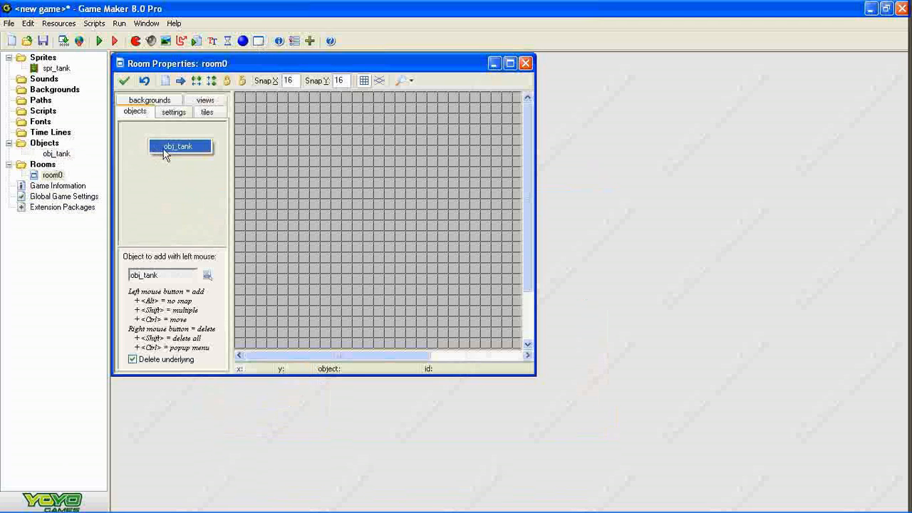
pyautogui.click(166, 150)
pyautogui.click(366, 205)
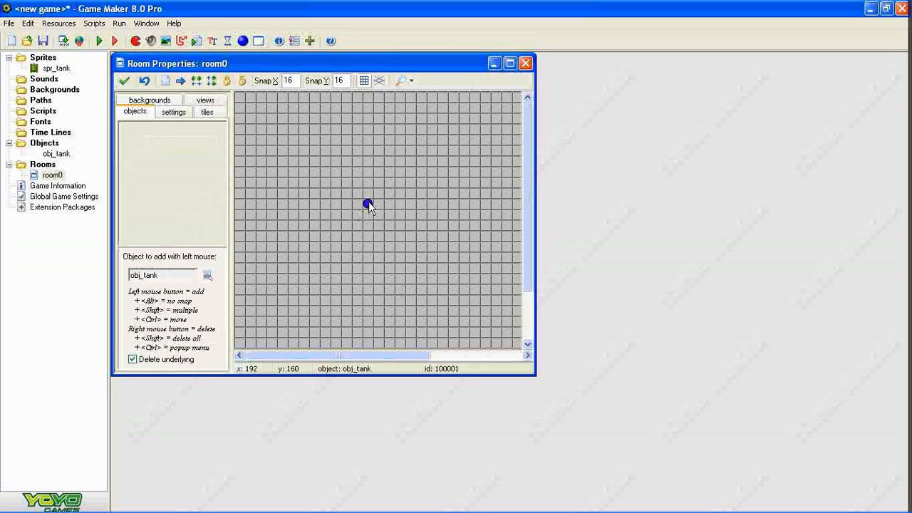
# Assign spr_tank as the sprite of obj_tank, and close the room keeping its changes.
pyautogui.doubleClick(56, 153)
pyautogui.click(221, 133)
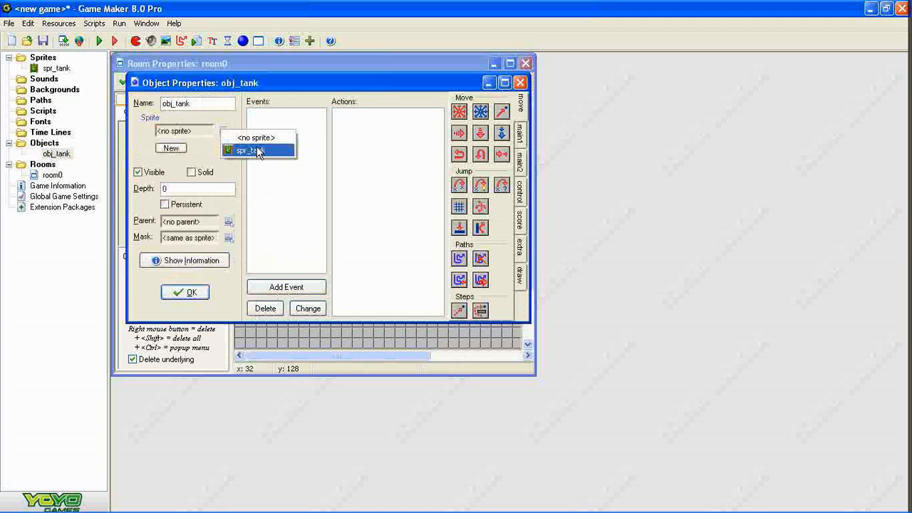
pyautogui.click(249, 149)
pyautogui.moveTo(218, 96); pyautogui.dragTo(335, 121)
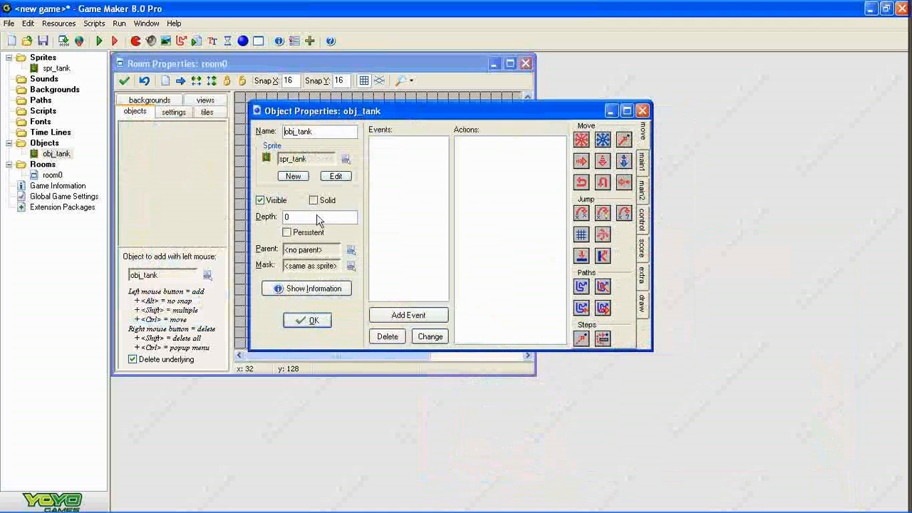
pyautogui.click(302, 317)
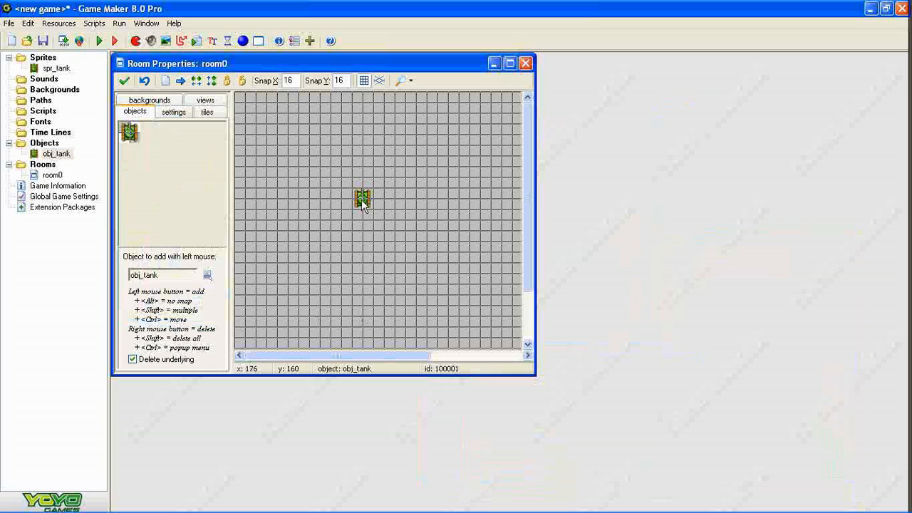
pyautogui.click(123, 82)
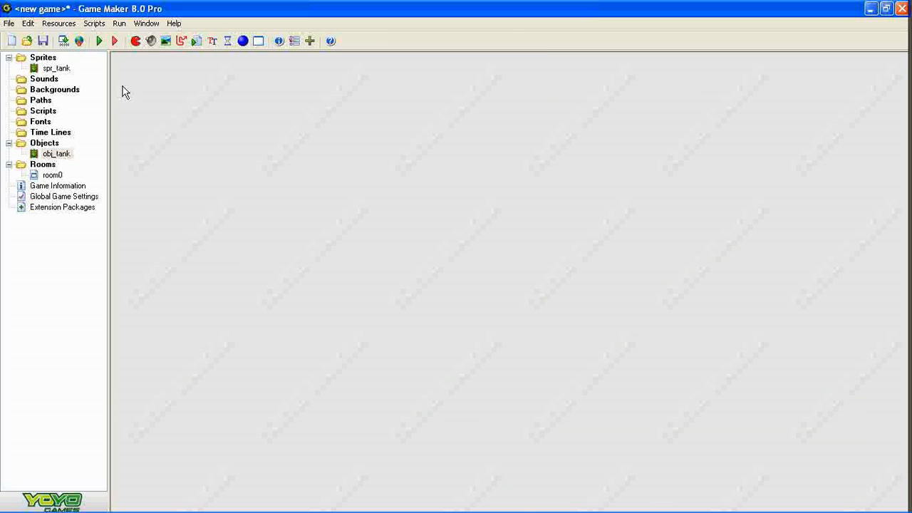
# Open obj_tank and add keyboard events for the Left and Right arrow keys.
pyautogui.doubleClick(57, 154)
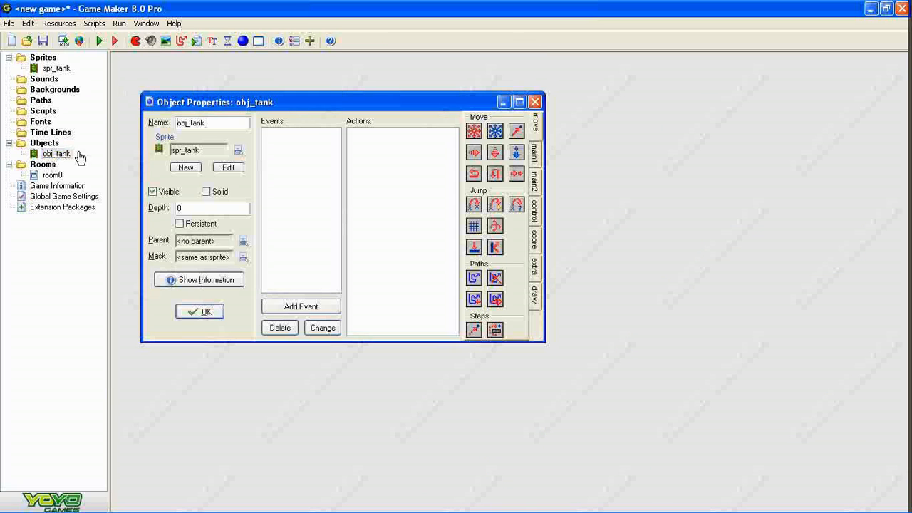
pyautogui.click(301, 305)
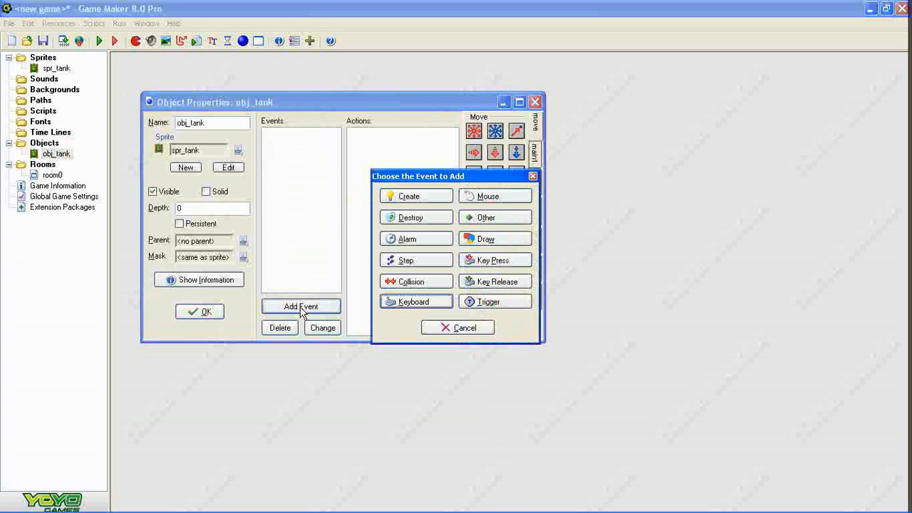
pyautogui.click(410, 308)
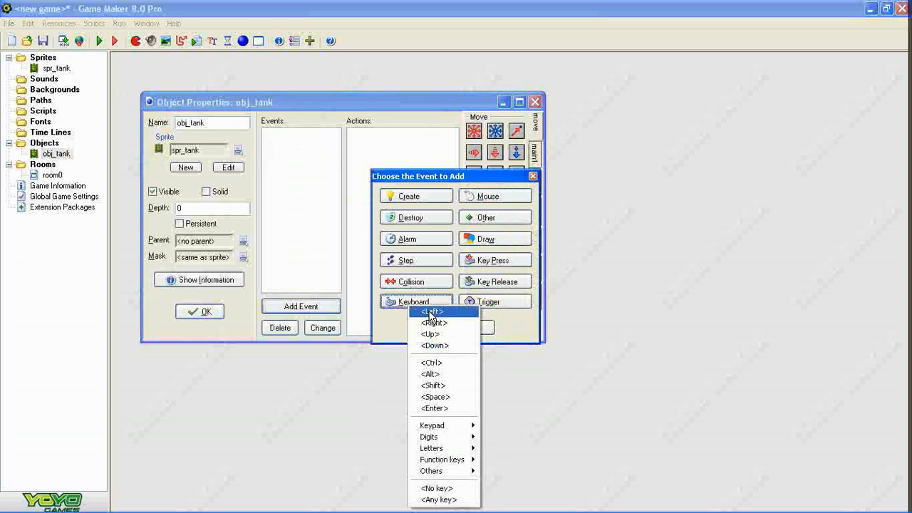
pyautogui.click(431, 311)
pyautogui.click(322, 307)
pyautogui.click(401, 305)
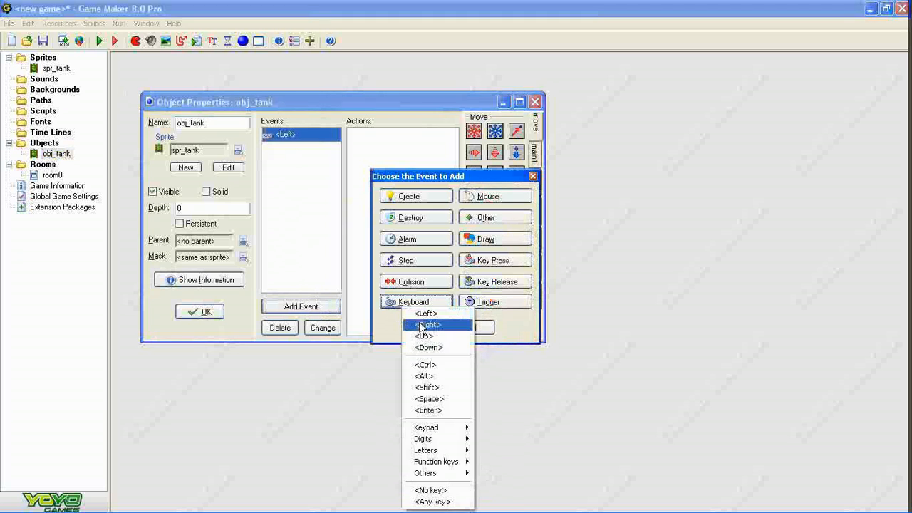
pyautogui.click(426, 324)
# Add keyboard events for the Up and Down arrow keys to obj_tank.
pyautogui.click(300, 306)
pyautogui.click(399, 303)
pyautogui.click(416, 329)
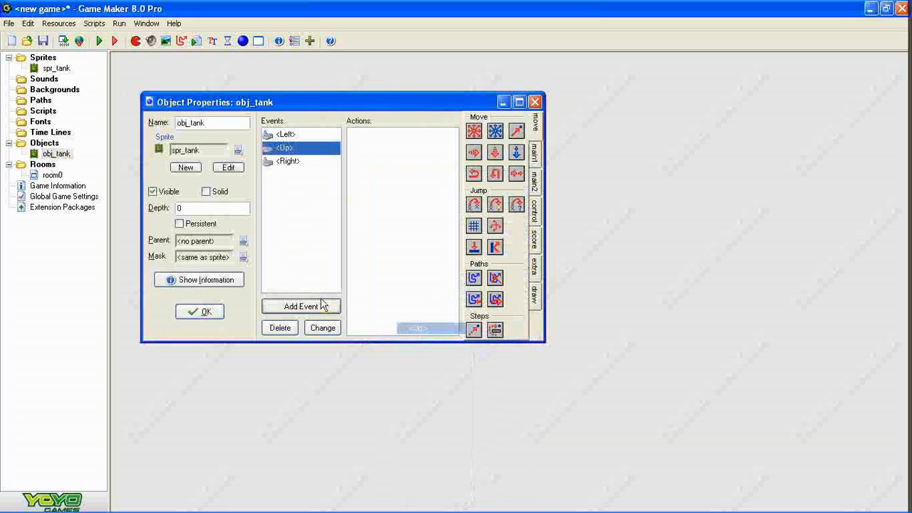
pyautogui.click(317, 307)
pyautogui.click(385, 304)
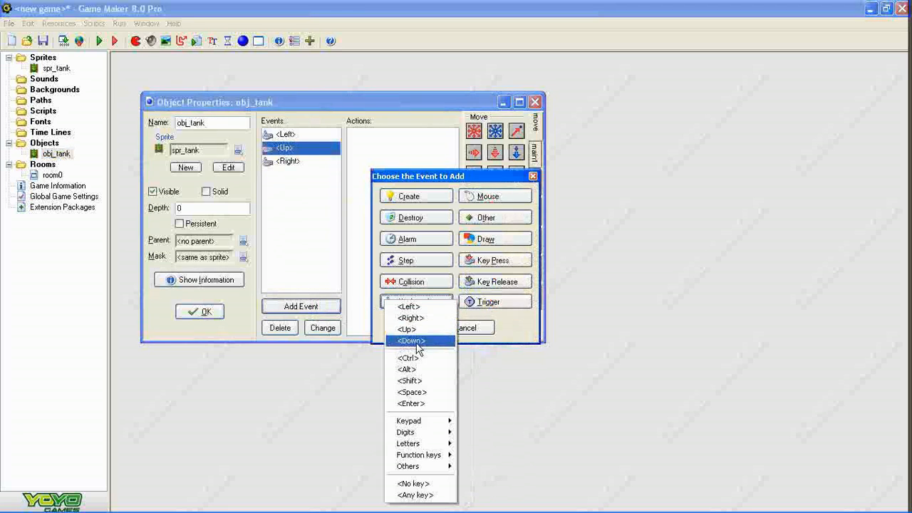
pyautogui.click(417, 340)
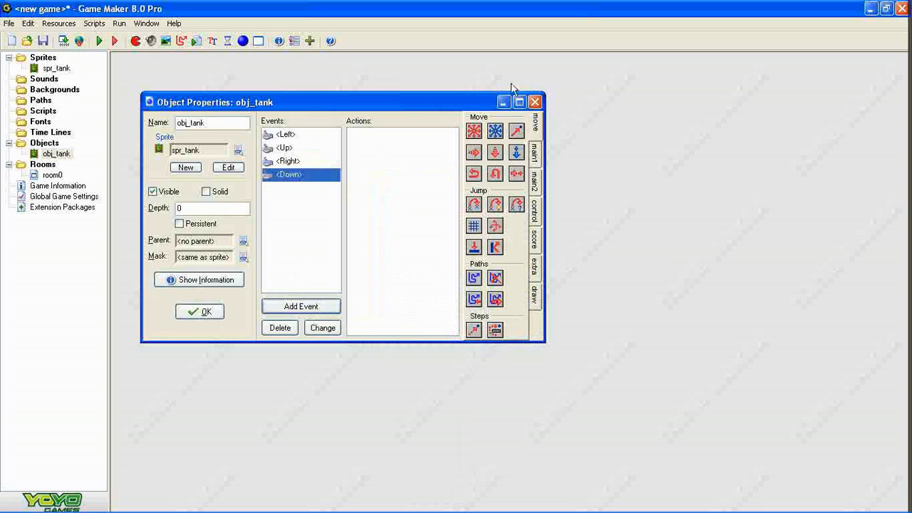
# Add a relative Jump to Position action with x -5, y 0 to obj_tank's Left event.
pyautogui.click(322, 139)
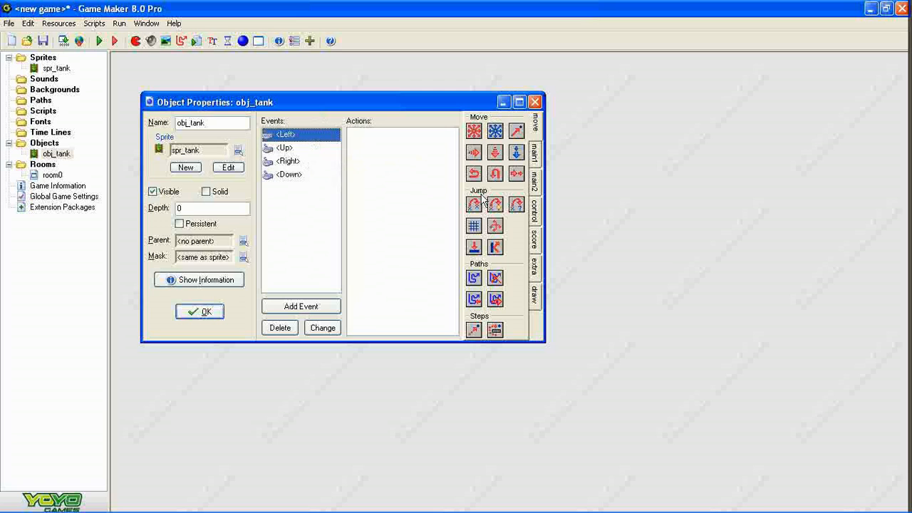
pyautogui.moveTo(475, 207); pyautogui.dragTo(384, 194)
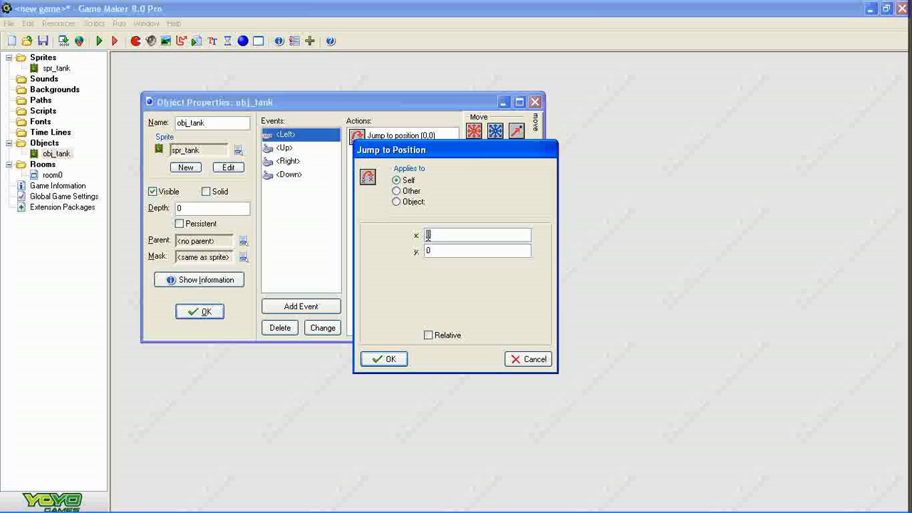
pyautogui.click(428, 335)
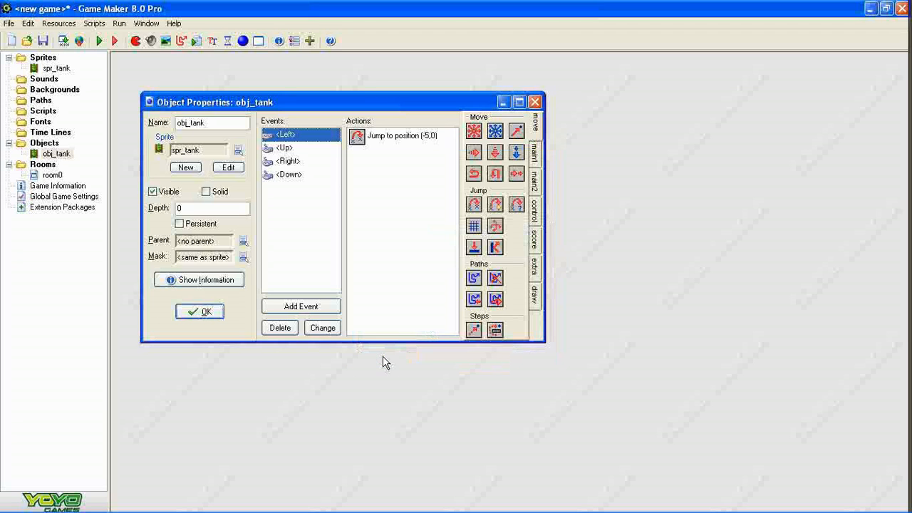
# Add a relative Jump to Position action with x 0, y -5 to the Up event.
pyautogui.click(295, 149)
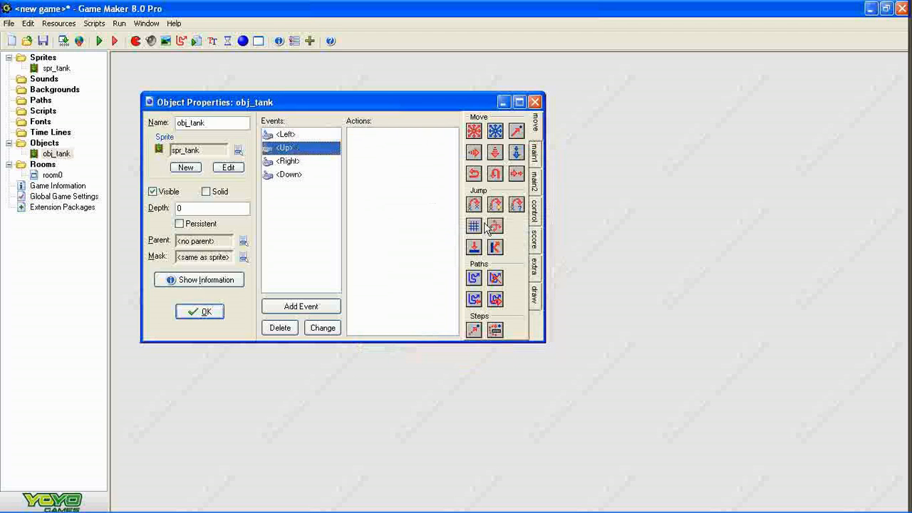
pyautogui.moveTo(474, 205); pyautogui.dragTo(409, 209)
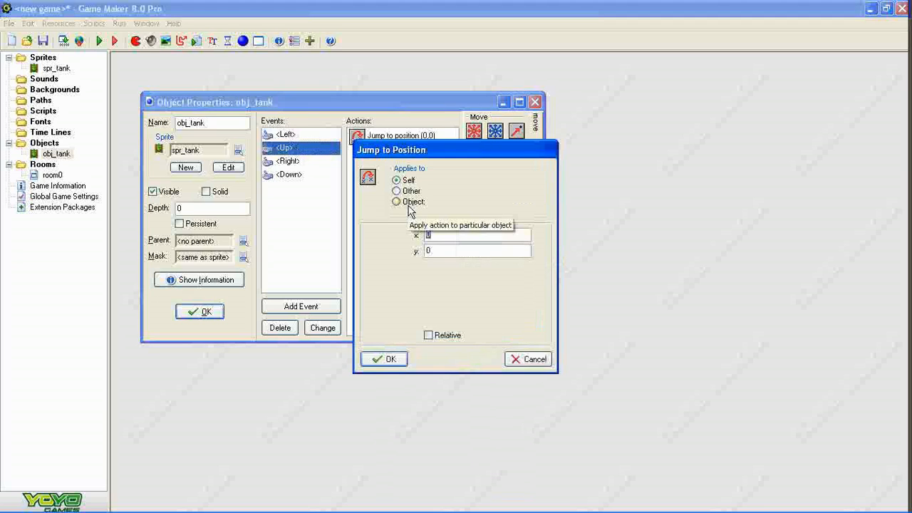
pyautogui.click(451, 251)
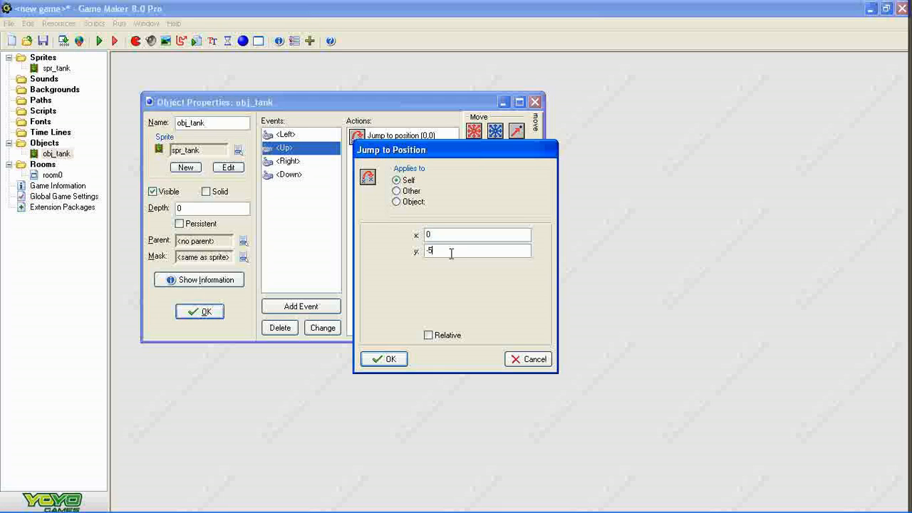
pyautogui.click(428, 334)
pyautogui.click(382, 360)
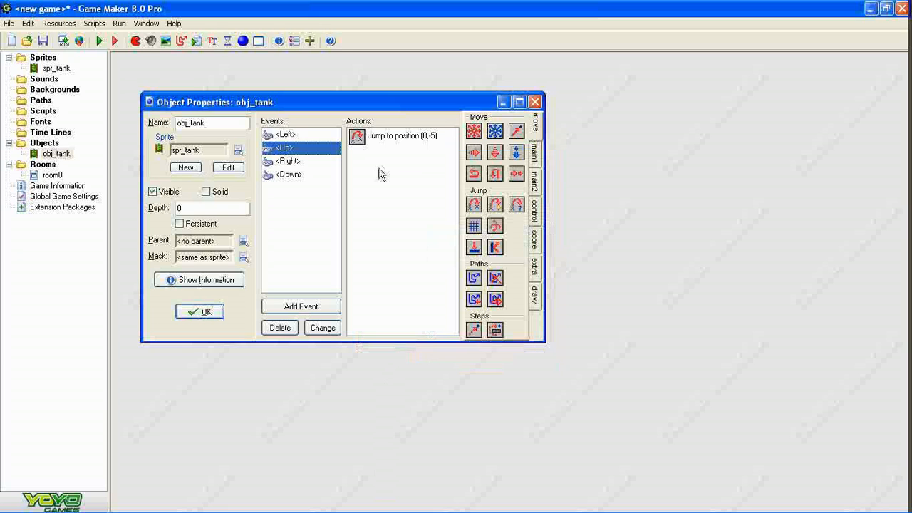
# Add a relative Jump to Position action with x 5, y 0 to the Right event.
pyautogui.click(312, 162)
pyautogui.moveTo(473, 206); pyautogui.dragTo(411, 214)
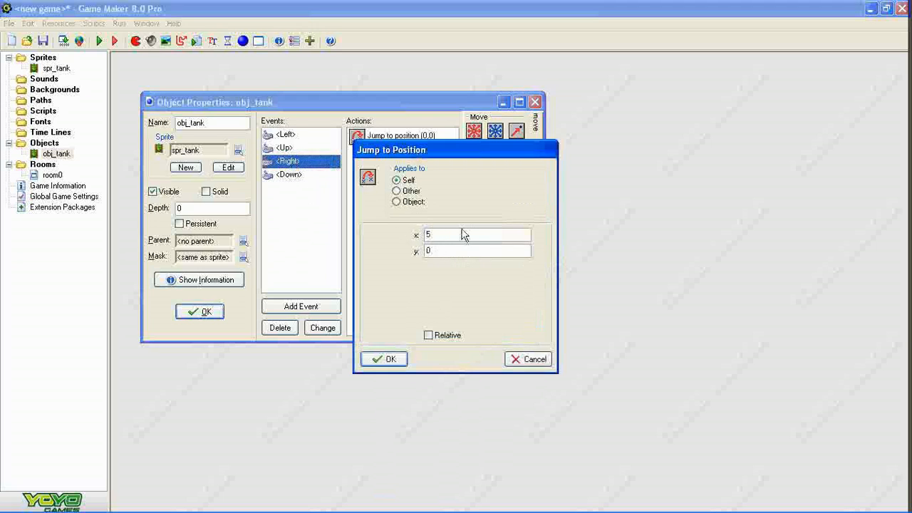
pyautogui.click(428, 336)
pyautogui.click(388, 358)
# Add a relative Jump to Position action with x 0, y 5 to the Down event.
pyautogui.click(296, 175)
pyautogui.moveTo(474, 205); pyautogui.dragTo(436, 204)
pyautogui.press('Tab')
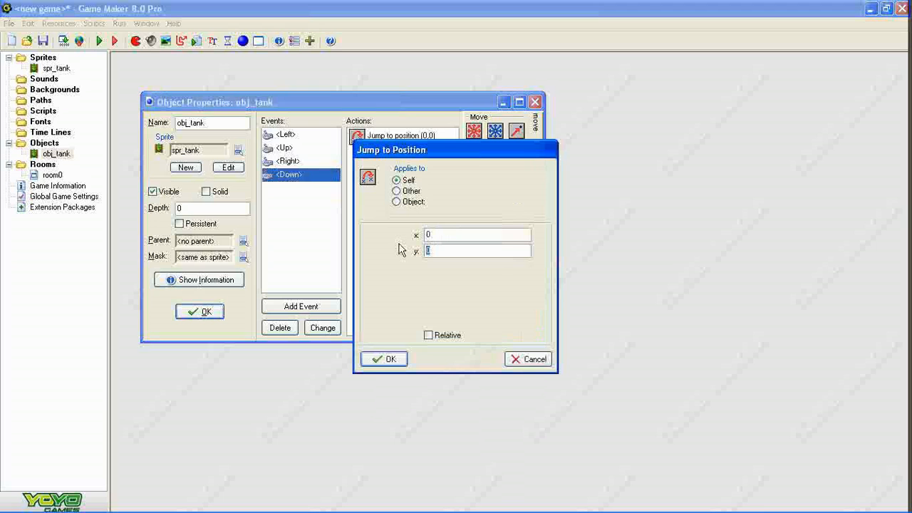
pyautogui.write('5')
pyautogui.click(429, 335)
pyautogui.click(388, 360)
# Review the jump actions of obj_tank's arrow-key events and the tank's placement in room0.
pyautogui.doubleClick(390, 137)
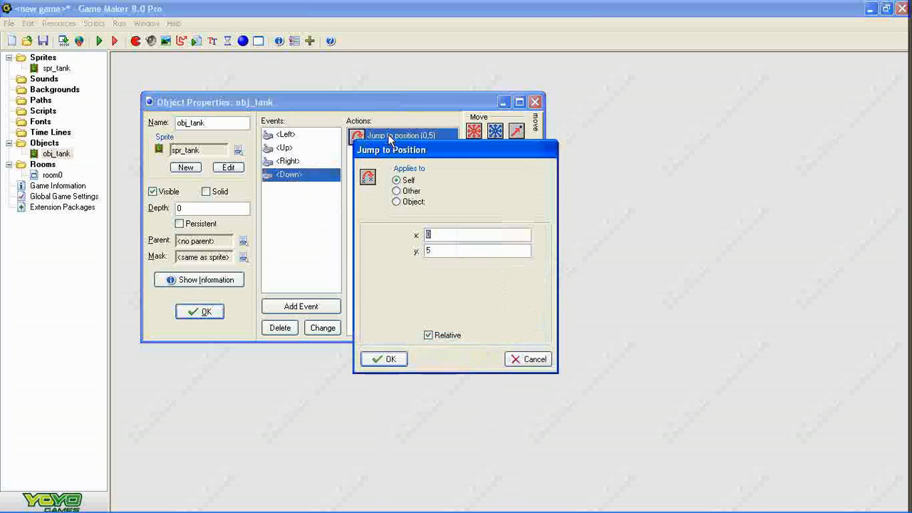
pyautogui.click(437, 249)
pyautogui.click(376, 360)
pyautogui.click(285, 135)
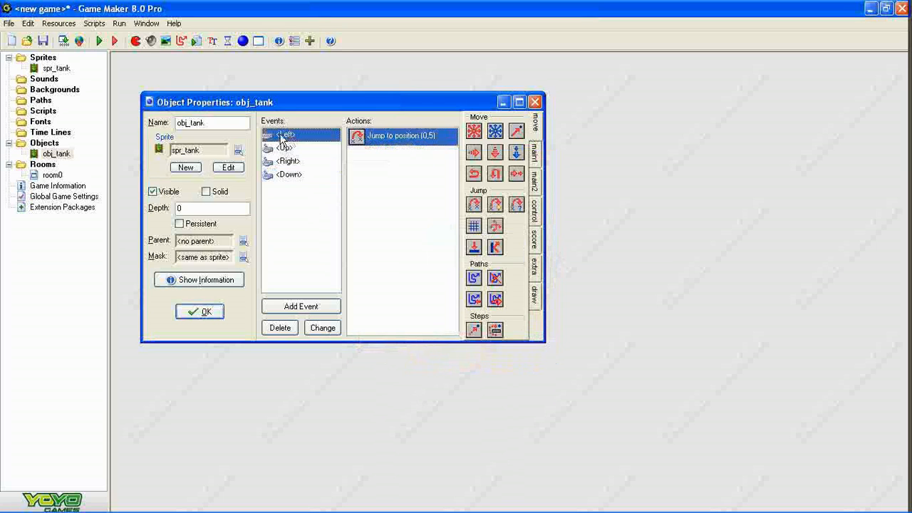
pyautogui.click(300, 177)
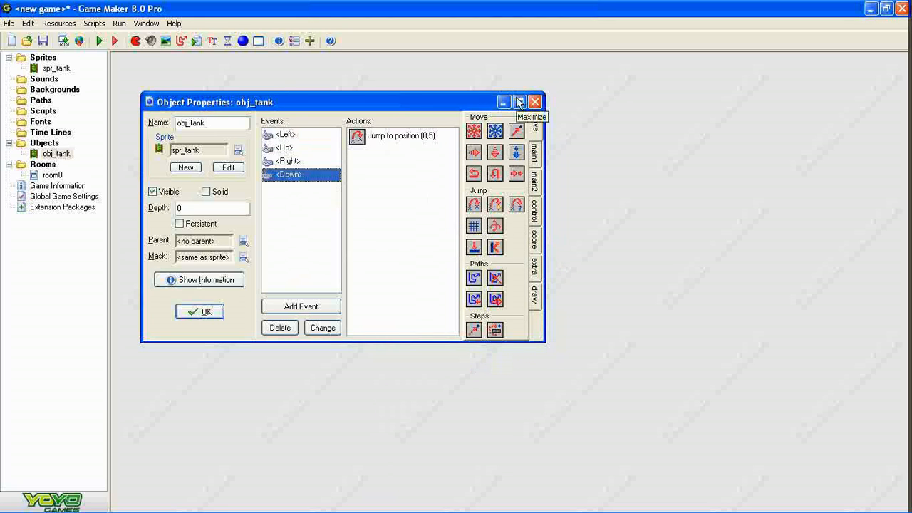
pyautogui.click(287, 163)
pyautogui.doubleClick(427, 136)
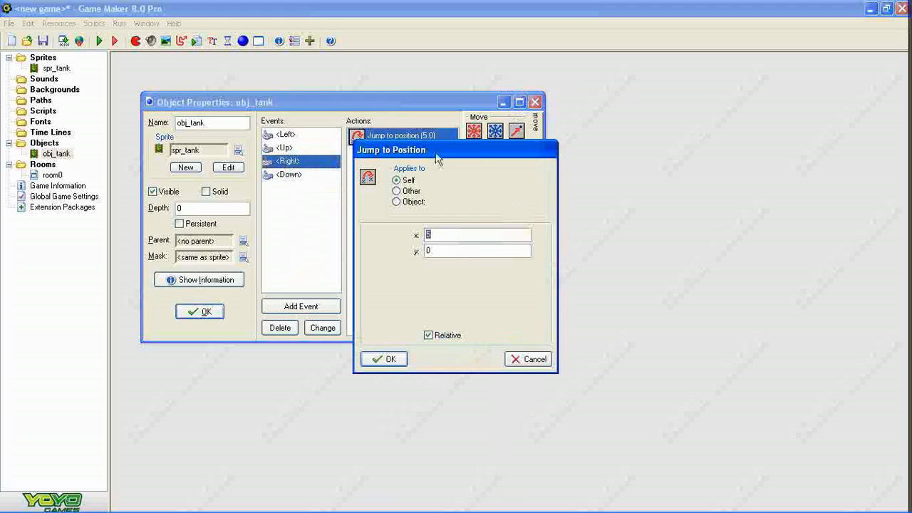
pyautogui.click(388, 361)
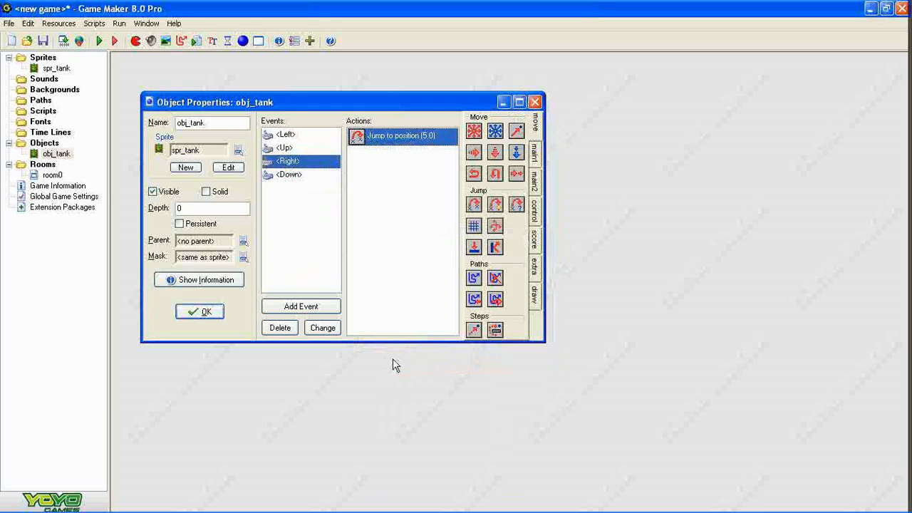
pyautogui.click(306, 176)
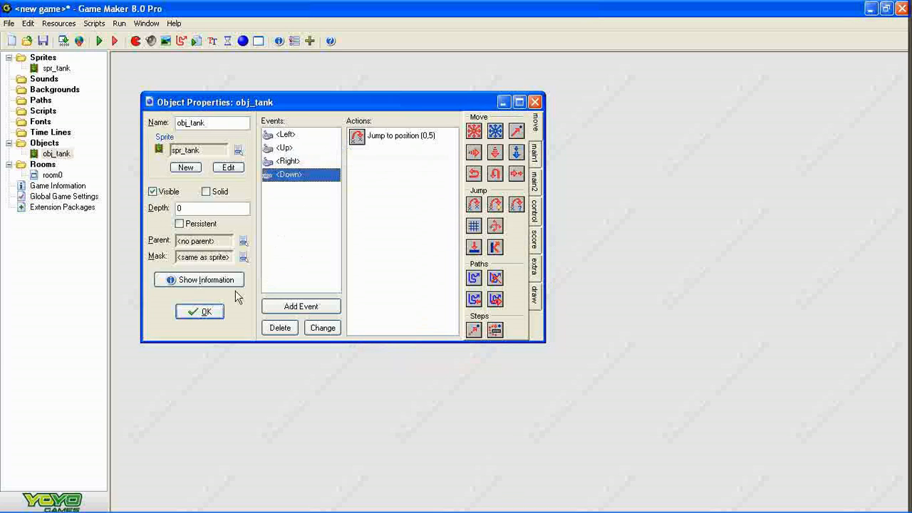
pyautogui.doubleClick(52, 175)
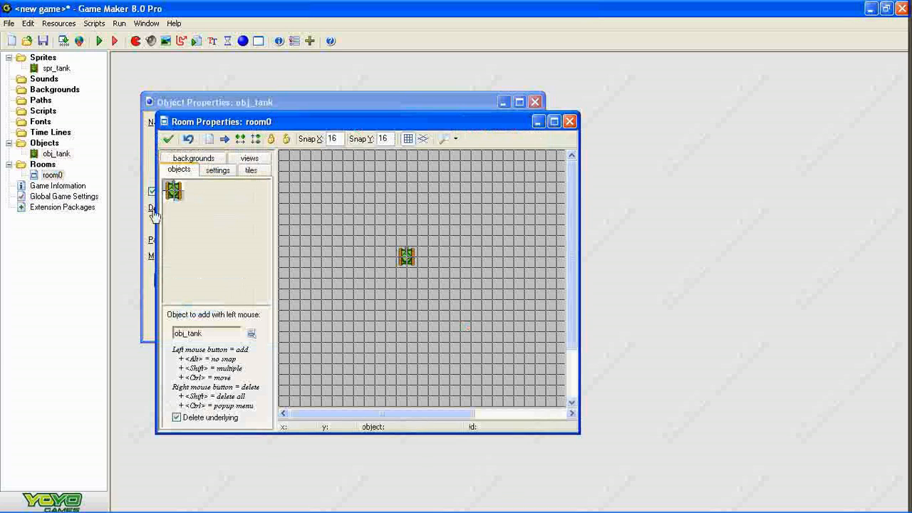
pyautogui.click(168, 139)
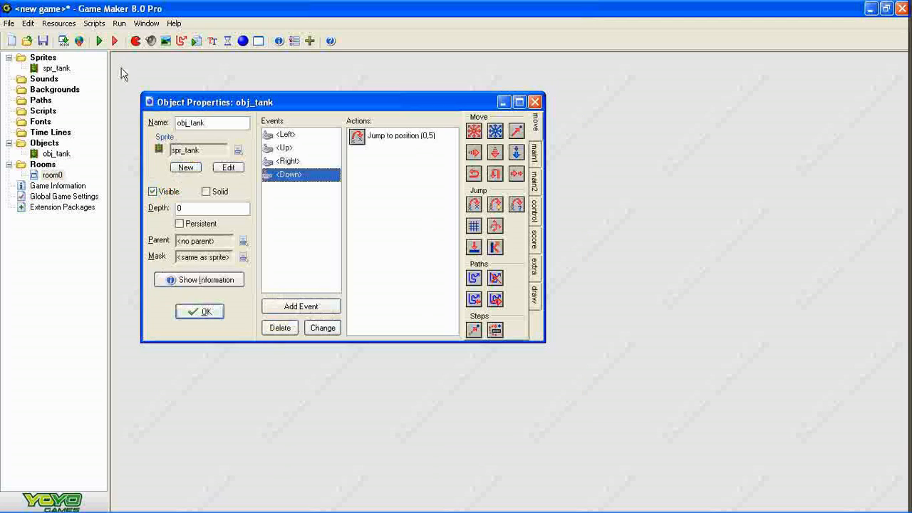
# Run the game and test moving the tank left, right, up and down with the arrow keys.
pyautogui.click(98, 42)
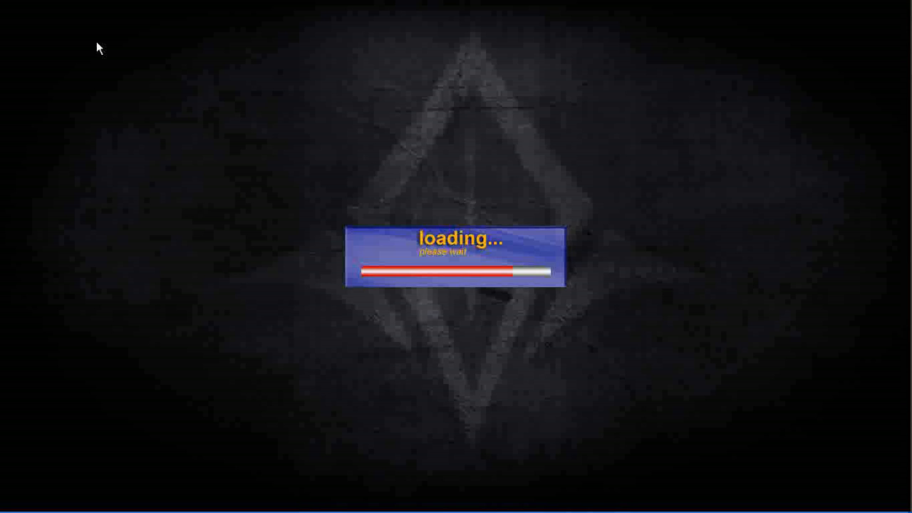
pyautogui.press('Right')
pyautogui.press('Left')
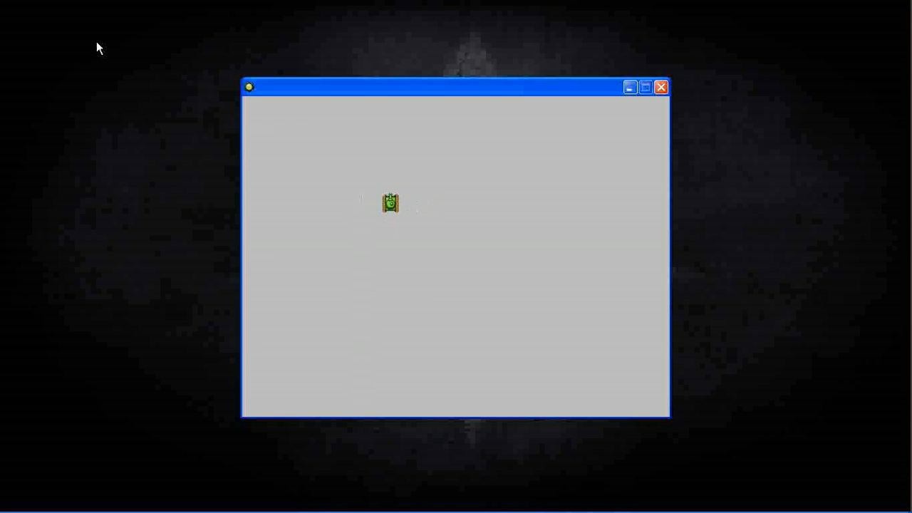
pyautogui.press('Down')
pyautogui.press('Up')
pyautogui.press('Right')
pyautogui.press('Down')
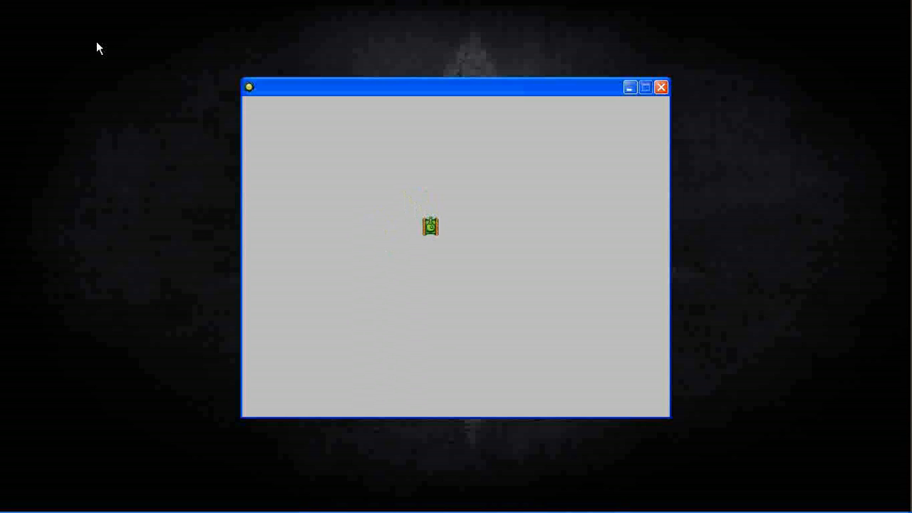
pyautogui.press('Left')
pyautogui.press('Up')
pyautogui.press('Down')
pyautogui.press('Right')
pyautogui.press('Left')
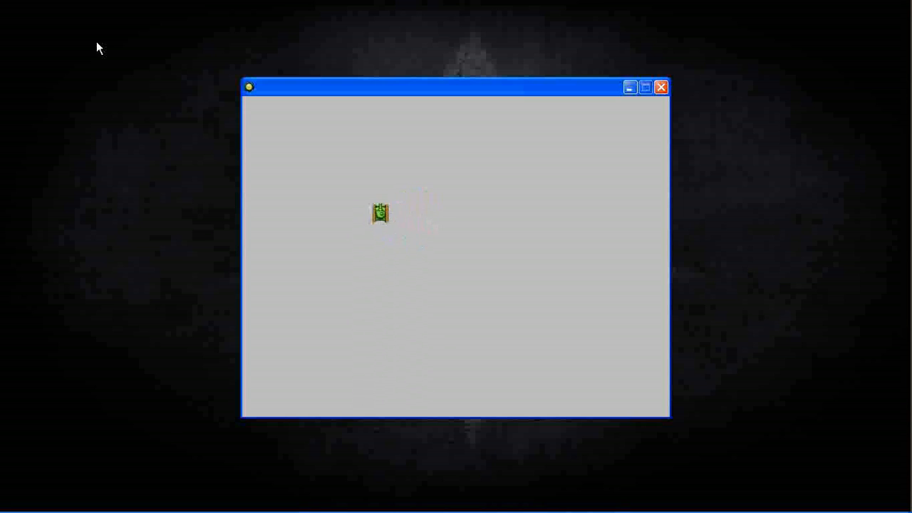
pyautogui.press('Right')
pyautogui.press('Left')
pyautogui.press('Right')
pyautogui.press('Left')
pyautogui.press('Right')
pyautogui.press('Left')
pyautogui.press('Down')
pyautogui.press('Right')
pyautogui.press('Up')
pyautogui.press('Left')
pyautogui.press('Down')
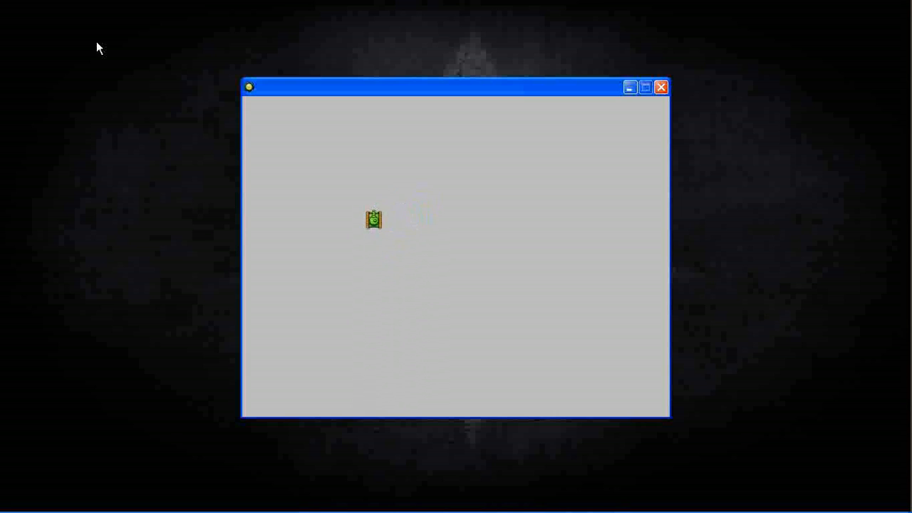
pyautogui.press('Right')
pyautogui.press('Up')
pyautogui.press('Left')
pyautogui.press('Down')
pyautogui.press('Right')
pyautogui.press('Up')
pyautogui.press('Down')
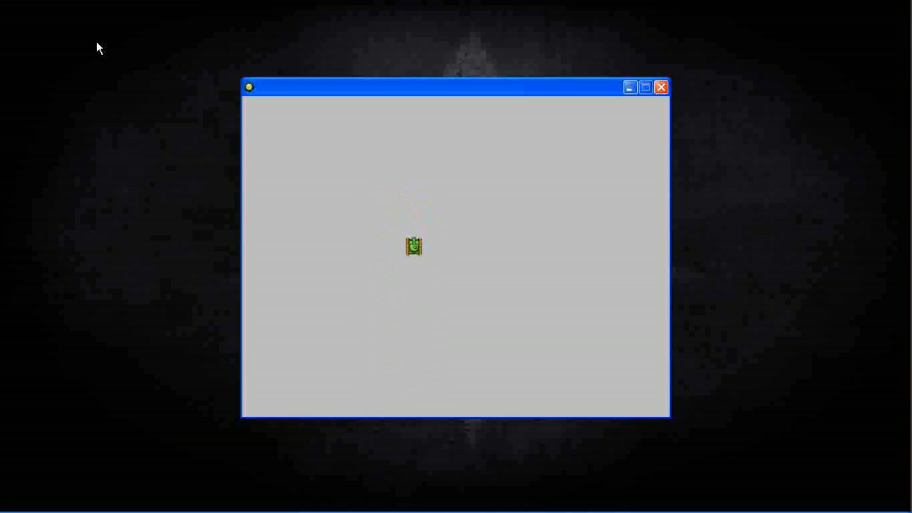
pyautogui.press('Right')
pyautogui.press('Left')
pyautogui.press('Up')
pyautogui.press('Down')
pyautogui.press('Left')
pyautogui.press('Up')
pyautogui.press('Right')
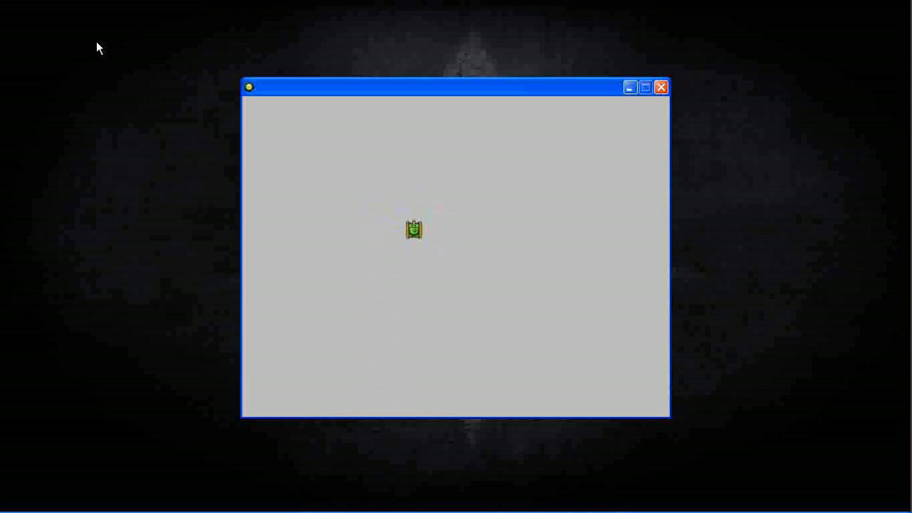
pyautogui.press('Left')
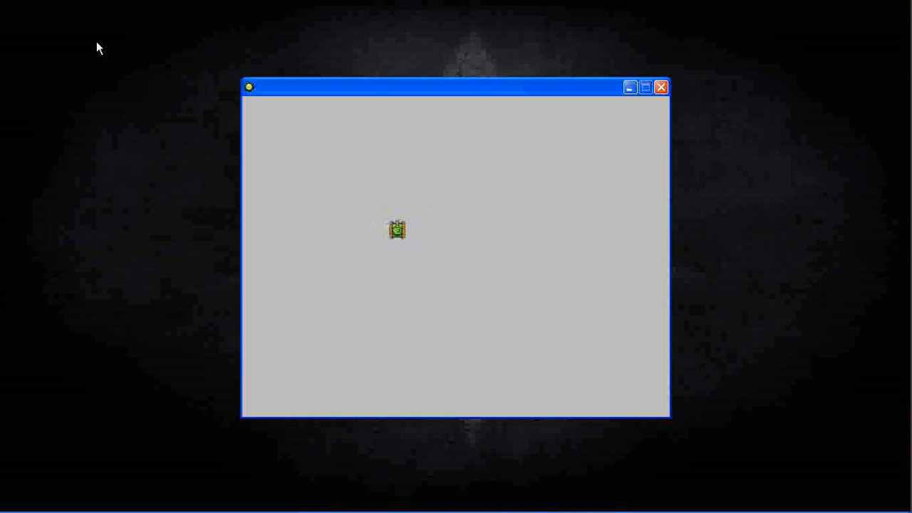
pyautogui.press('Right')
pyautogui.press('Left')
pyautogui.press('Right')
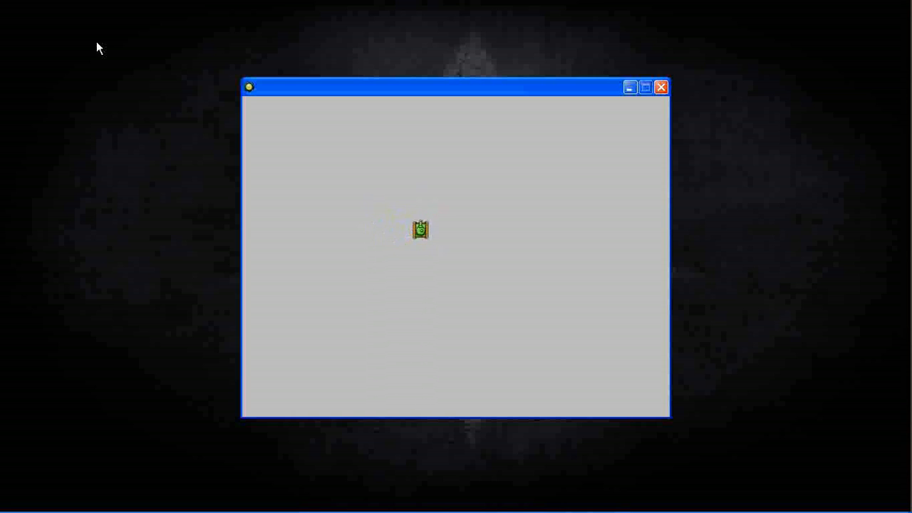
pyautogui.press('Left')
pyautogui.press('Down')
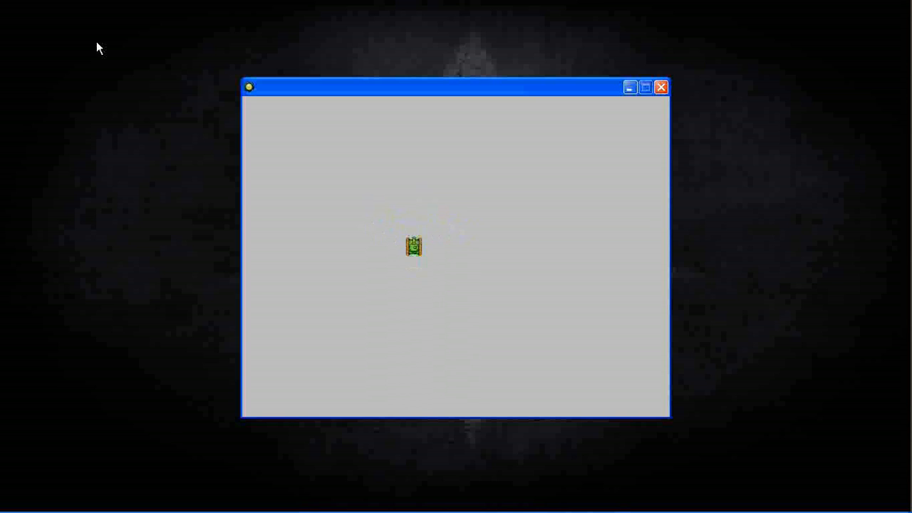
pyautogui.press('Up')
pyautogui.press('Right')
pyautogui.press('Right')
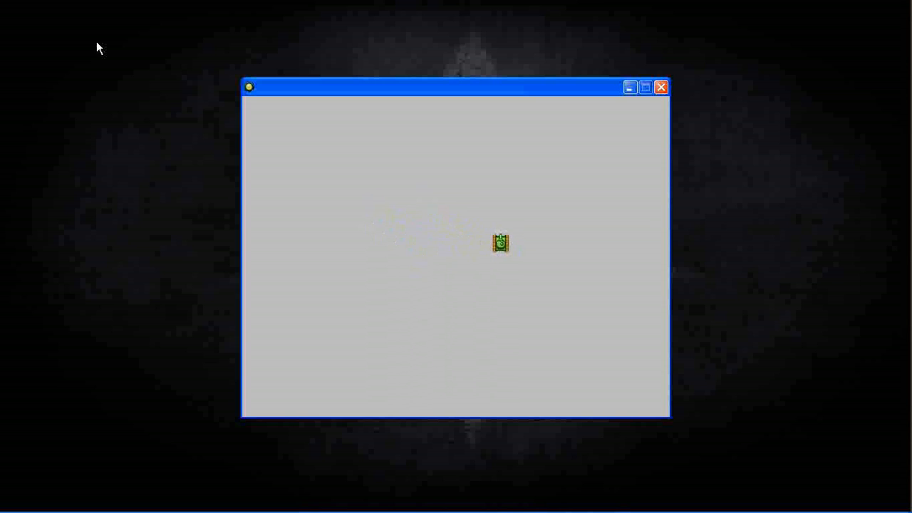
# Move the tank left in the running game, then close the game window.
pyautogui.press('Left')
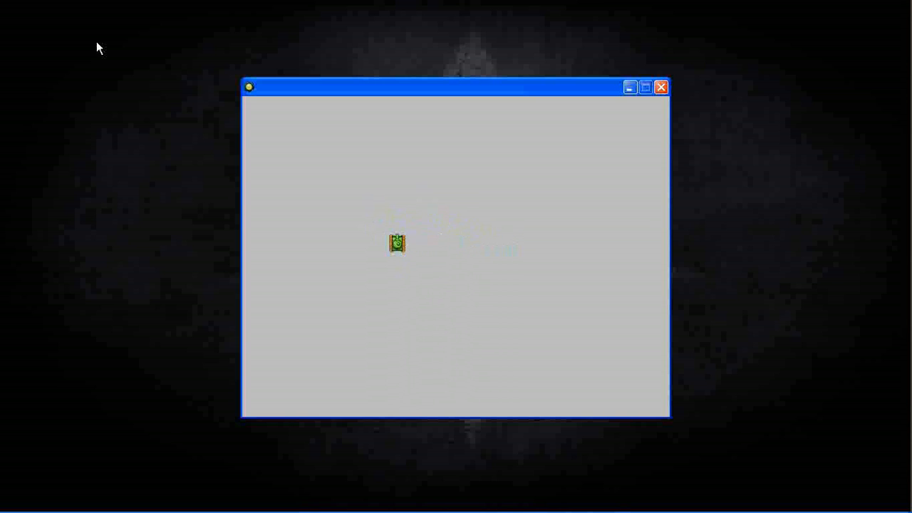
pyautogui.click(661, 88)
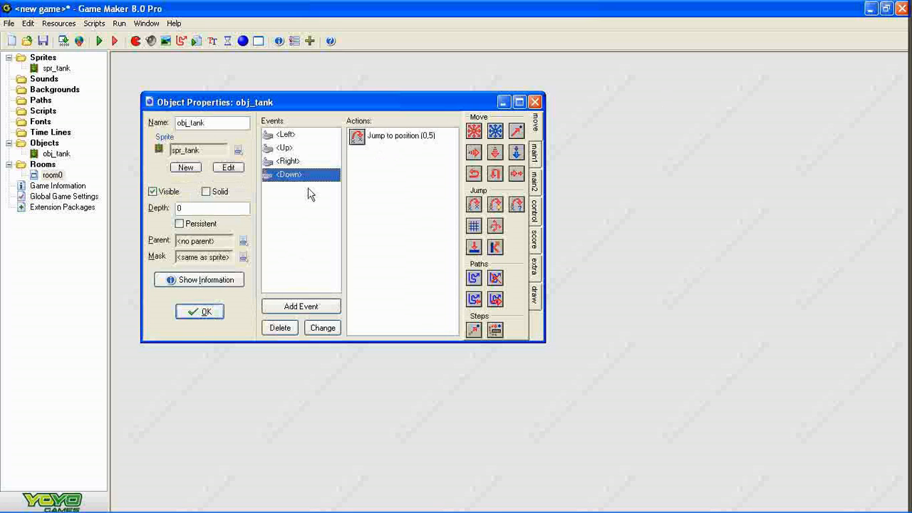
# Add a Transform Sprite action to obj_tank's Left event with the angle set to -90.
pyautogui.click(319, 136)
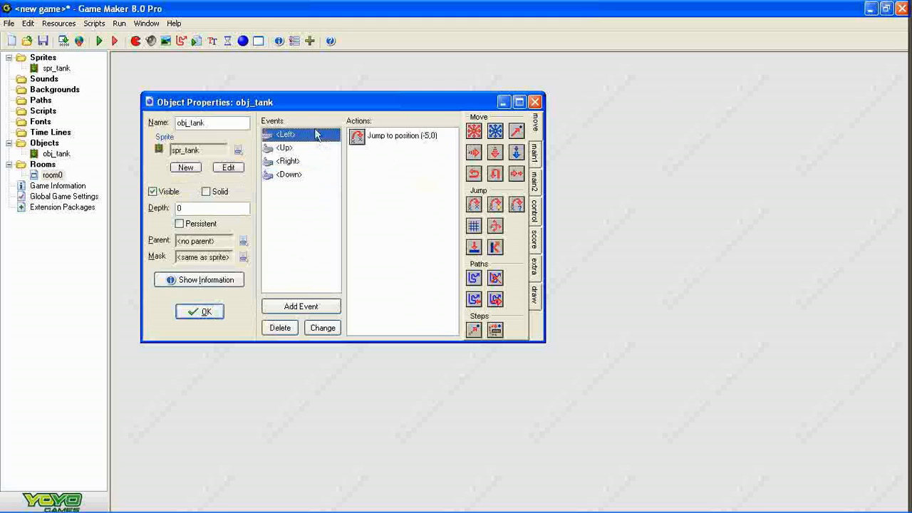
pyautogui.click(535, 157)
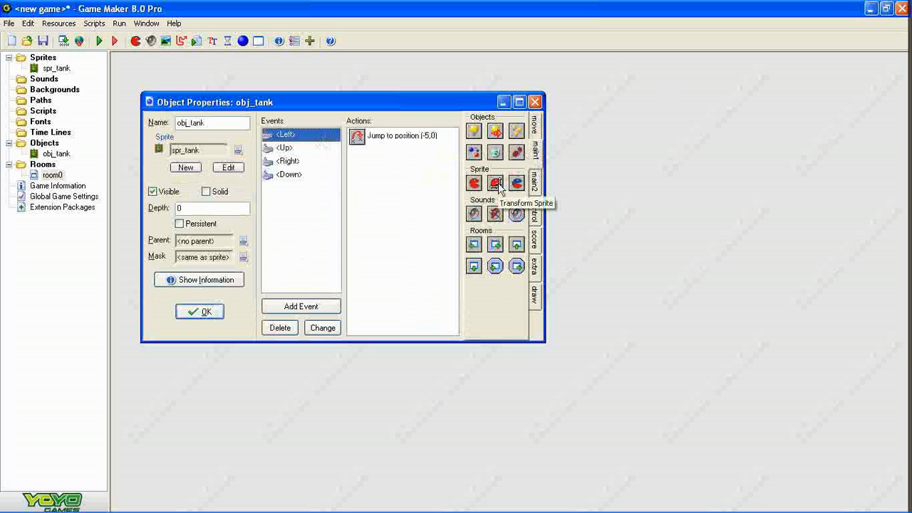
pyautogui.moveTo(497, 184); pyautogui.dragTo(401, 206)
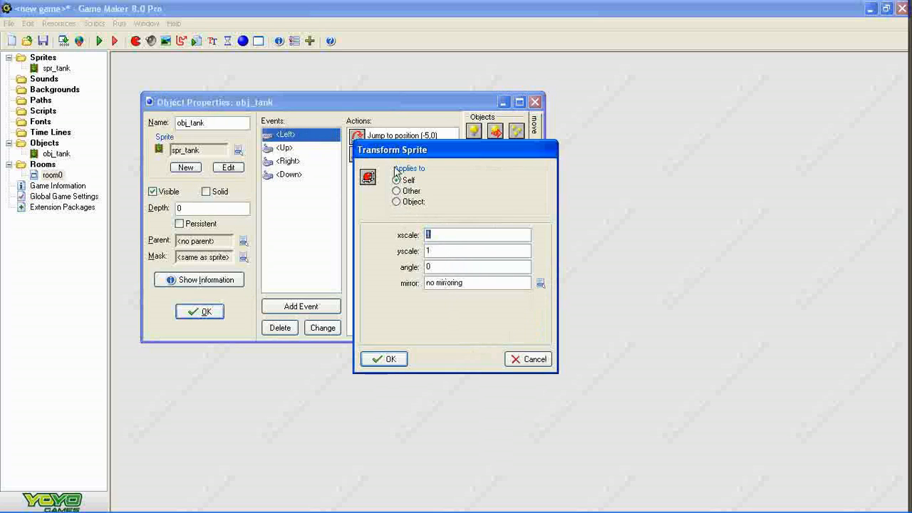
pyautogui.moveTo(401, 157); pyautogui.dragTo(514, 136)
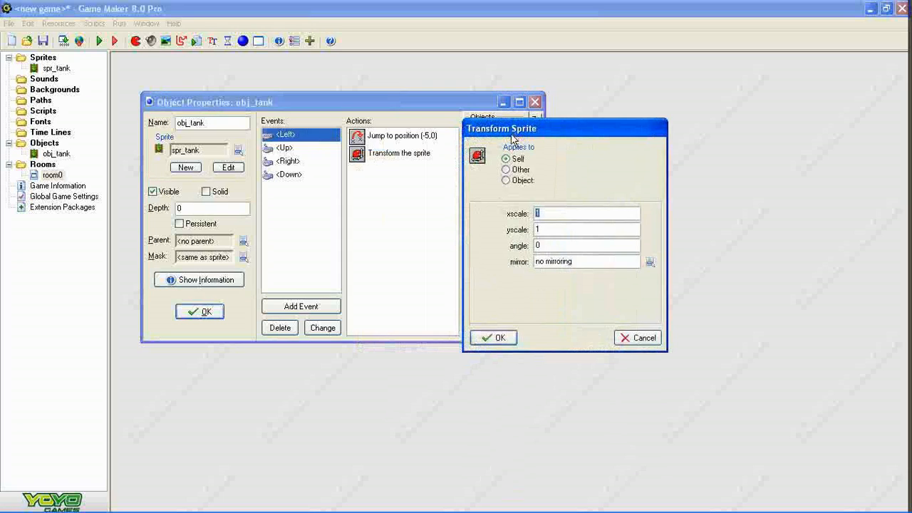
pyautogui.click(543, 247)
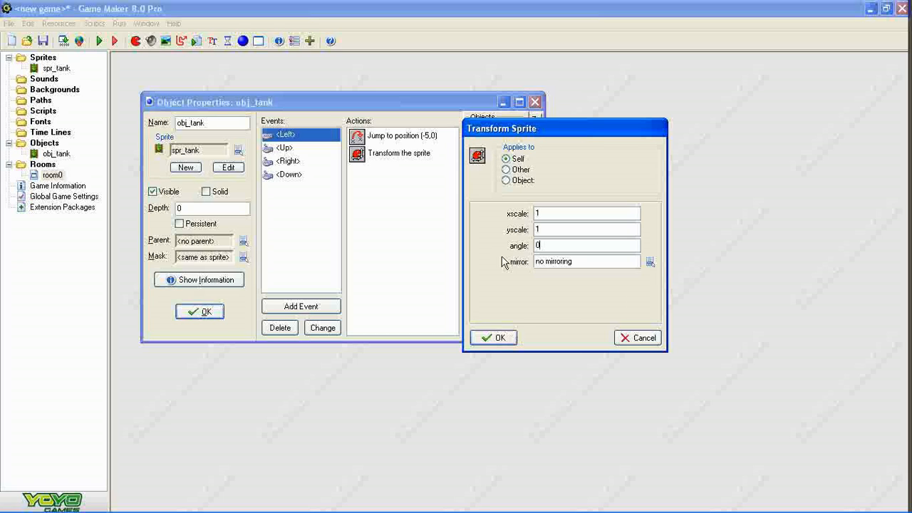
pyautogui.moveTo(561, 245); pyautogui.dragTo(465, 248)
pyautogui.click(506, 339)
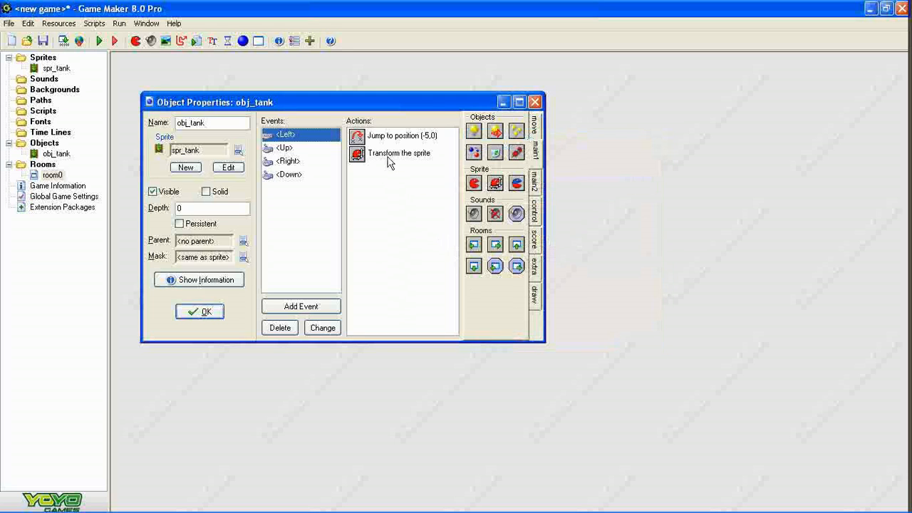
# Add a Transform Sprite action to the Up event with angle 0.
pyautogui.click(302, 148)
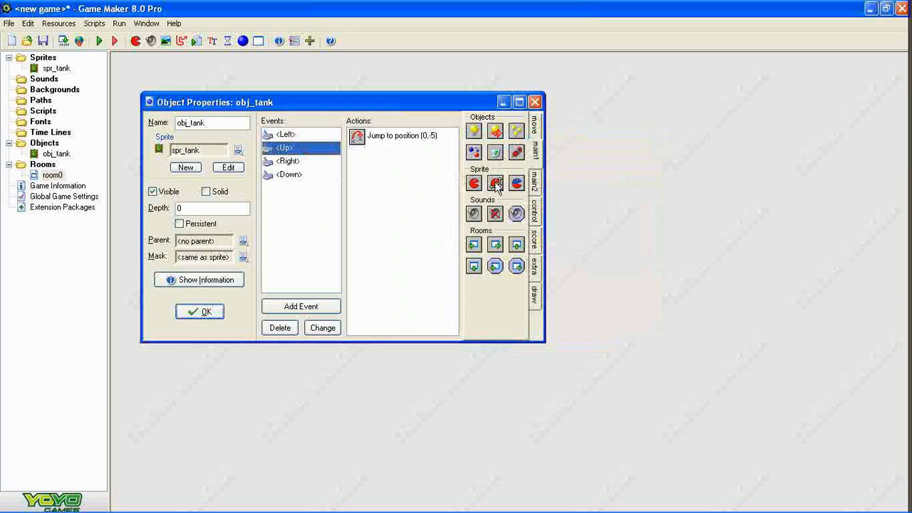
pyautogui.moveTo(496, 185); pyautogui.dragTo(393, 203)
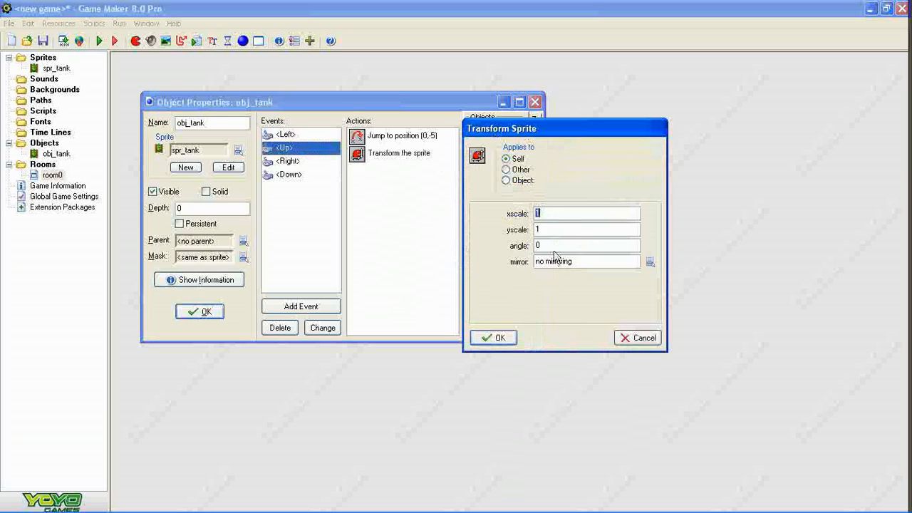
pyautogui.doubleClick(555, 246)
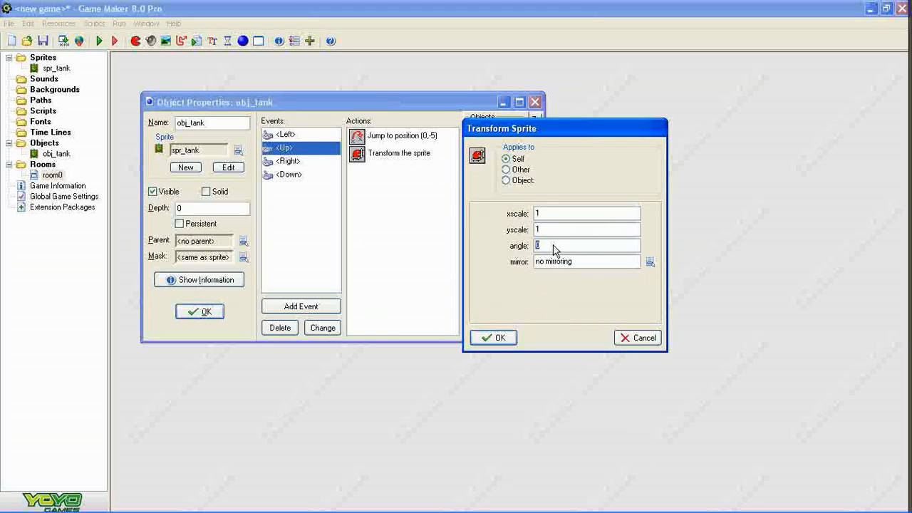
pyautogui.click(499, 337)
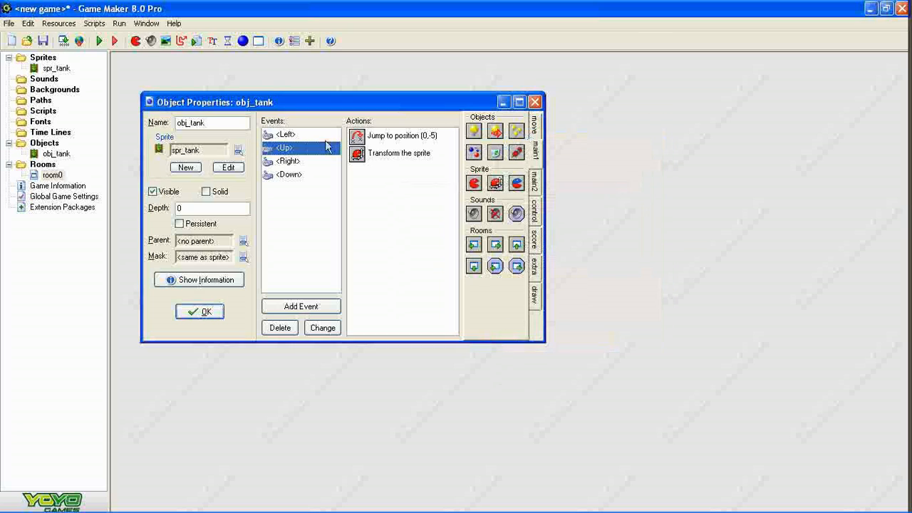
# Add a Transform Sprite action to the Right event with the angle set to 90.
pyautogui.click(300, 163)
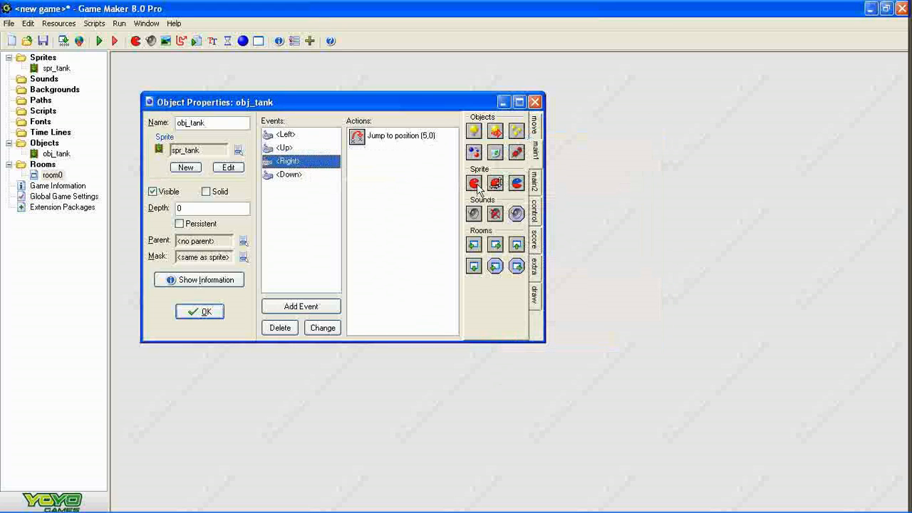
pyautogui.moveTo(395, 198); pyautogui.dragTo(395, 198)
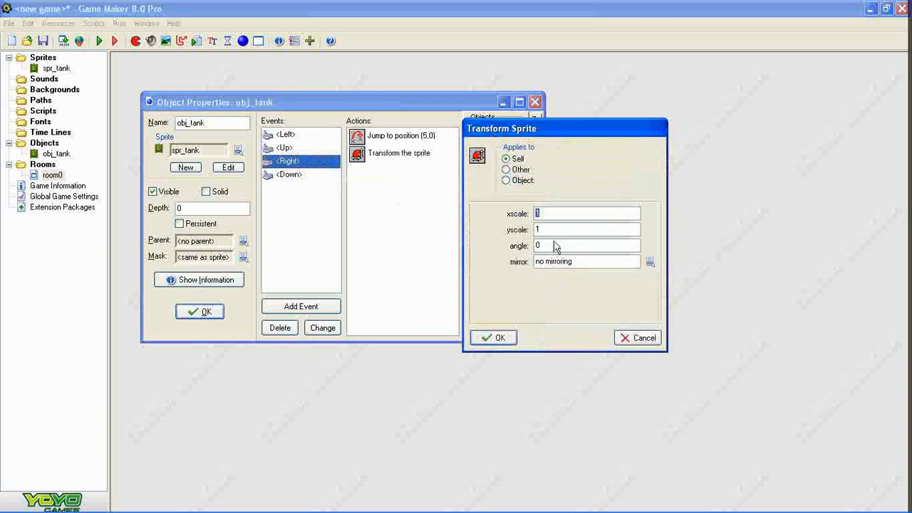
pyautogui.moveTo(554, 245); pyautogui.dragTo(478, 252)
pyautogui.click(498, 337)
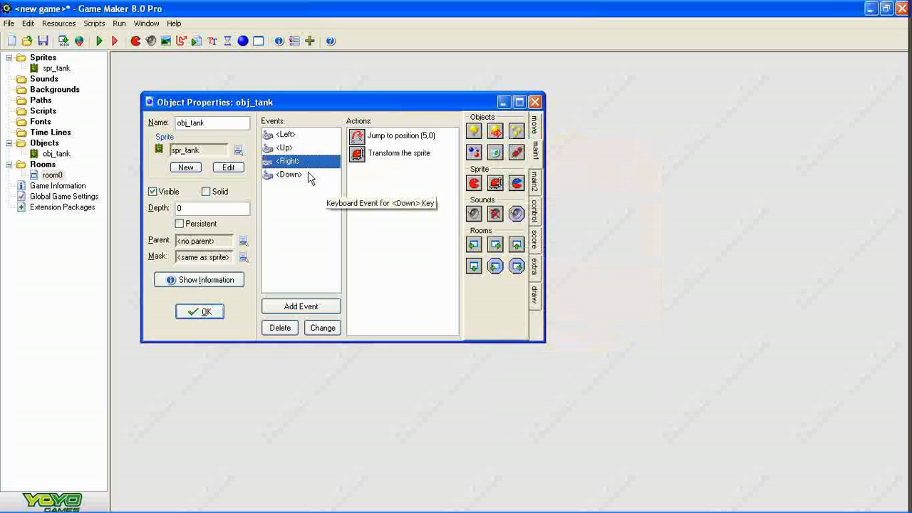
# Add a Transform Sprite action to the Down event with an angle that turns the tank to face down.
pyautogui.click(309, 176)
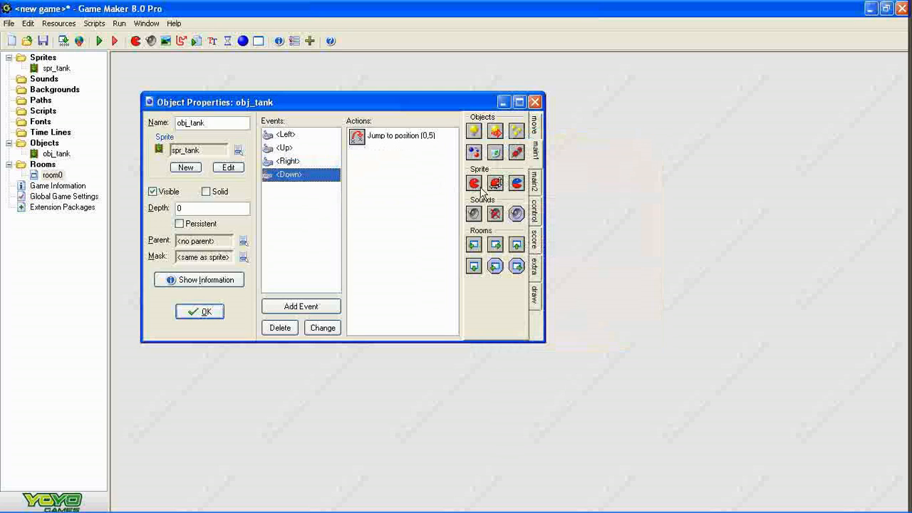
pyautogui.moveTo(495, 184); pyautogui.dragTo(365, 215)
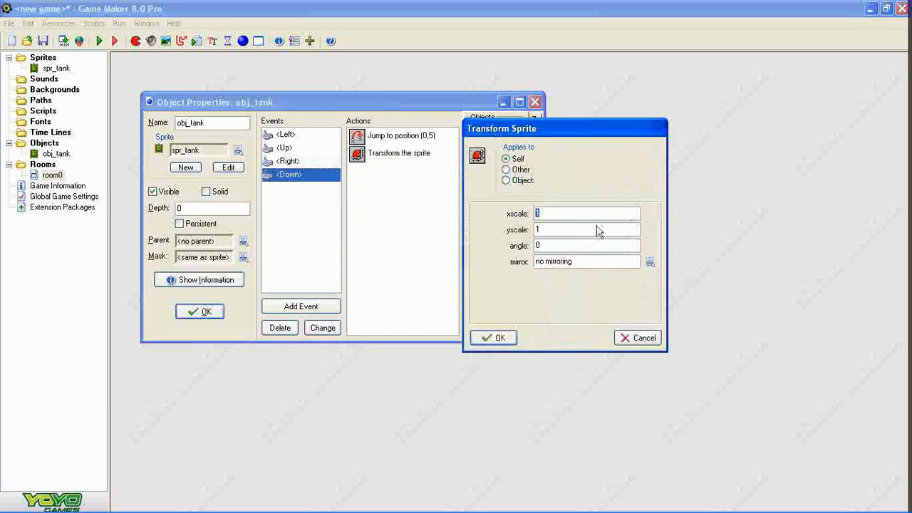
pyautogui.press('Tab')
pyautogui.press('Tab')
pyautogui.click(493, 337)
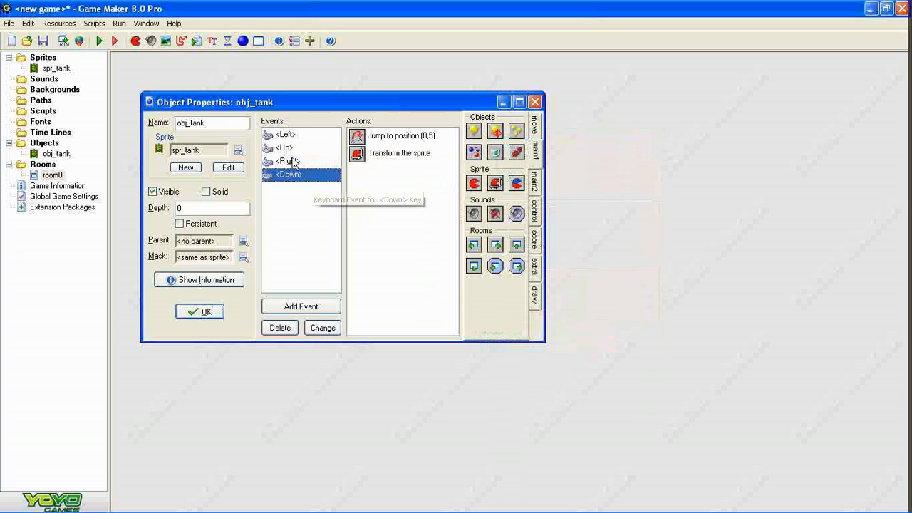
# Run the game, check which way the tank faces when moving in each direction, and close the game.
pyautogui.click(100, 39)
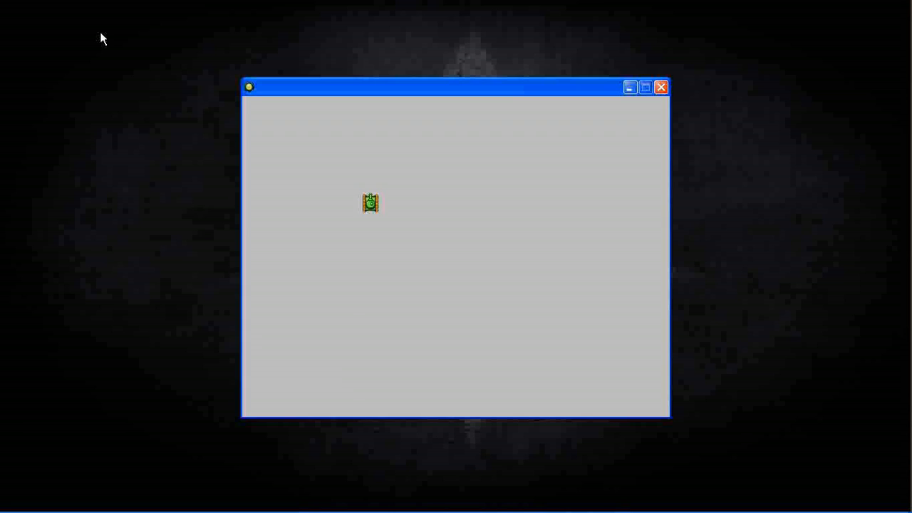
pyautogui.press('Up')
pyautogui.press('Left')
pyautogui.press('Right')
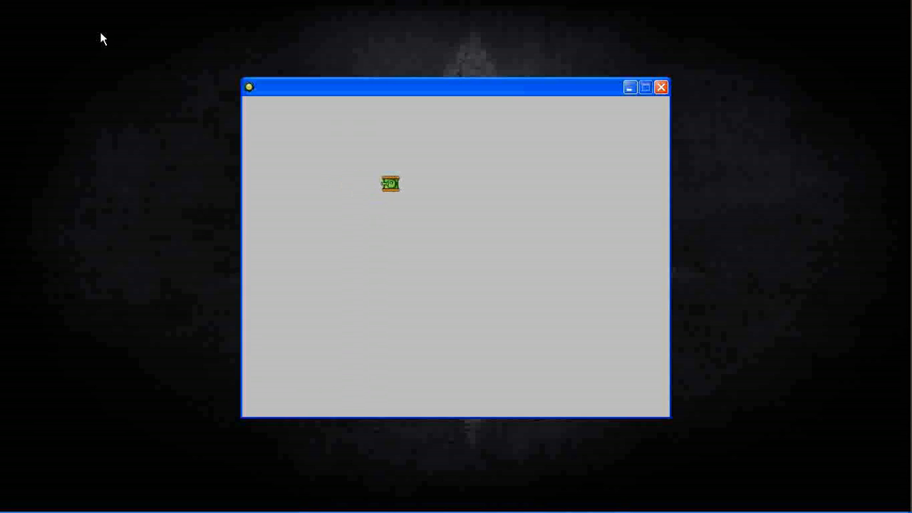
pyautogui.press('Left')
pyautogui.press('Down')
pyautogui.press('Up')
pyautogui.press('Down')
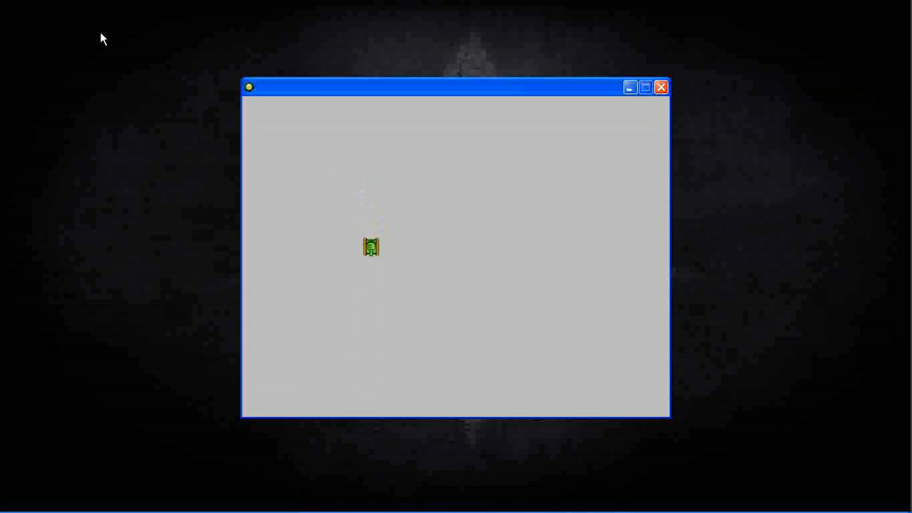
pyautogui.press('Up')
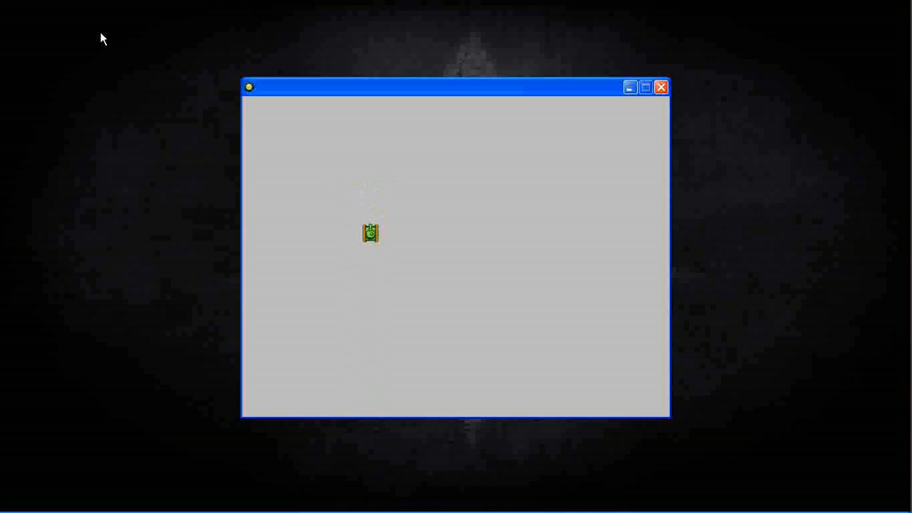
pyautogui.press('Left')
pyautogui.press('Left')
pyautogui.click(665, 91)
# Swap the Transform Sprite angles, setting the Left event's to 90 and the Right event's to -90.
pyautogui.click(297, 137)
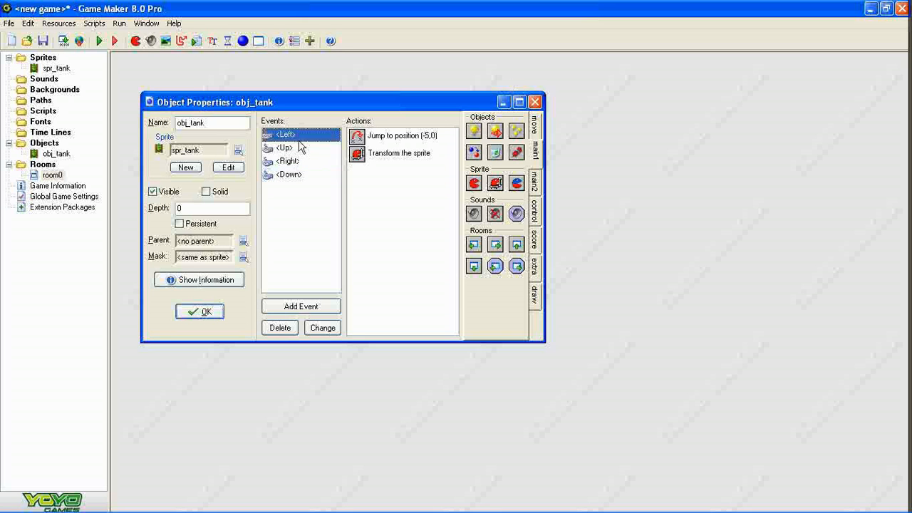
pyautogui.doubleClick(394, 154)
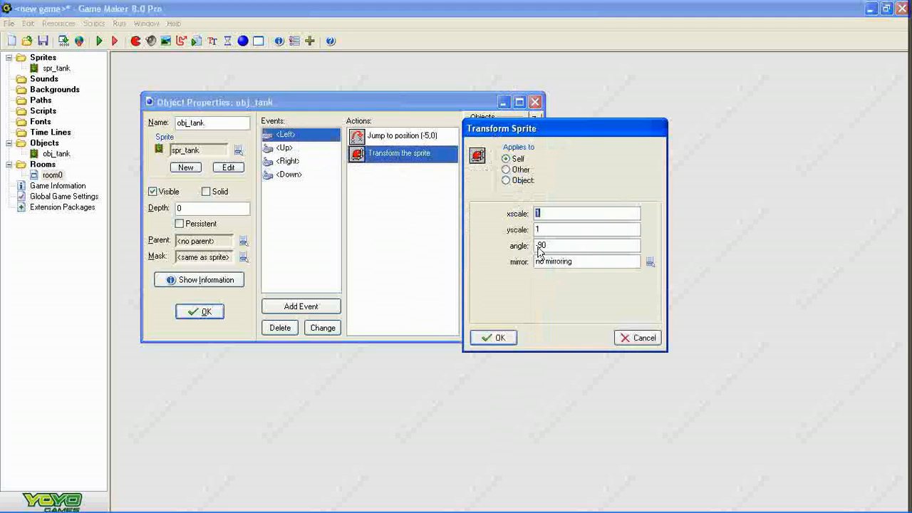
pyautogui.click(500, 337)
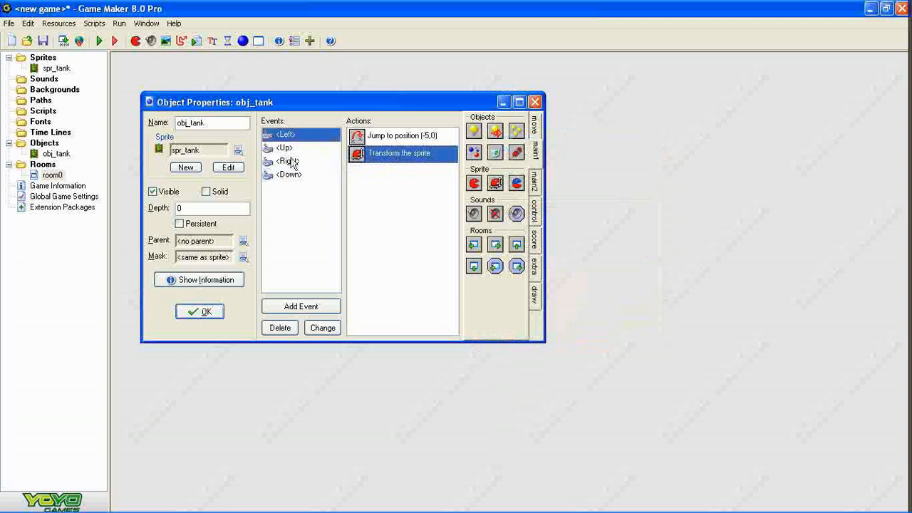
pyautogui.click(288, 161)
pyautogui.doubleClick(399, 153)
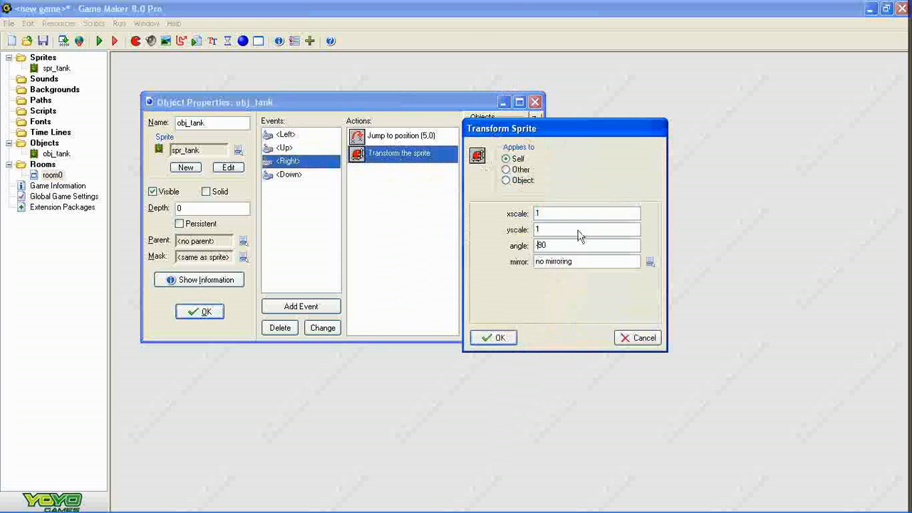
pyautogui.click(489, 338)
# Run the game, drive the tank in all four directions to check that its sprite faces each movement, and close the game.
pyautogui.click(100, 41)
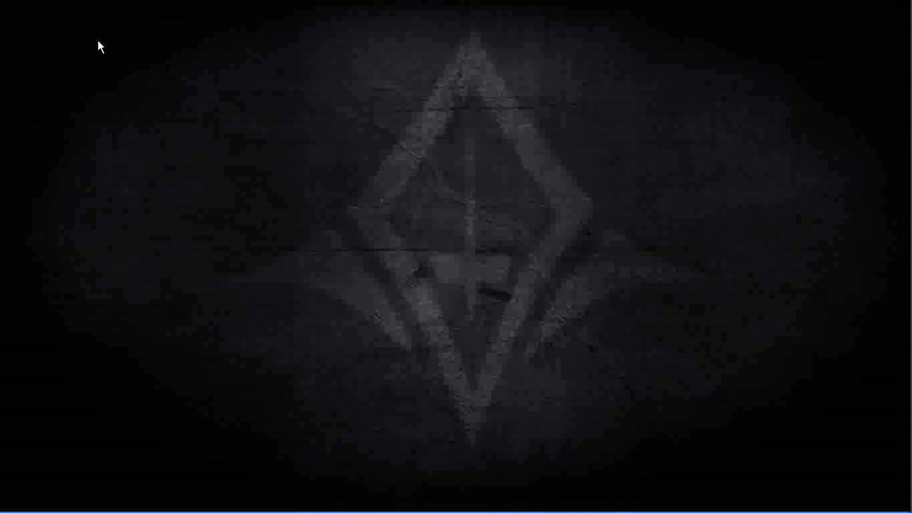
pyautogui.press('Right')
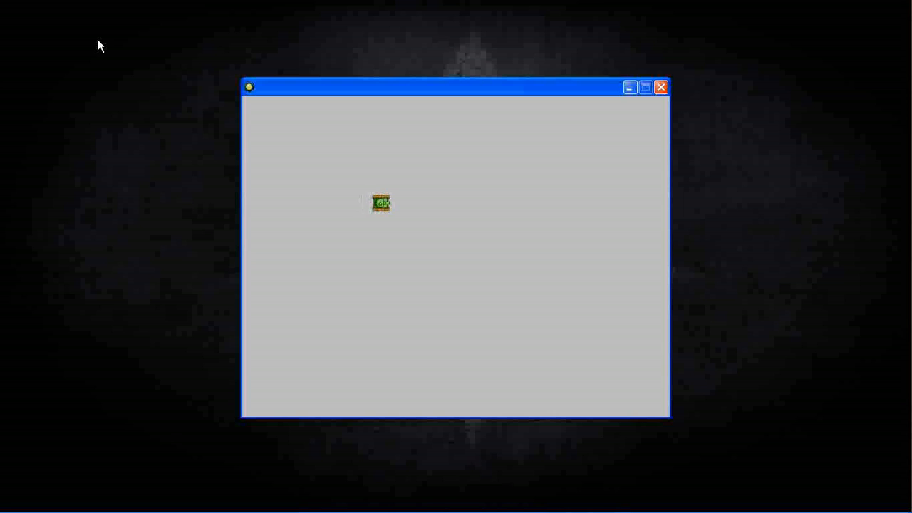
pyautogui.press('Left')
pyautogui.press('Down')
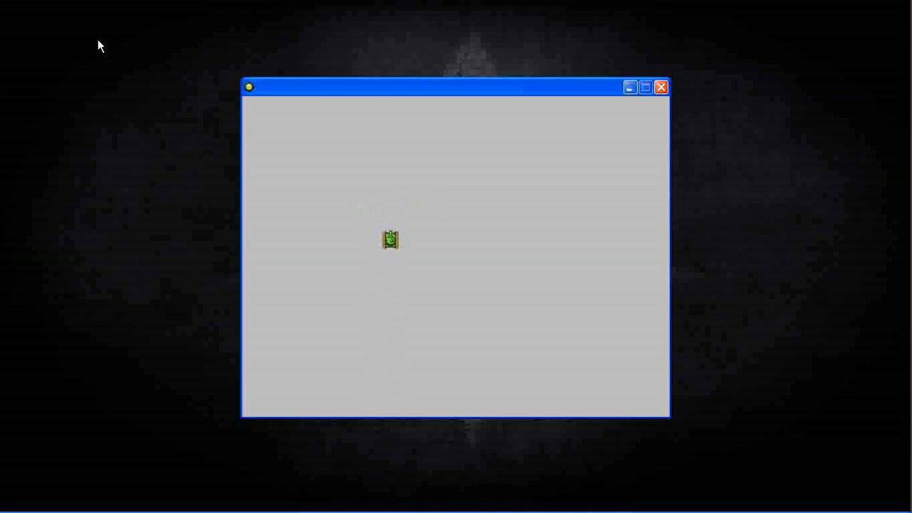
pyautogui.press('Up')
pyautogui.press('Right')
pyautogui.press('Left')
pyautogui.press('Right')
pyautogui.press('Up')
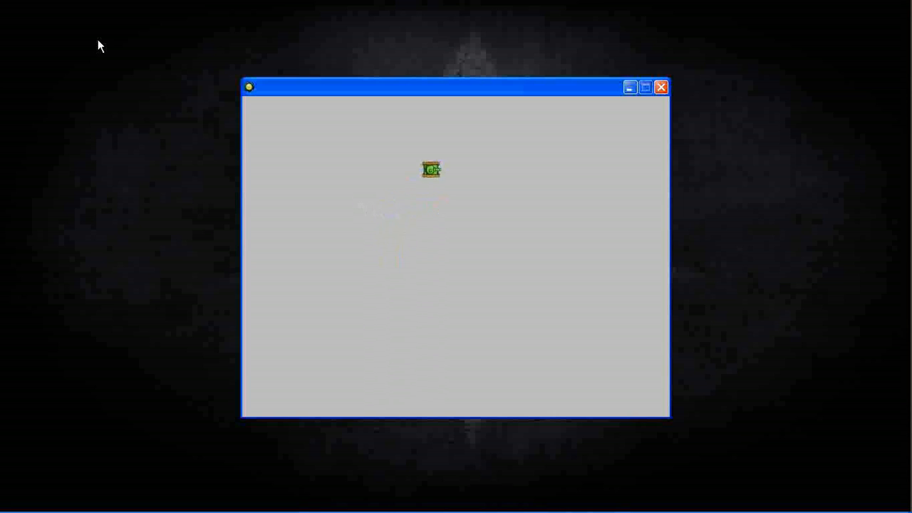
pyautogui.press('Down')
pyautogui.press('Left')
pyautogui.press('Down')
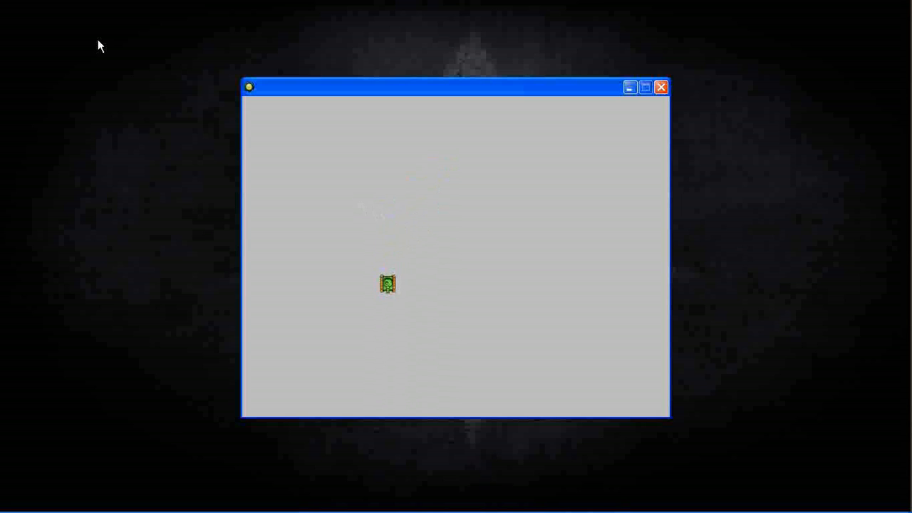
pyautogui.press('Left')
pyautogui.press('Up')
pyautogui.press('Right')
pyautogui.press('Up')
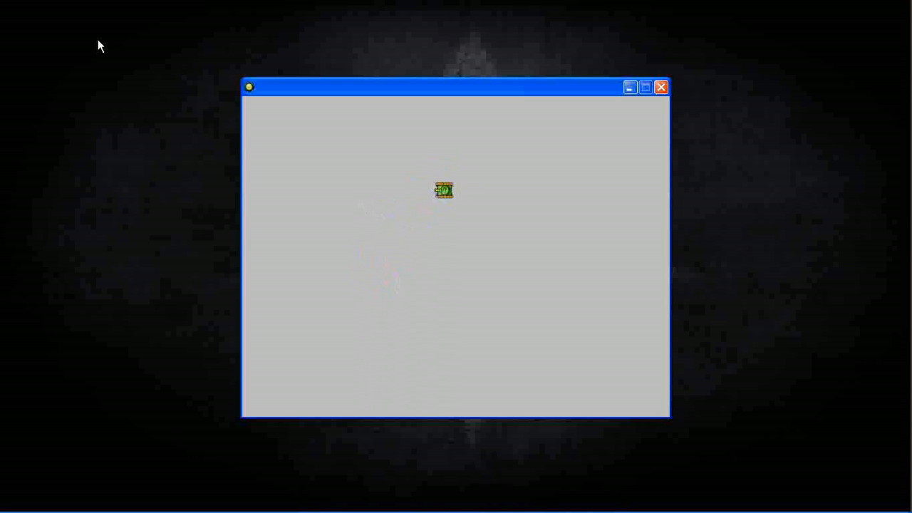
pyautogui.press('Left')
pyautogui.press('Down')
pyautogui.press('Right')
pyautogui.press('Up')
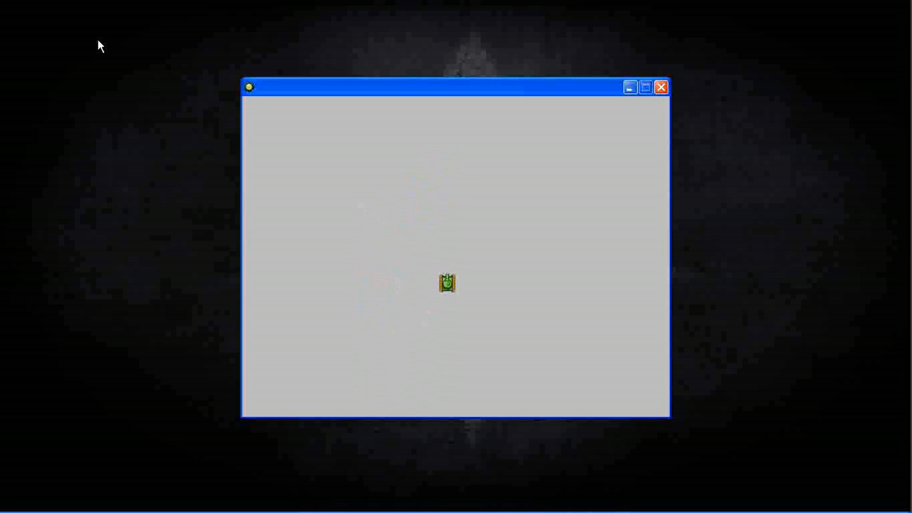
pyautogui.press('Left')
pyautogui.press('Right')
pyautogui.press('Down')
pyautogui.press('Down')
pyautogui.press('Up')
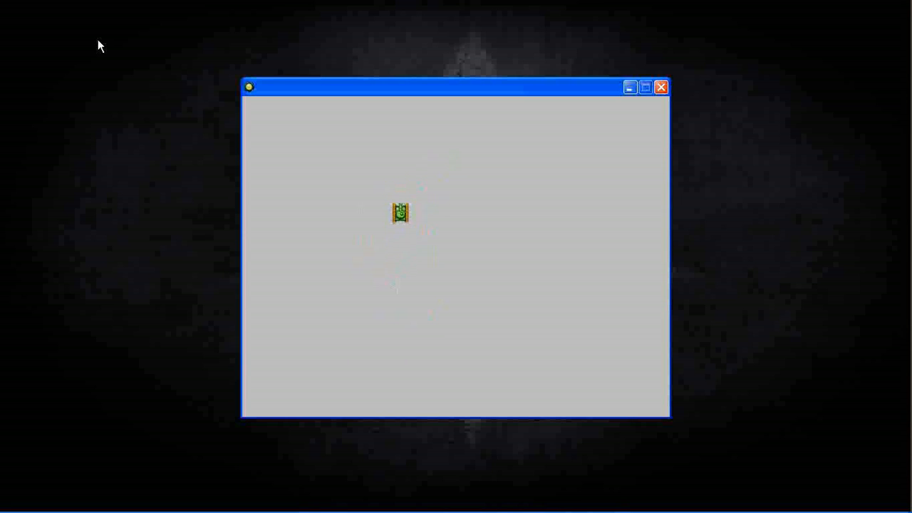
pyautogui.press('Down')
pyautogui.press('Right')
pyautogui.press('Up')
pyautogui.press('Down')
pyautogui.press('Left')
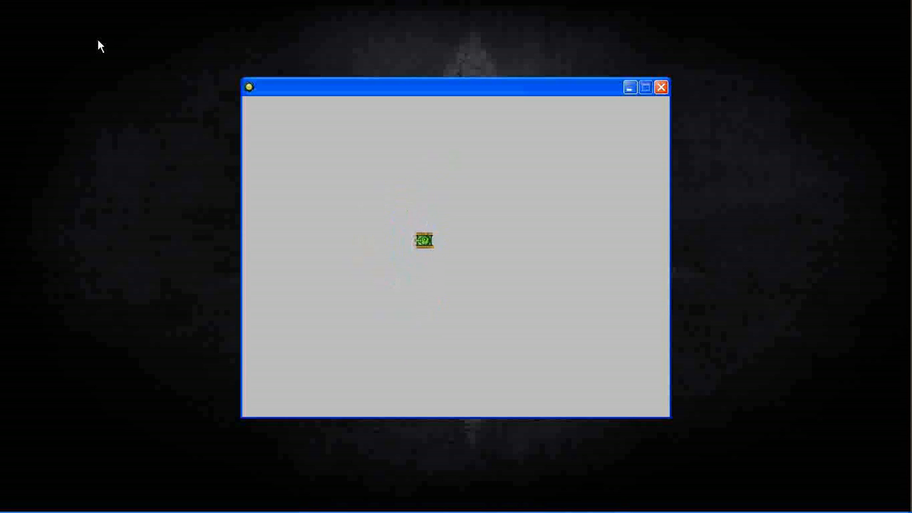
pyautogui.press('Right')
pyautogui.press('Up')
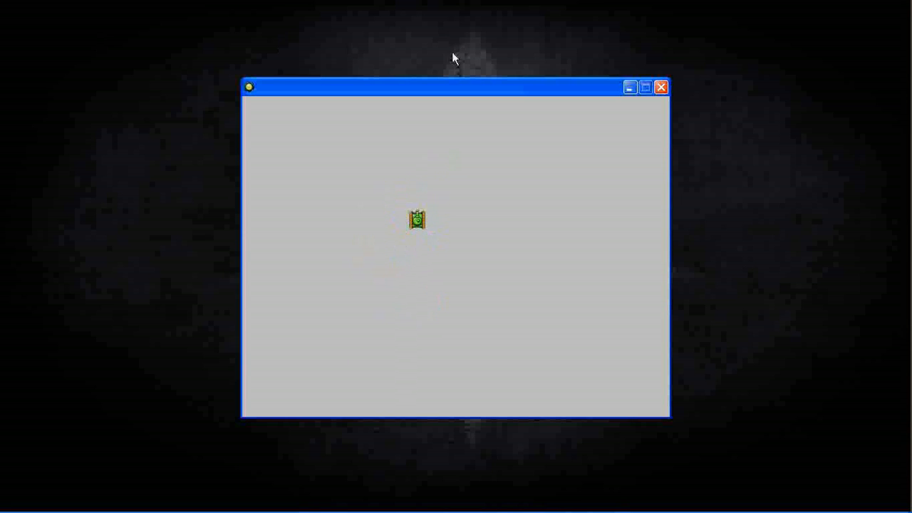
pyautogui.click(660, 87)
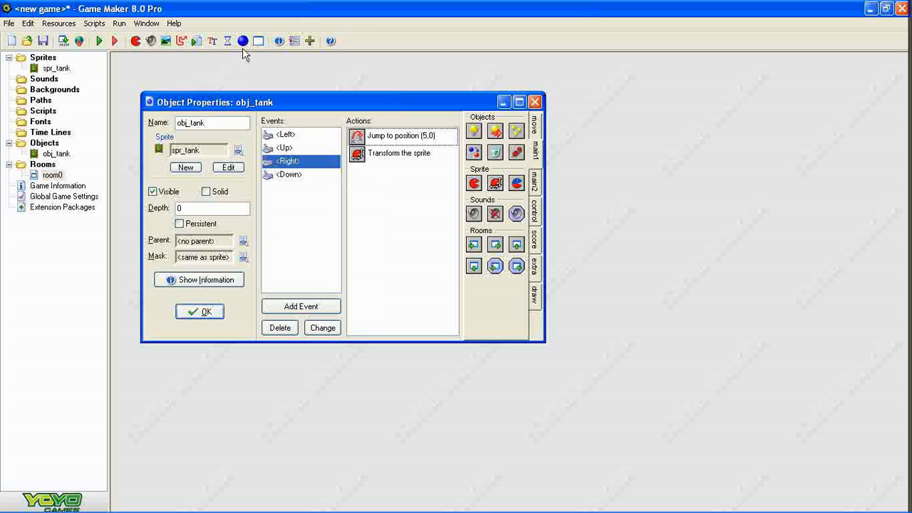
# Create a new sprite and give it a blank image 8 pixels wide and 8 pixels high.
pyautogui.click(135, 41)
pyautogui.click(214, 226)
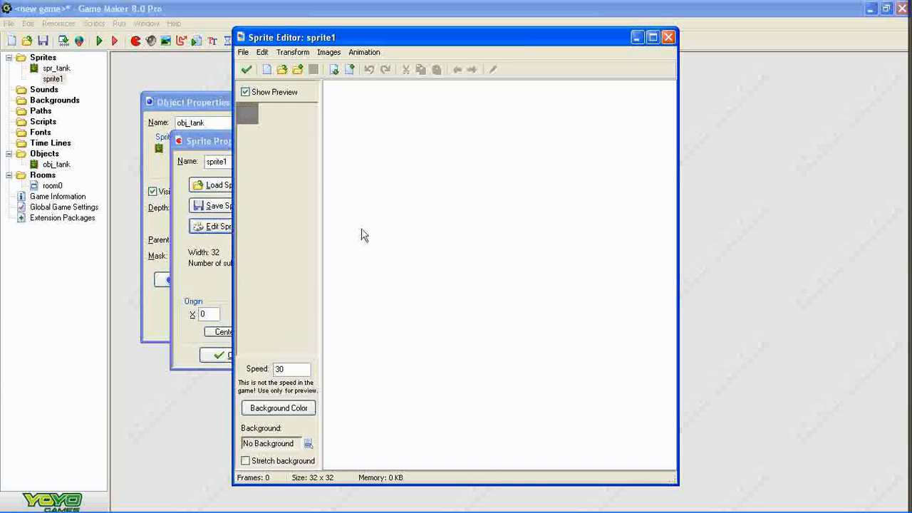
pyautogui.click(266, 70)
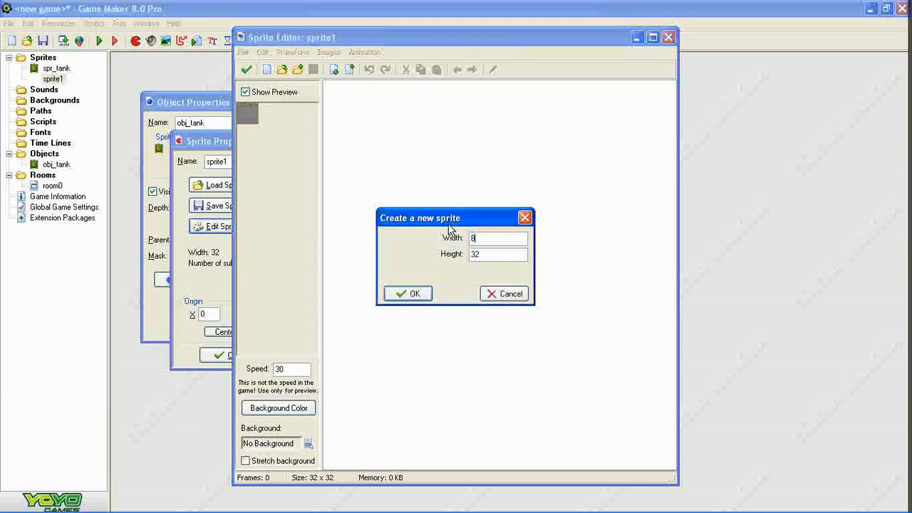
pyautogui.moveTo(494, 254); pyautogui.dragTo(433, 256)
pyautogui.write('8')
pyautogui.click(407, 294)
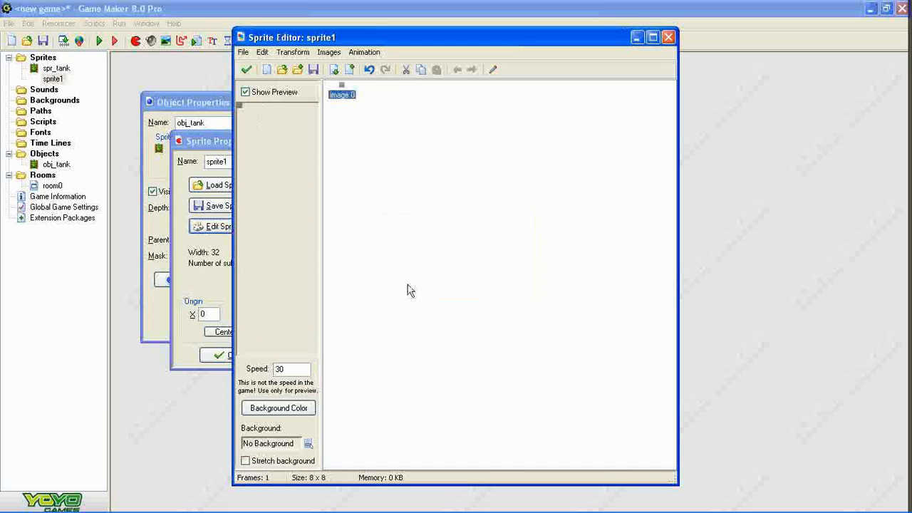
# Draw a filled yellow circle that spans the whole canvas of the new sprite's image.
pyautogui.doubleClick(339, 92)
pyautogui.click(446, 57)
pyautogui.click(446, 57)
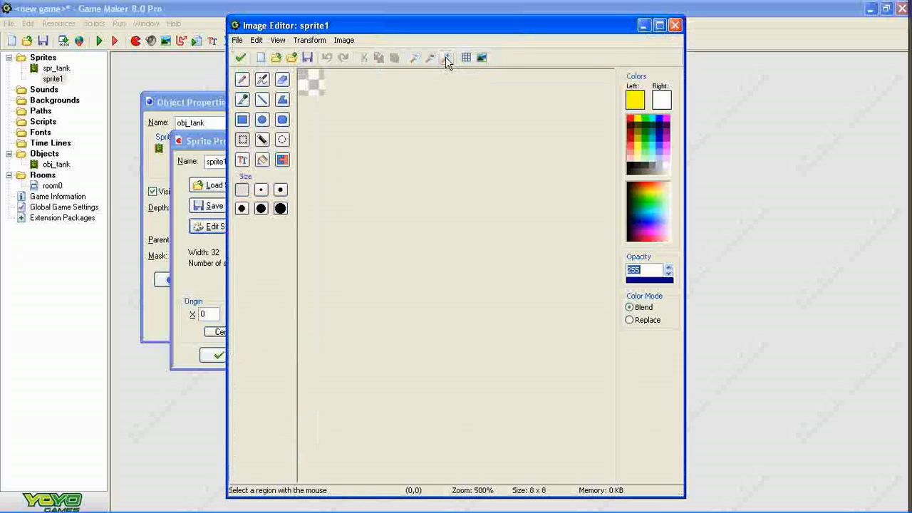
pyautogui.click(446, 57)
pyautogui.click(446, 57)
pyautogui.click(446, 57)
pyautogui.click(446, 57)
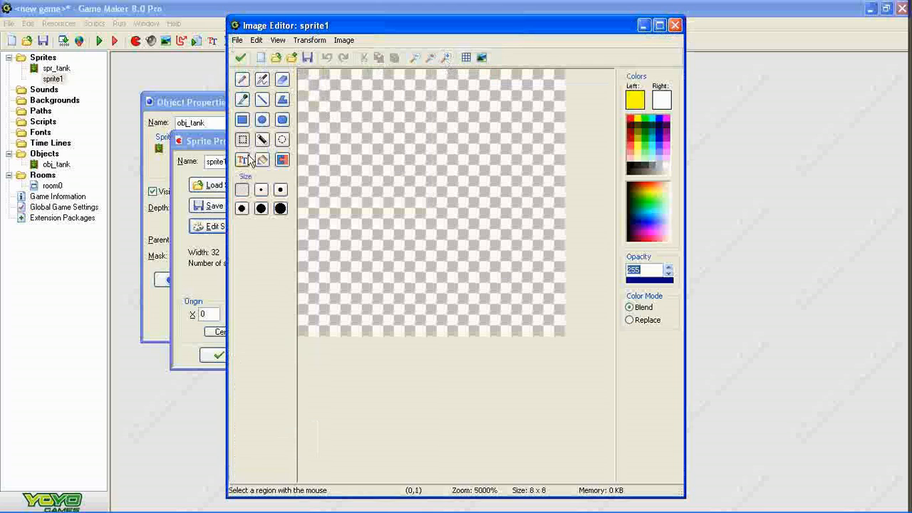
pyautogui.click(261, 120)
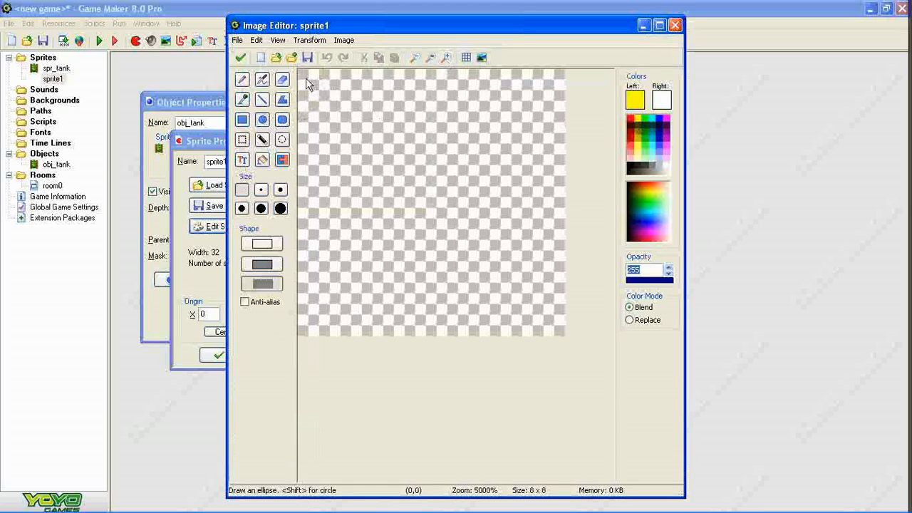
pyautogui.moveTo(306, 78); pyautogui.dragTo(542, 328)
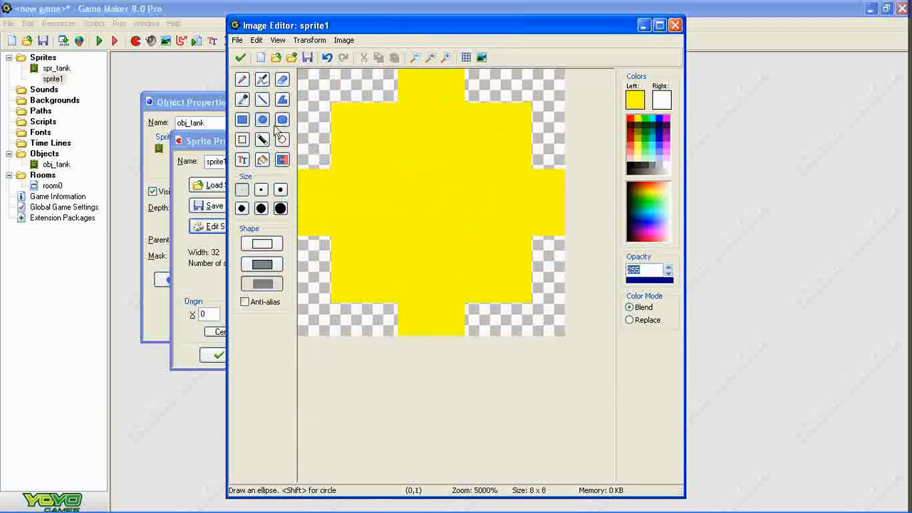
# Paint a small white highlight on the upper-left part of the yellow circle with single pixels and keep the image.
pyautogui.click(242, 80)
pyautogui.click(667, 167)
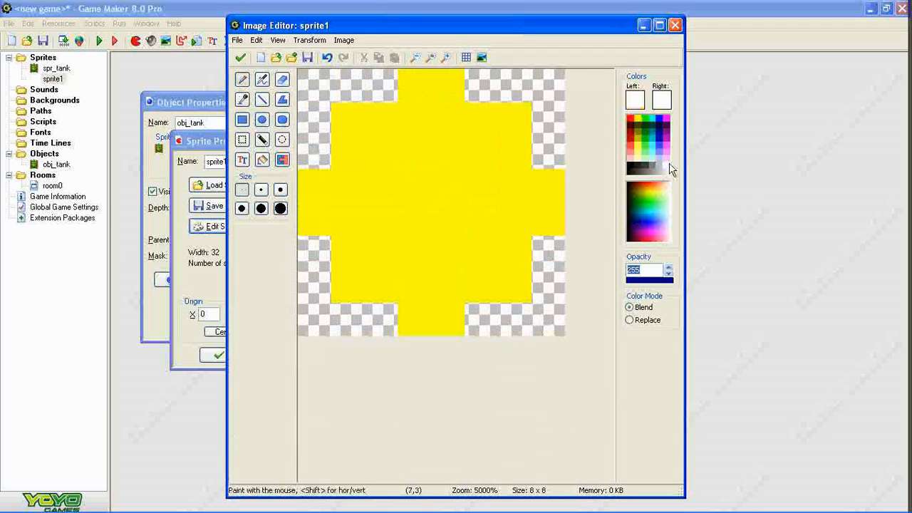
pyautogui.click(370, 150)
pyautogui.click(370, 191)
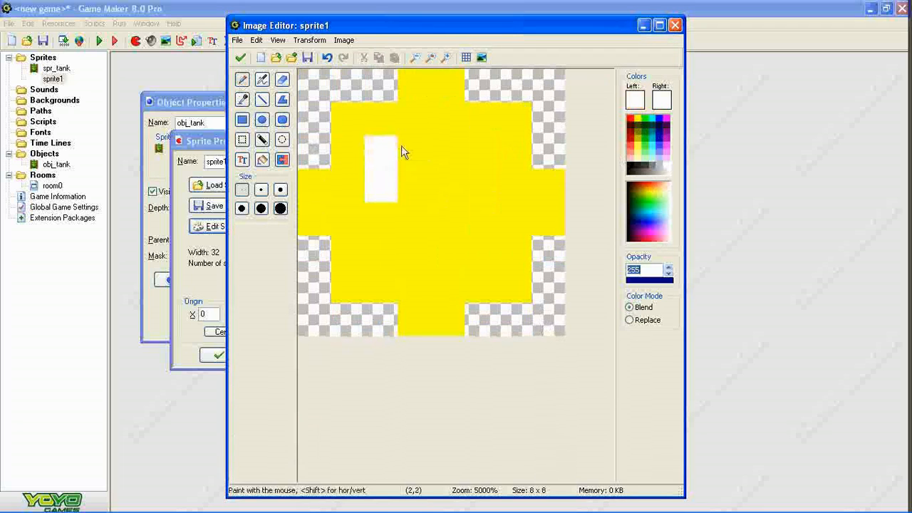
pyautogui.click(412, 151)
pyautogui.click(403, 179)
pyautogui.click(436, 149)
pyautogui.click(370, 210)
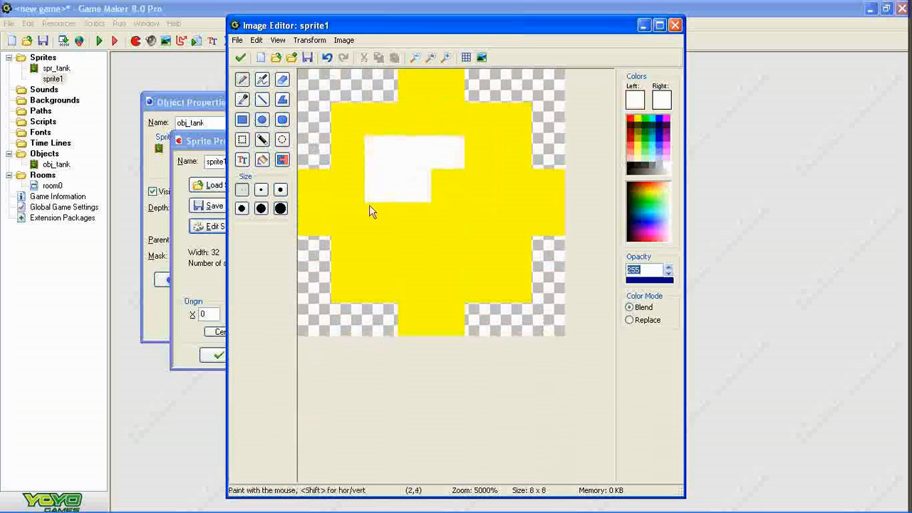
pyautogui.click(241, 57)
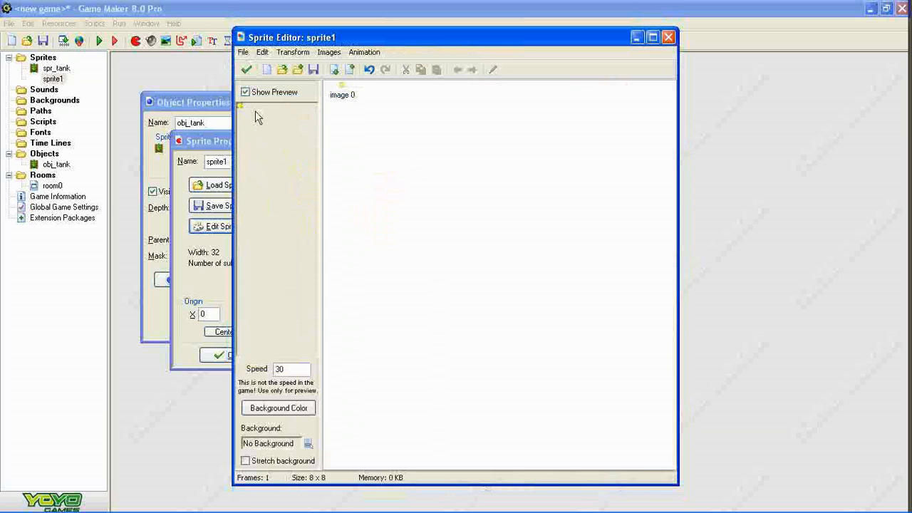
# Reopen the image, flood-fill the yellow area of the circle with green, and keep the change.
pyautogui.doubleClick(342, 95)
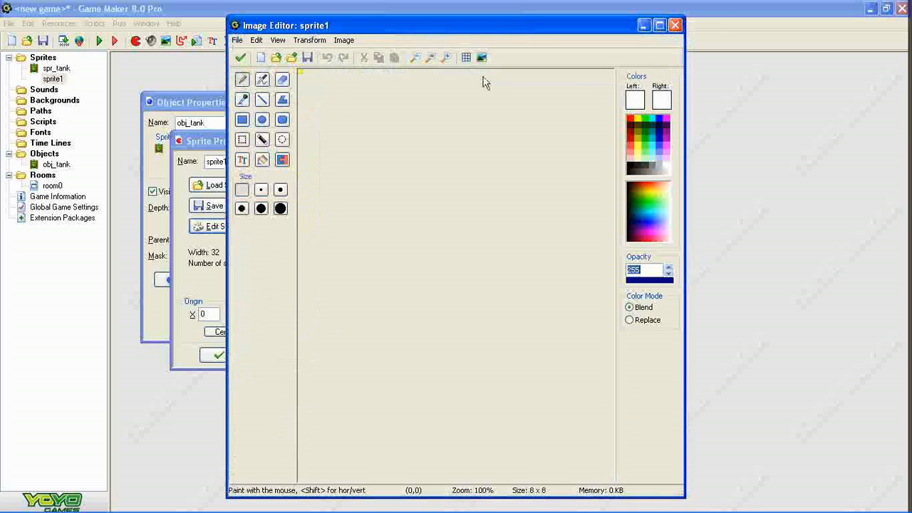
pyautogui.click(447, 58)
pyautogui.click(447, 58)
pyautogui.click(446, 57)
pyautogui.click(447, 57)
pyautogui.click(447, 58)
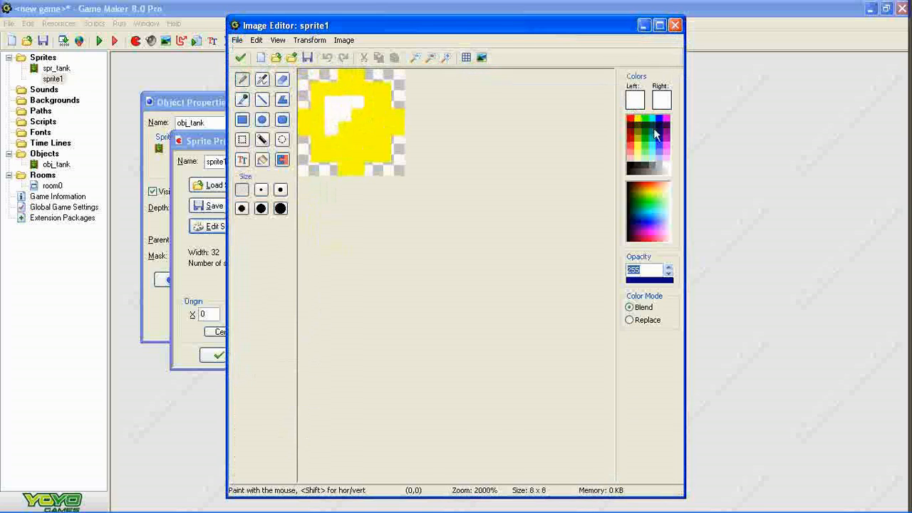
pyautogui.click(639, 123)
pyautogui.click(262, 160)
pyautogui.click(367, 147)
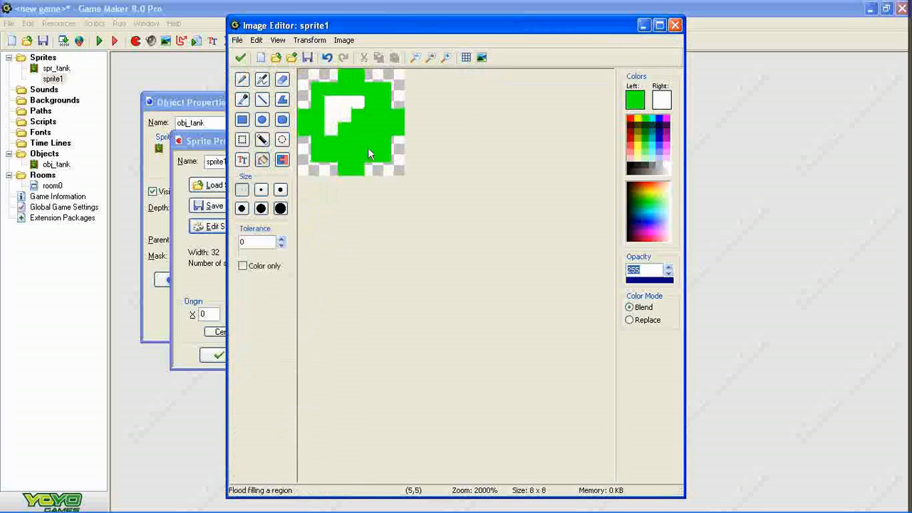
pyautogui.click(240, 57)
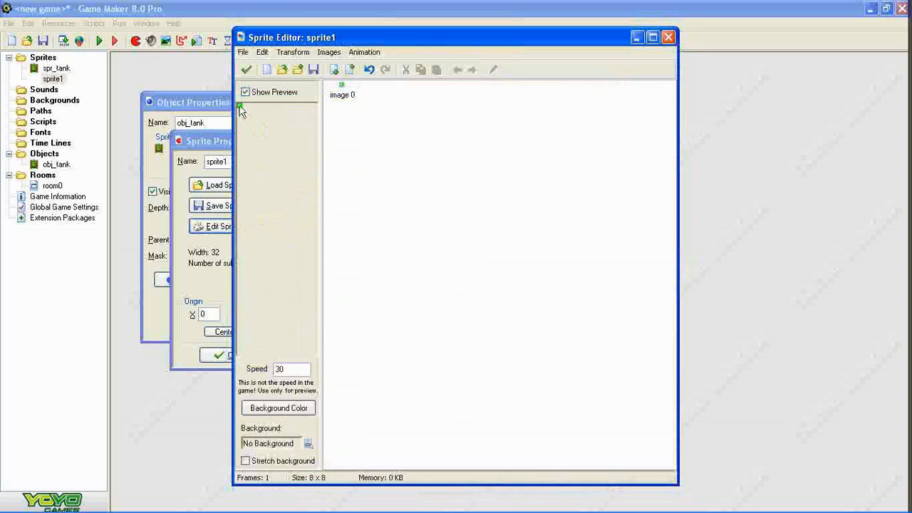
# Accept the edited sprite, centre its origin, and confirm the sprite's properties.
pyautogui.click(247, 73)
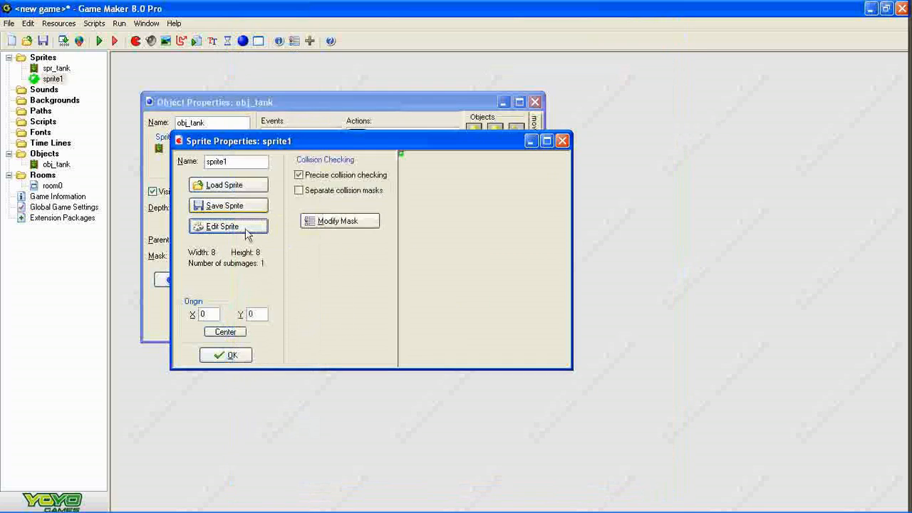
pyautogui.click(225, 331)
pyautogui.click(225, 355)
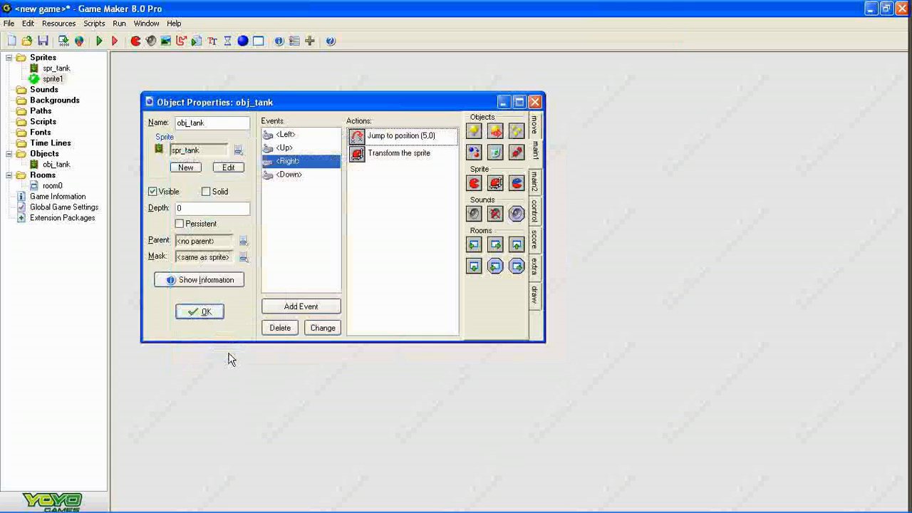
# Create a new object named obj_pluru and assign sprite1 to it.
pyautogui.click(331, 308)
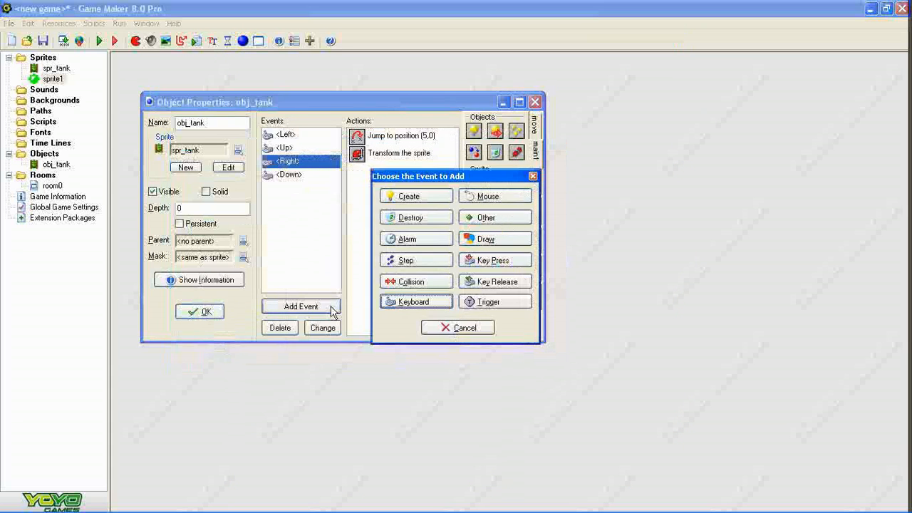
pyautogui.click(457, 326)
pyautogui.click(243, 41)
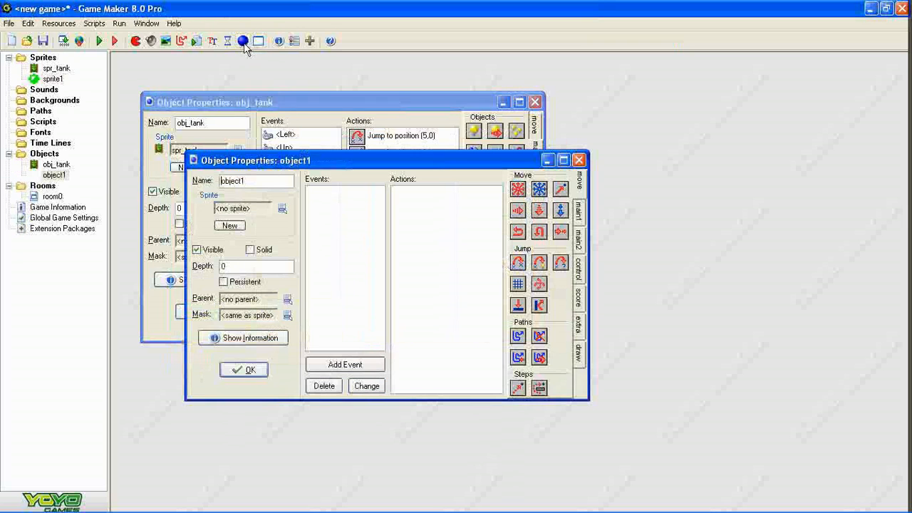
pyautogui.doubleClick(265, 184)
pyautogui.write('obj_pluru')
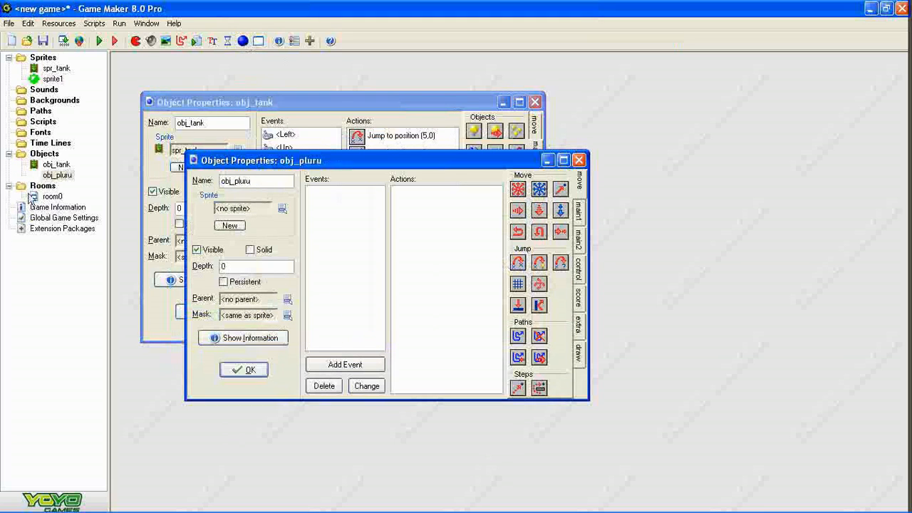
pyautogui.click(282, 210)
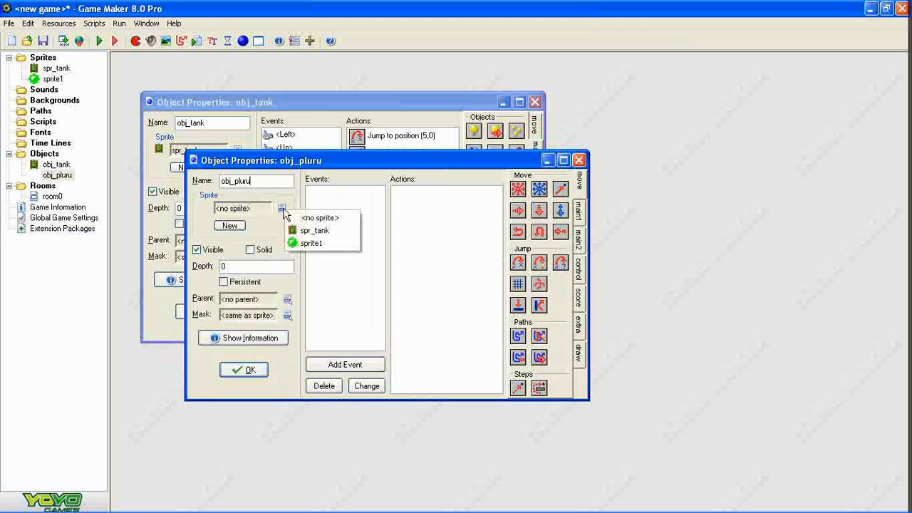
pyautogui.click(307, 242)
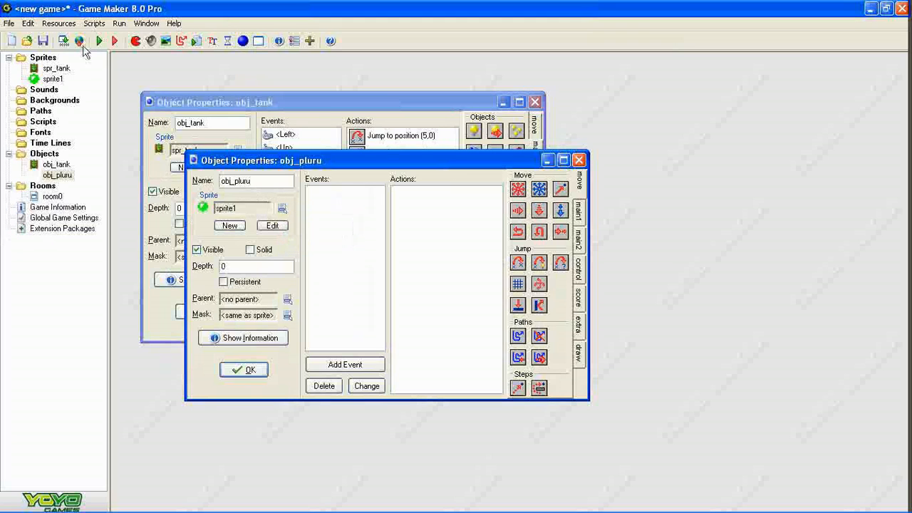
# Rename the green circle's sprite to spr_pluru.
pyautogui.doubleClick(53, 78)
pyautogui.doubleClick(278, 201)
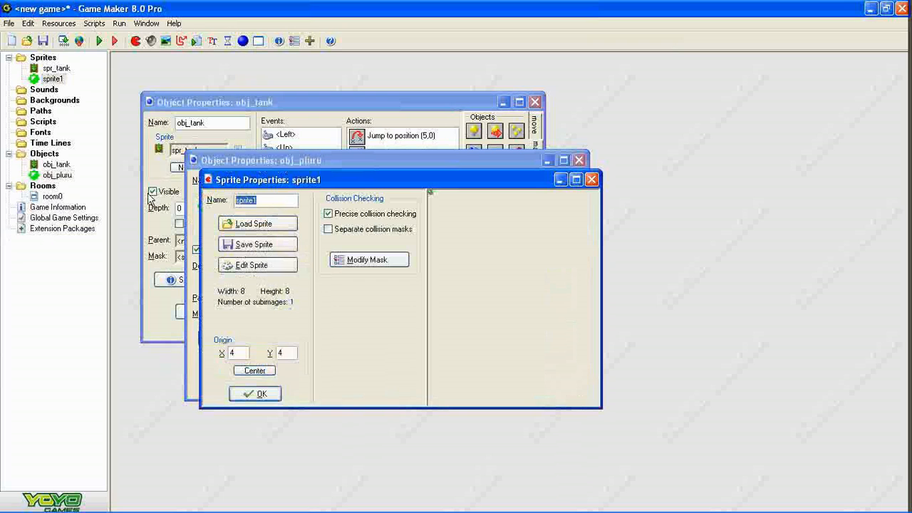
pyautogui.write('spr_pluru')
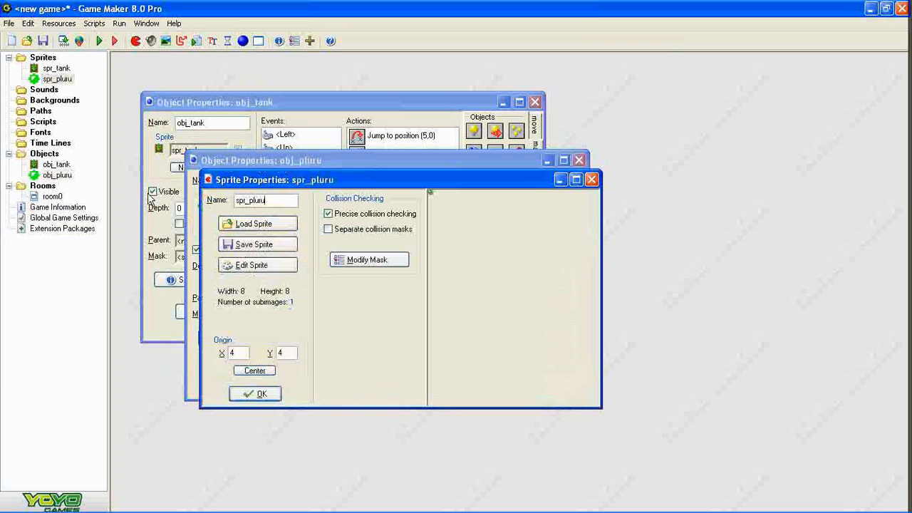
# Accept the spr_pluru and obj_pluru properties, and add a Space key press event to obj_tank.
pyautogui.click(274, 394)
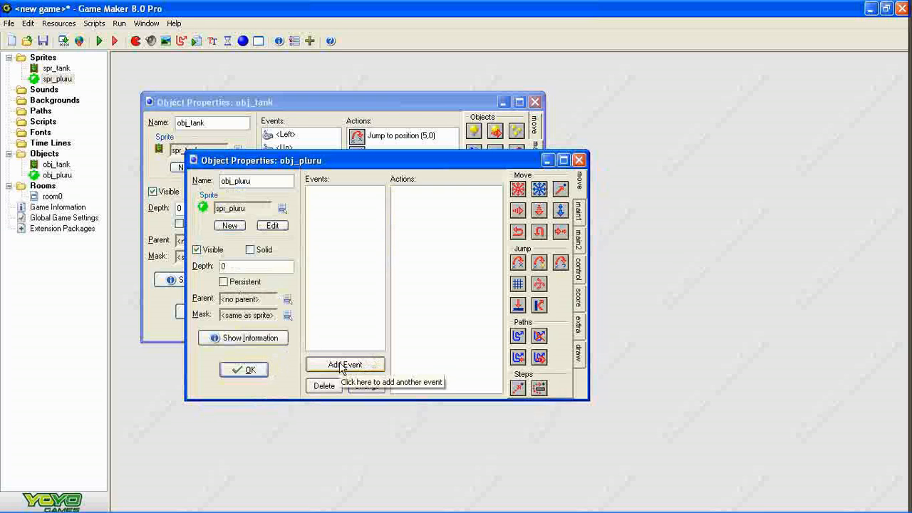
pyautogui.click(246, 370)
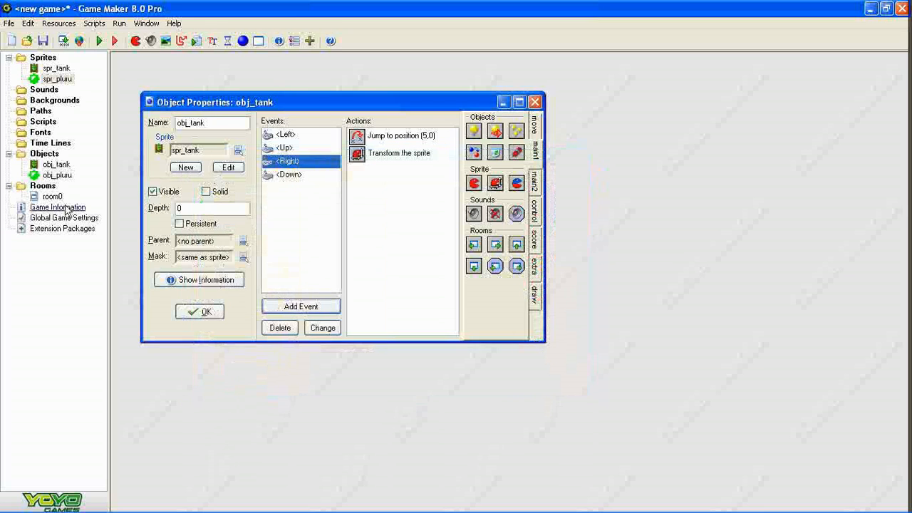
pyautogui.click(335, 309)
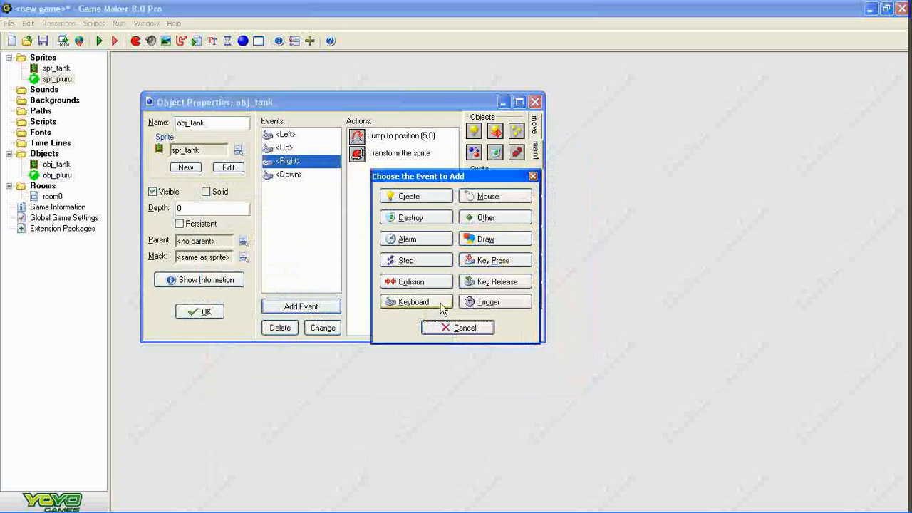
pyautogui.click(504, 264)
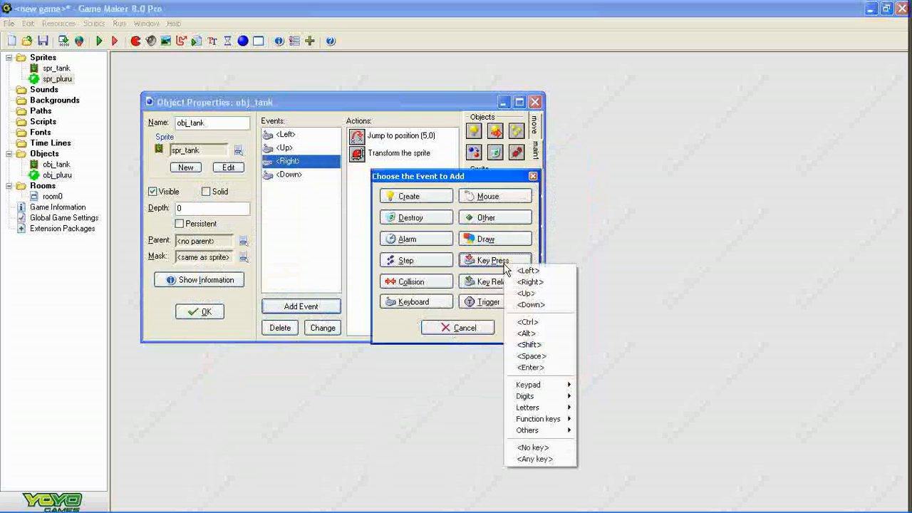
pyautogui.click(541, 356)
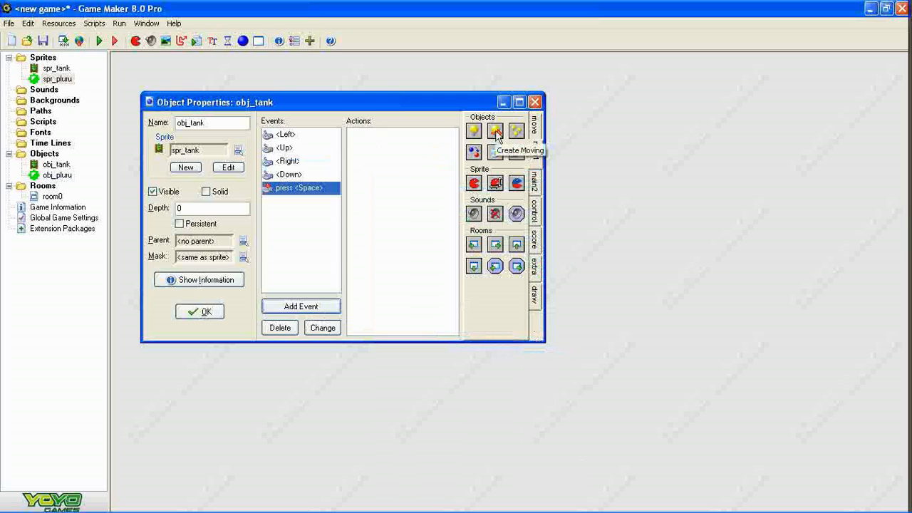
# Add a Create Moving action to the Space event that creates obj_pluru at relative position 0, 0 with speed 12 and direction 0.
pyautogui.moveTo(516, 130); pyautogui.dragTo(407, 189)
pyautogui.click(649, 213)
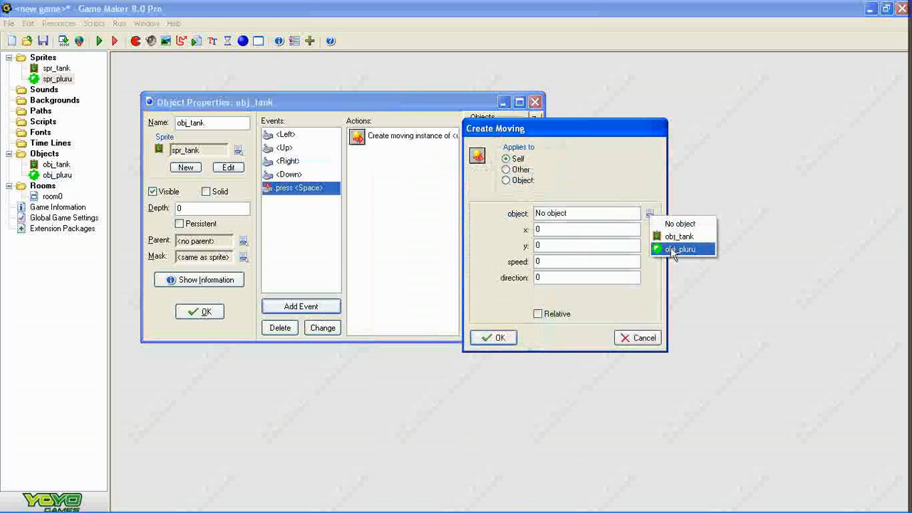
pyautogui.click(671, 249)
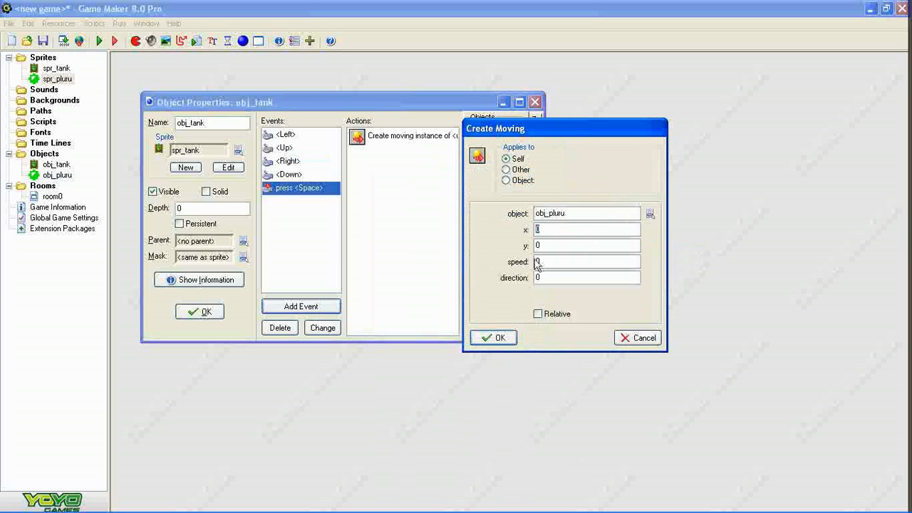
pyautogui.click(538, 313)
pyautogui.moveTo(574, 266); pyautogui.dragTo(505, 260)
pyautogui.click(485, 339)
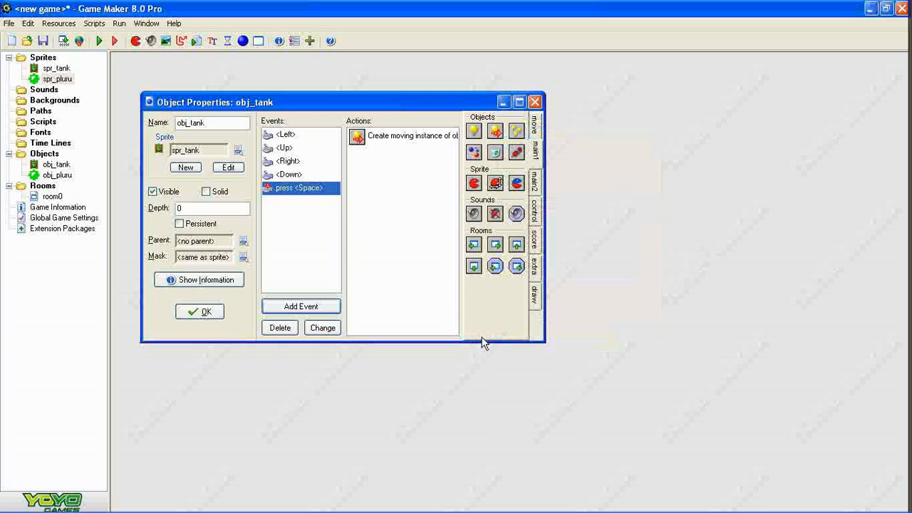
# Run the game, test driving the tank in all four directions while firing repeatedly, and close the game window.
pyautogui.click(98, 40)
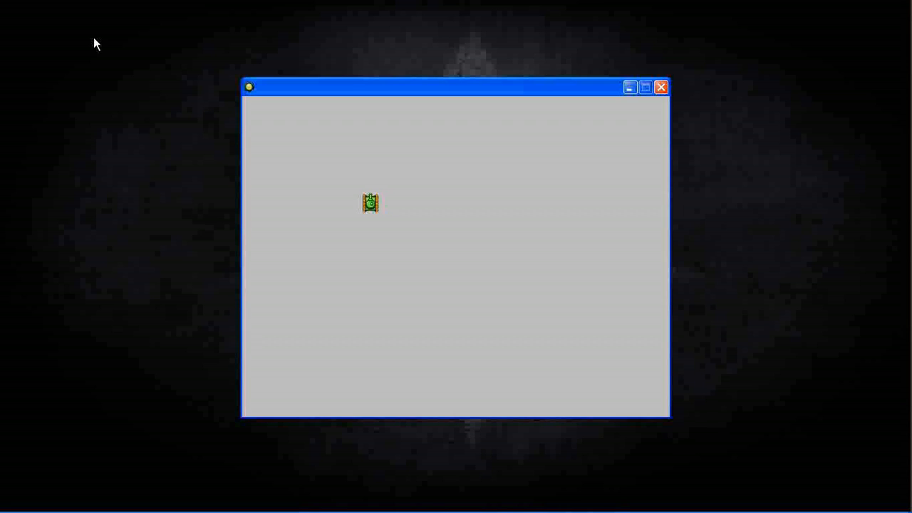
pyautogui.press('Right')
pyautogui.press('space')
pyautogui.press('space')
pyautogui.press('space')
pyautogui.press('space')
pyautogui.press('space')
pyautogui.press('space')
pyautogui.press('Down')
pyautogui.press('Right')
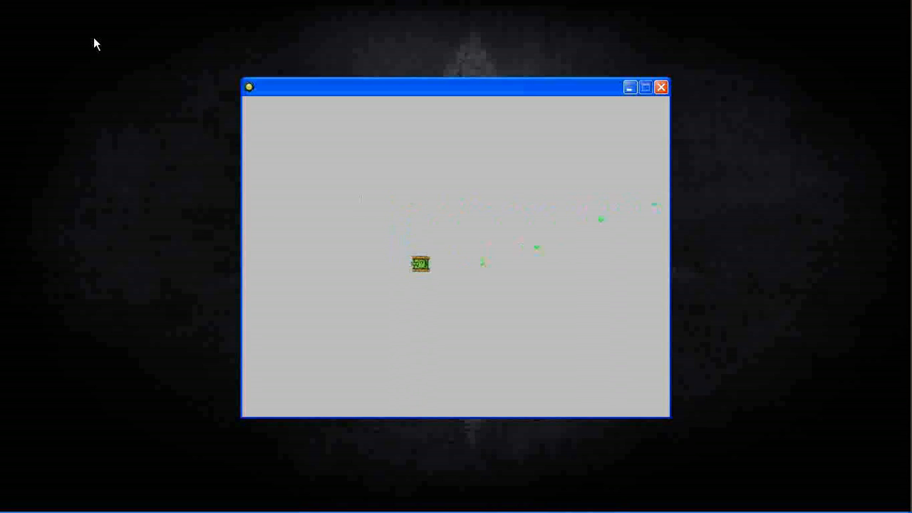
pyautogui.press('Left')
pyautogui.press('Up')
pyautogui.press('Down')
pyautogui.press('space')
pyautogui.press('space')
pyautogui.press('space')
pyautogui.press('space')
pyautogui.press('space')
pyautogui.press('space')
pyautogui.press('space')
pyautogui.press('Up')
pyautogui.press('Right')
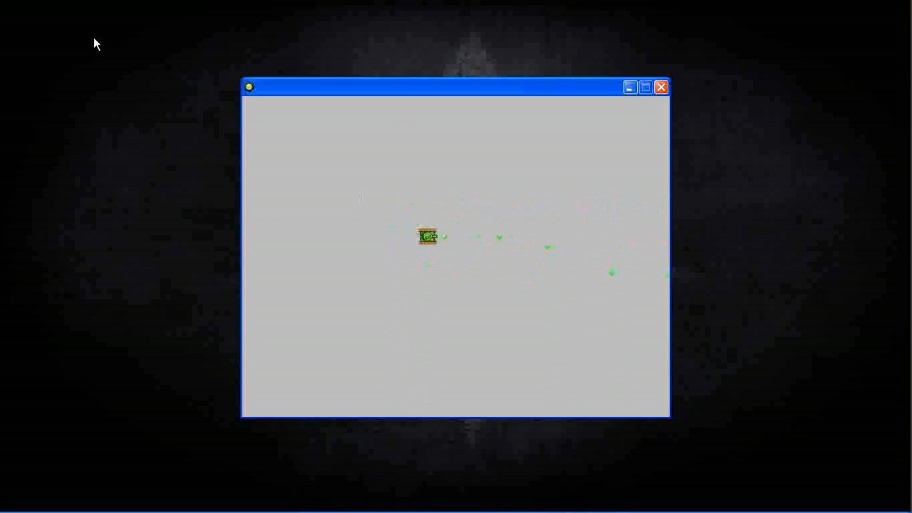
pyautogui.press('Left')
pyautogui.press('Down')
pyautogui.press('Left')
pyautogui.press('Up')
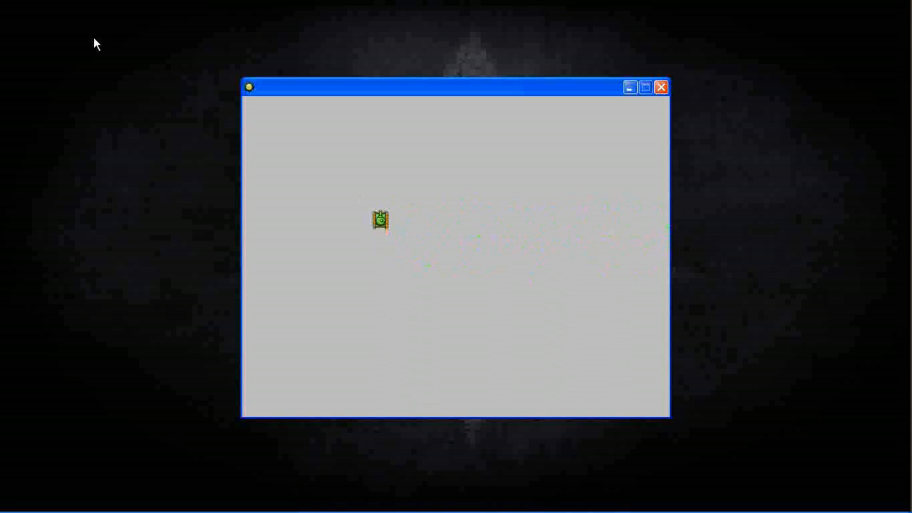
pyautogui.press('space')
pyautogui.press('space')
pyautogui.press('space')
pyautogui.press('space')
pyautogui.press('space')
pyautogui.press('space')
pyautogui.press('space')
pyautogui.press('space')
pyautogui.press('Up')
pyautogui.press('Down')
pyautogui.press('Right')
pyautogui.press('Left')
pyautogui.press('Right')
pyautogui.press('Right')
pyautogui.press('space')
pyautogui.press('space')
pyautogui.press('Left')
pyautogui.press('Right')
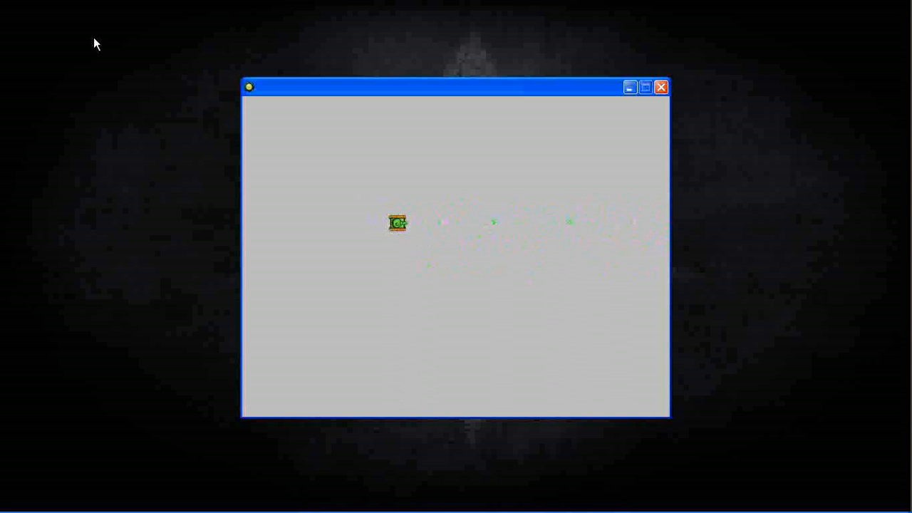
pyautogui.press('Up')
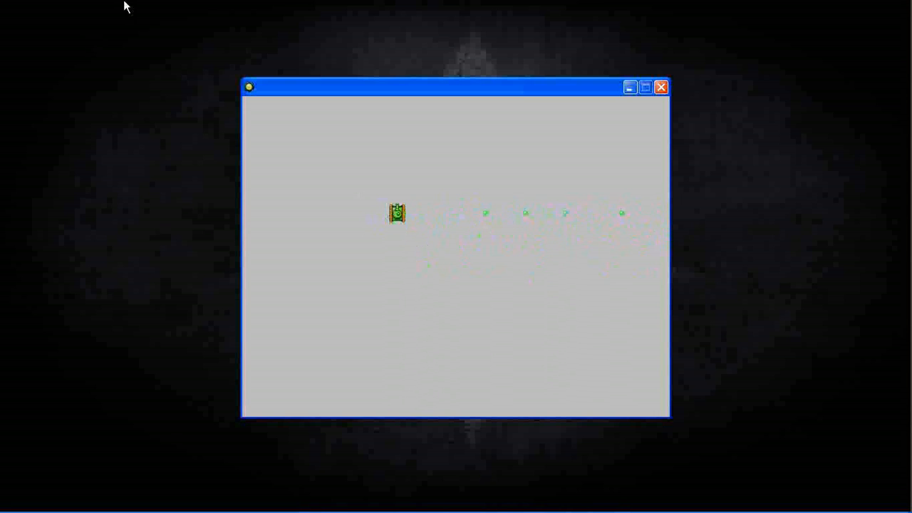
pyautogui.click(661, 88)
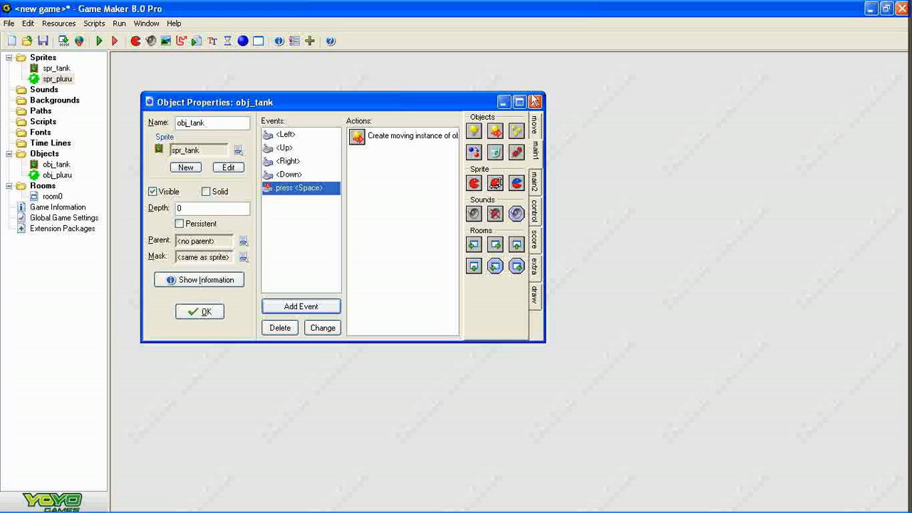
# Add a Create event to obj_tank with an Execute Code action containing arah=0.
pyautogui.click(307, 309)
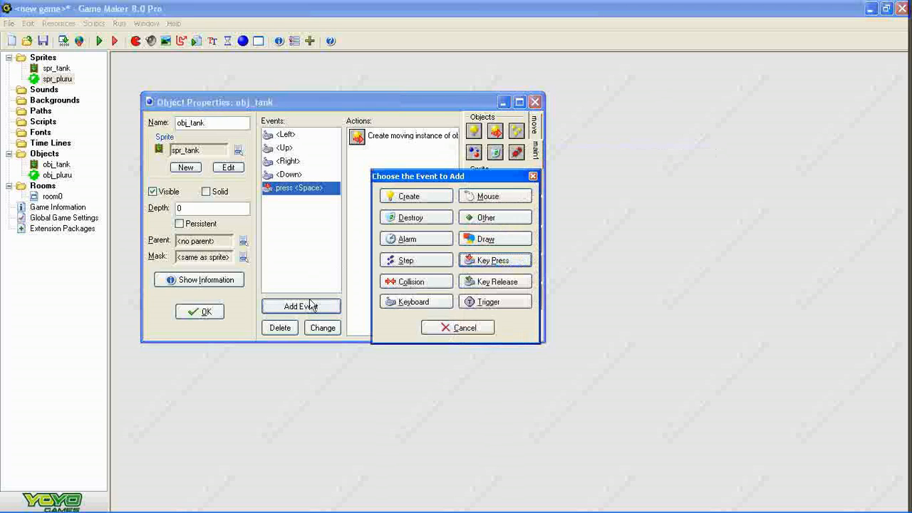
pyautogui.click(424, 198)
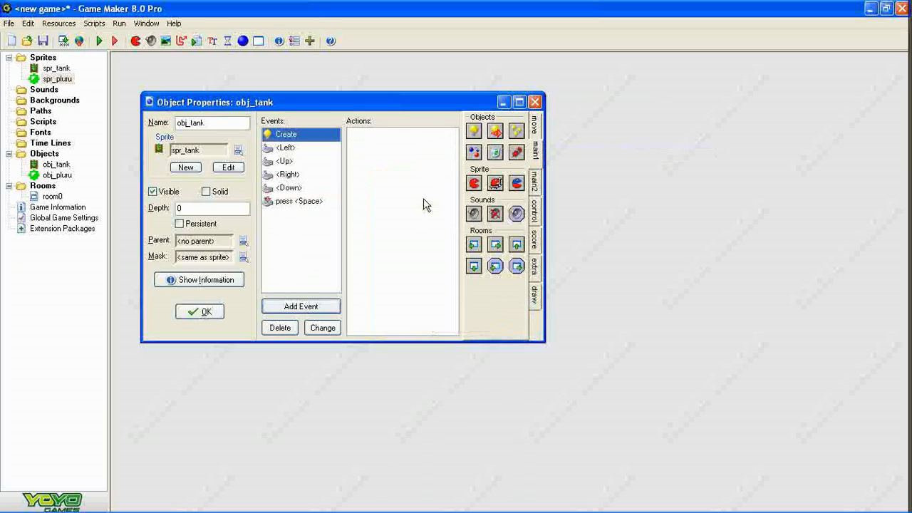
pyautogui.click(534, 182)
pyautogui.click(538, 211)
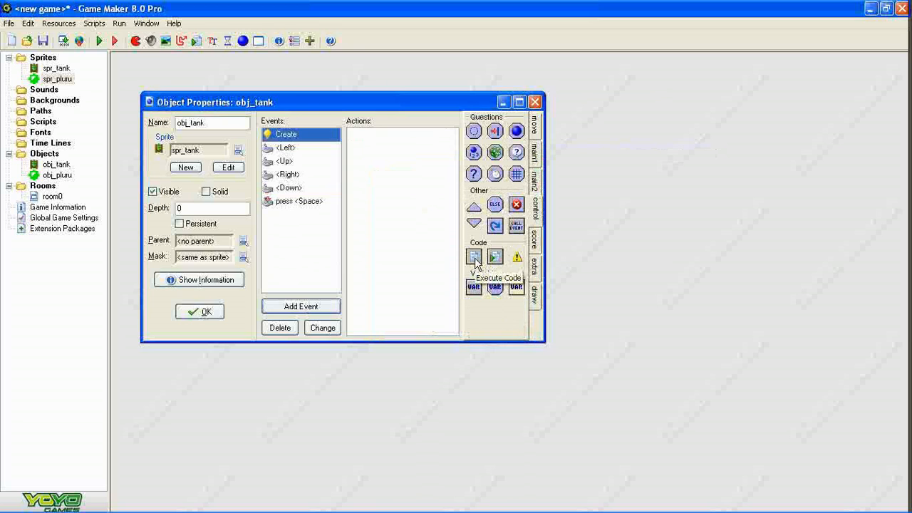
pyautogui.moveTo(474, 258); pyautogui.dragTo(418, 264)
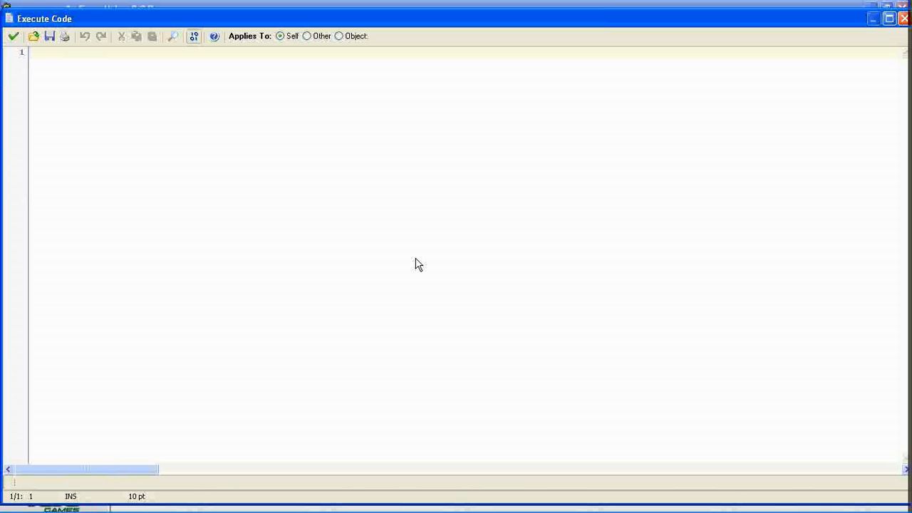
pyautogui.write('arah')
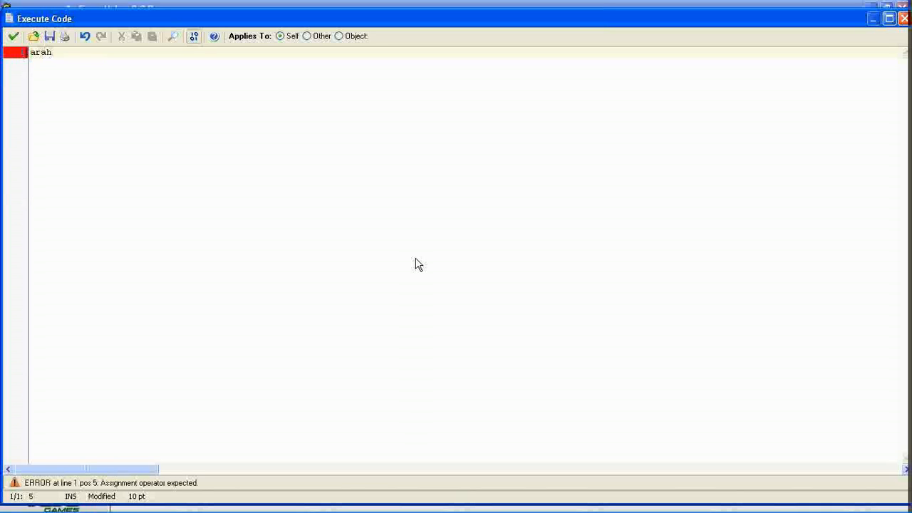
pyautogui.write('=0')
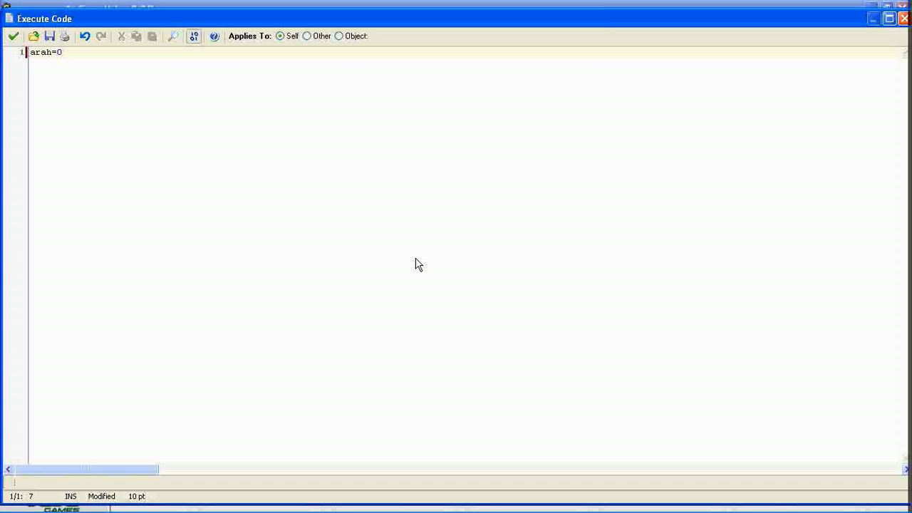
# Write the comment "//0 untuk atas, 1 untuk kanan, 2 untuk" on a new line below arah=0.
pyautogui.press('Return')
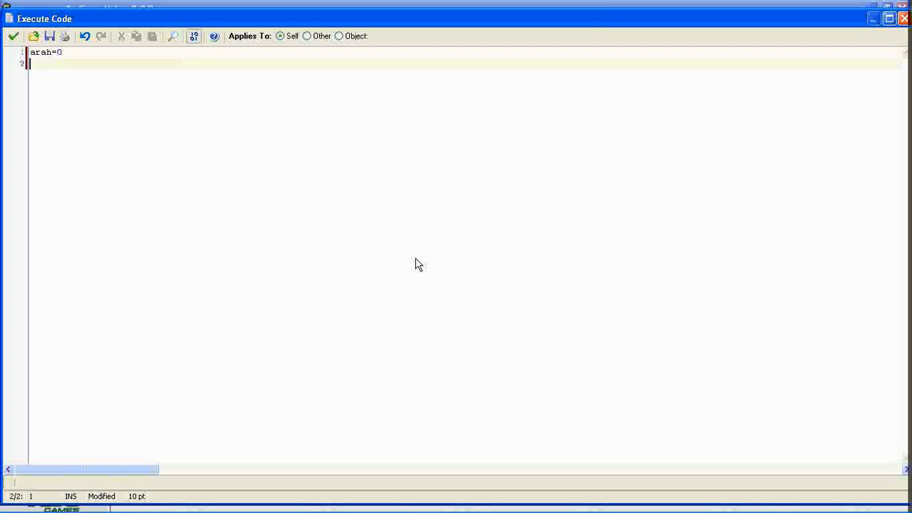
pyautogui.write('//0 unti')
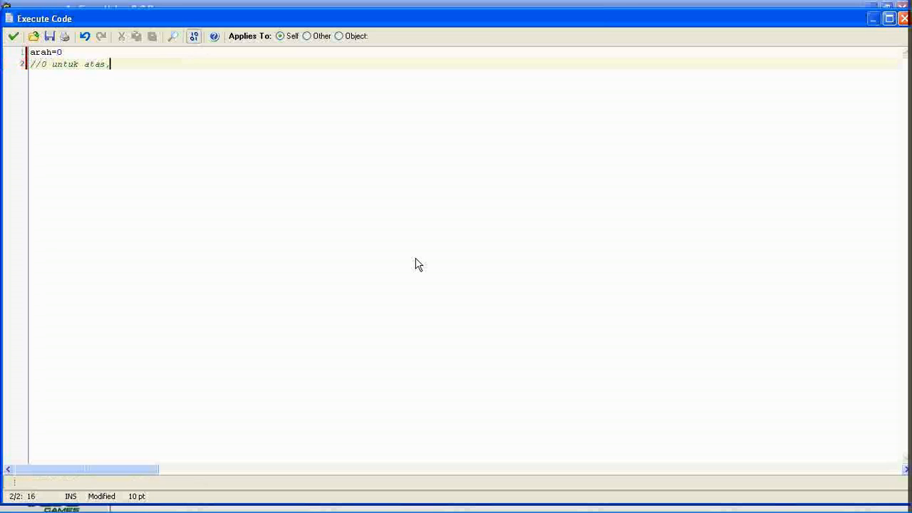
pyautogui.write('k atas, 1 untuk')
pyautogui.write('kanan')
pyautogui.write(',2')
pyautogui.write('2 untuk')
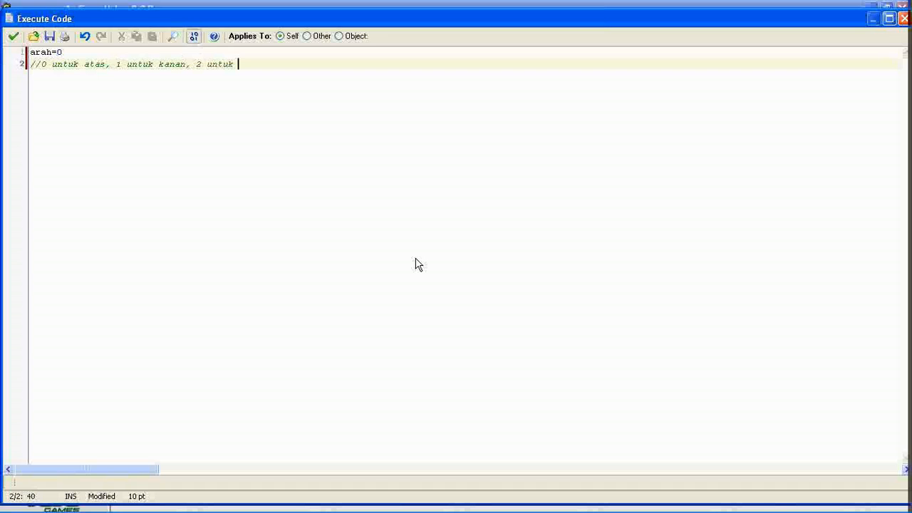
# Move the comment line above the arah=0 line.
pyautogui.moveTo(240, 78); pyautogui.dragTo(10, 76)
pyautogui.hotkey('ctrl', 'c')
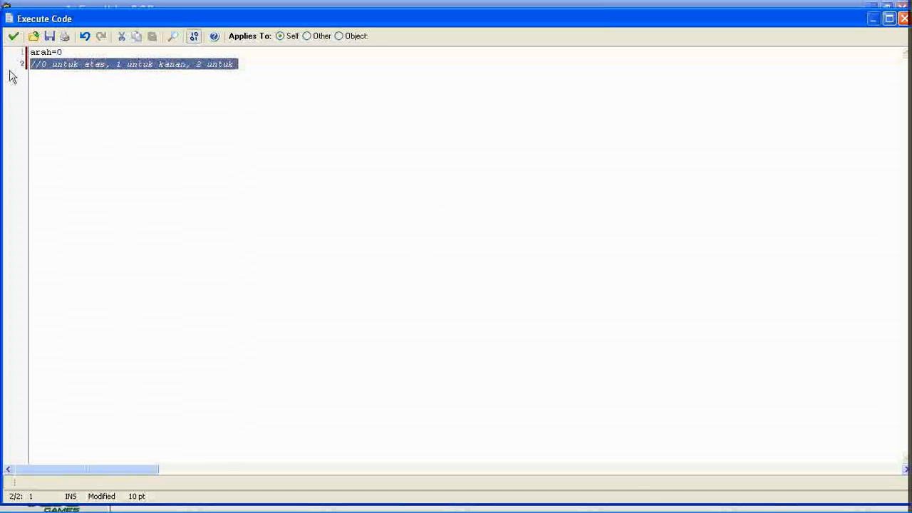
pyautogui.press('Delete')
pyautogui.click(30, 53)
pyautogui.press('Return')
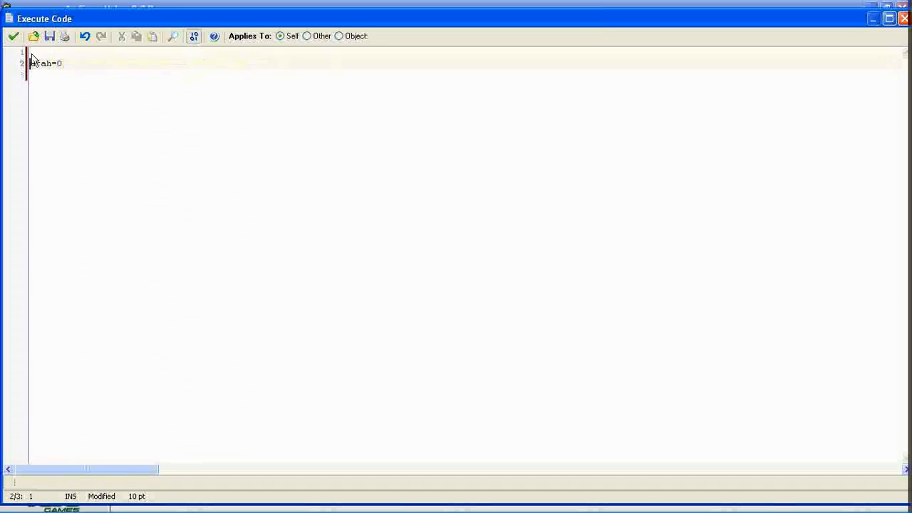
pyautogui.press('Up')
pyautogui.hotkey('ctrl', 'v')
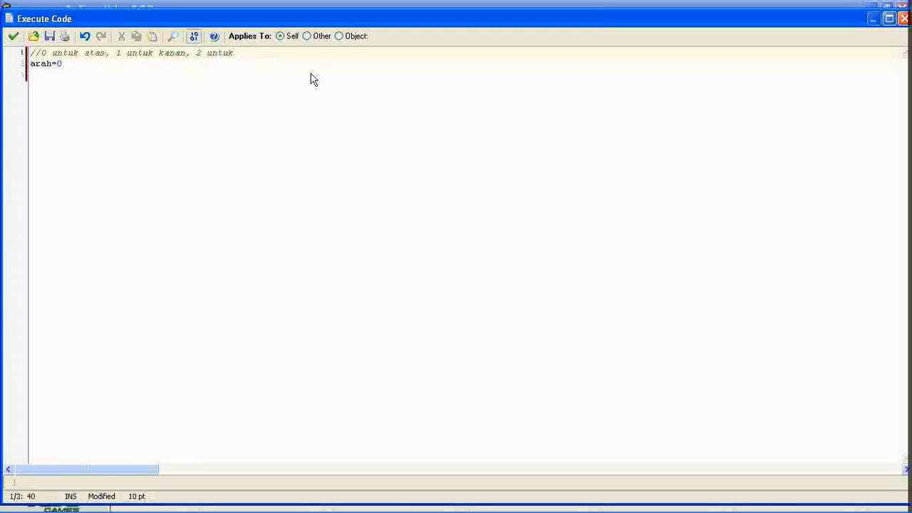
# Complete the comment with "bawah, 3 untuk kiri" and save the code.
pyautogui.write('bawah, 3 untuk kiuru')
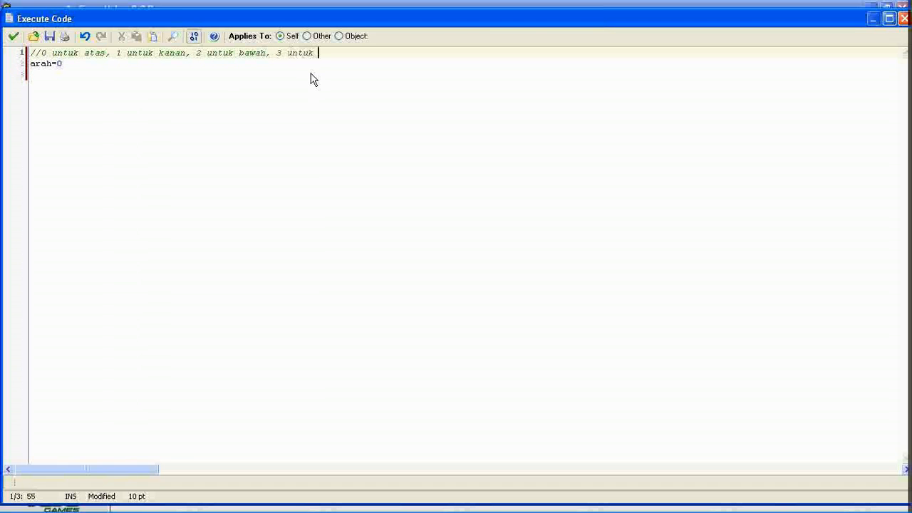
pyautogui.press('BackSpace')
pyautogui.press('BackSpace')
pyautogui.press('BackSpace')
pyautogui.write('ri')
pyautogui.click(15, 37)
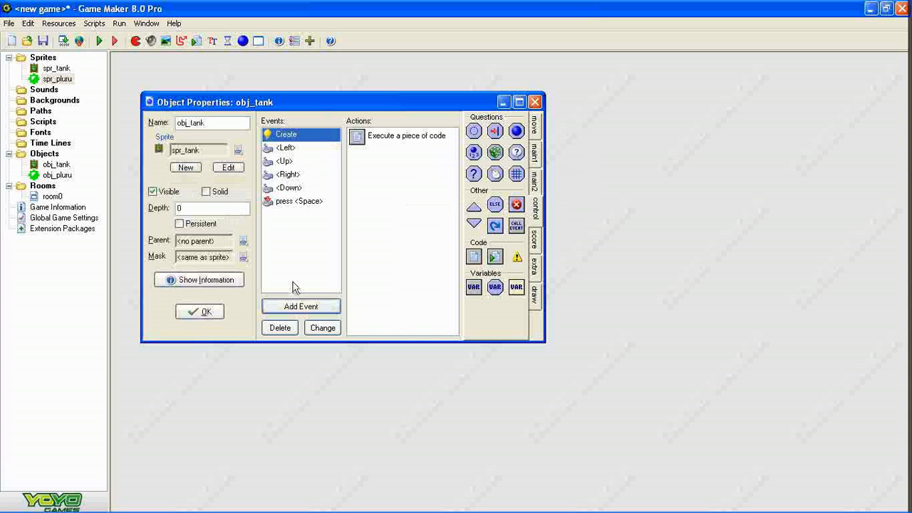
# Add a Test Variable action before the Create Moving action in the Space event, checking that arah is equal to 0.
pyautogui.click(316, 202)
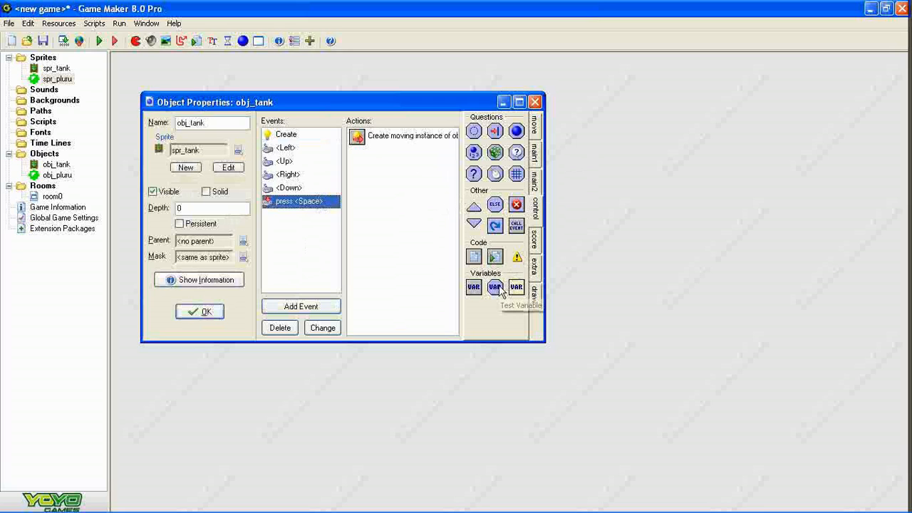
pyautogui.moveTo(501, 292); pyautogui.dragTo(432, 139)
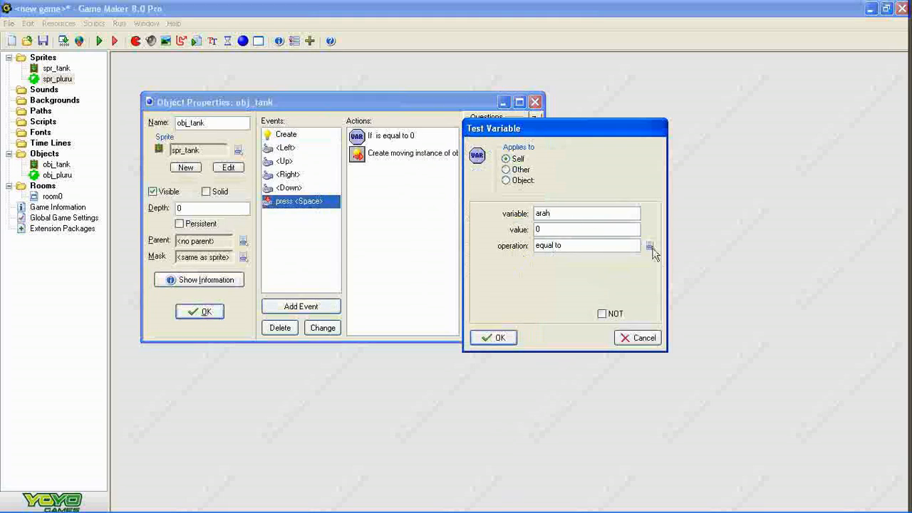
pyautogui.click(495, 338)
# Change the direction of the Create Moving action under the arah test, and check the test's settings.
pyautogui.doubleClick(411, 154)
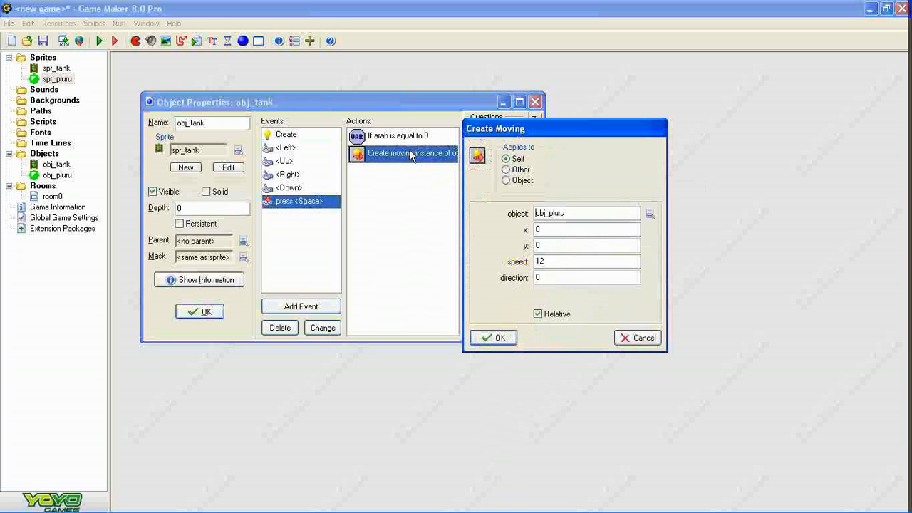
pyautogui.moveTo(552, 282); pyautogui.dragTo(431, 285)
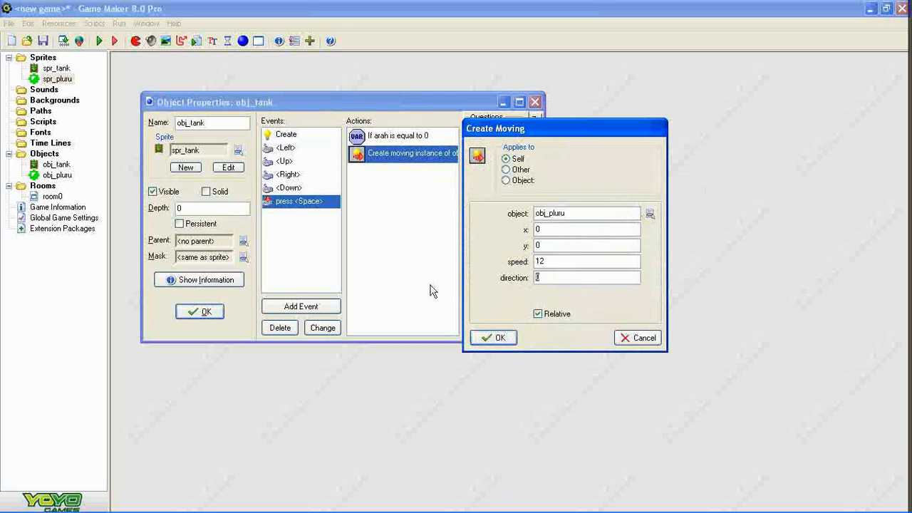
pyautogui.click(493, 337)
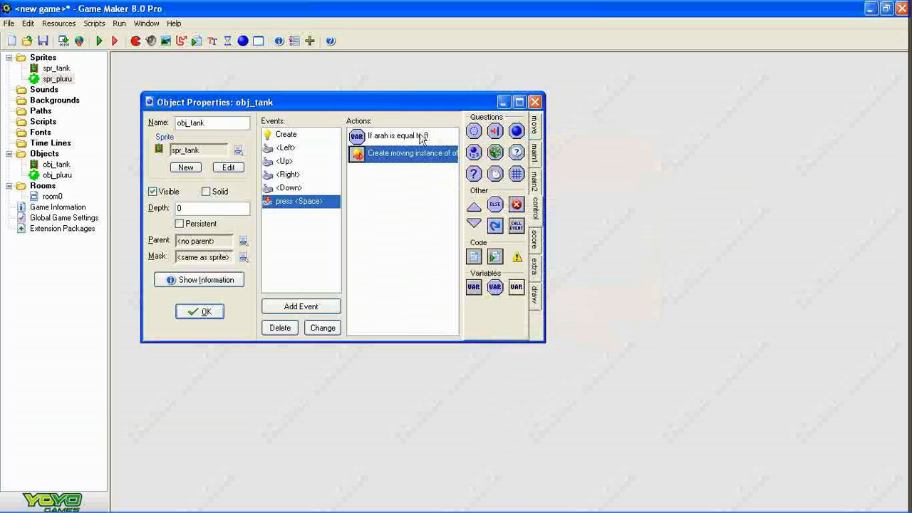
pyautogui.doubleClick(419, 138)
pyautogui.click(481, 337)
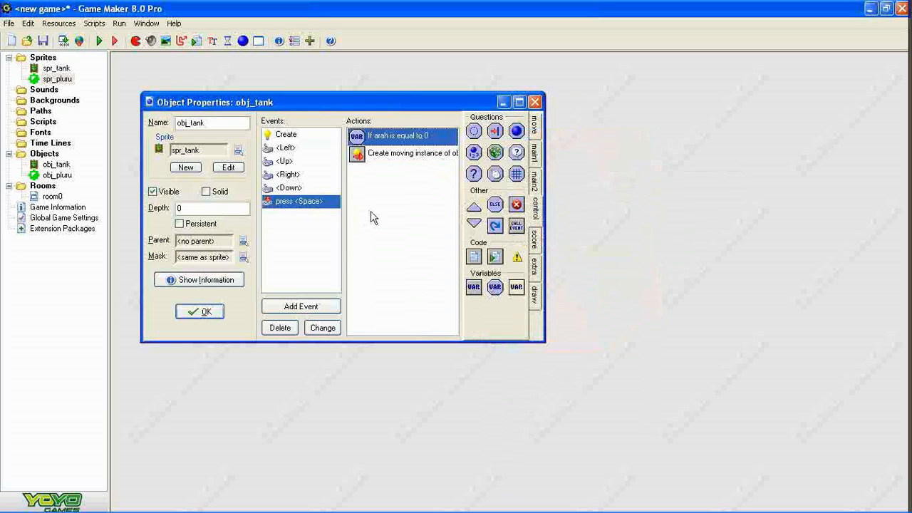
# Add a Test Variable action to the Space event that checks whether arah is equal to 1.
pyautogui.moveTo(494, 286); pyautogui.dragTo(411, 240)
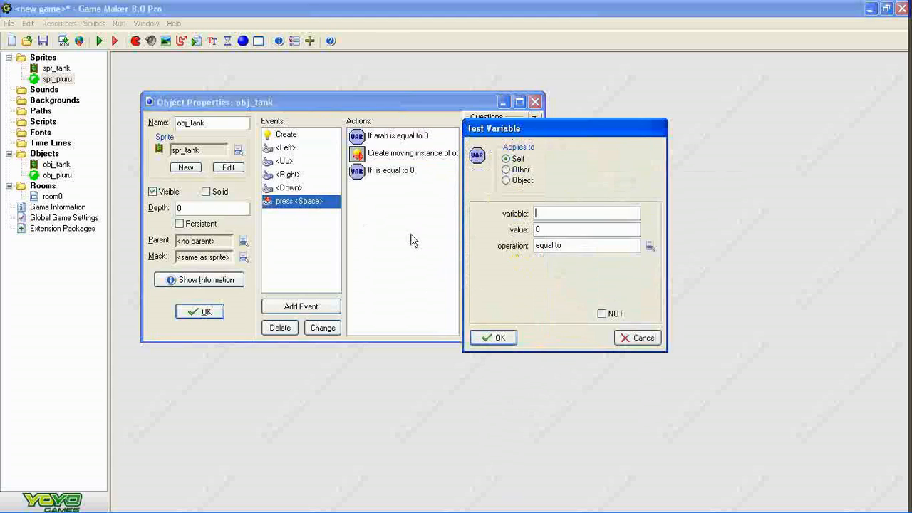
pyautogui.doubleClick(544, 232)
pyautogui.write('1')
pyautogui.click(500, 335)
# Copy the Create Moving action below the arah equal to 1 test and set the copy's direction to 0.
pyautogui.keyDown('ctrl'); pyautogui.moveTo(416, 153); pyautogui.dragTo(414, 200); pyautogui.keyUp('ctrl')
pyautogui.doubleClick(414, 191)
pyautogui.moveTo(561, 262); pyautogui.dragTo(436, 258)
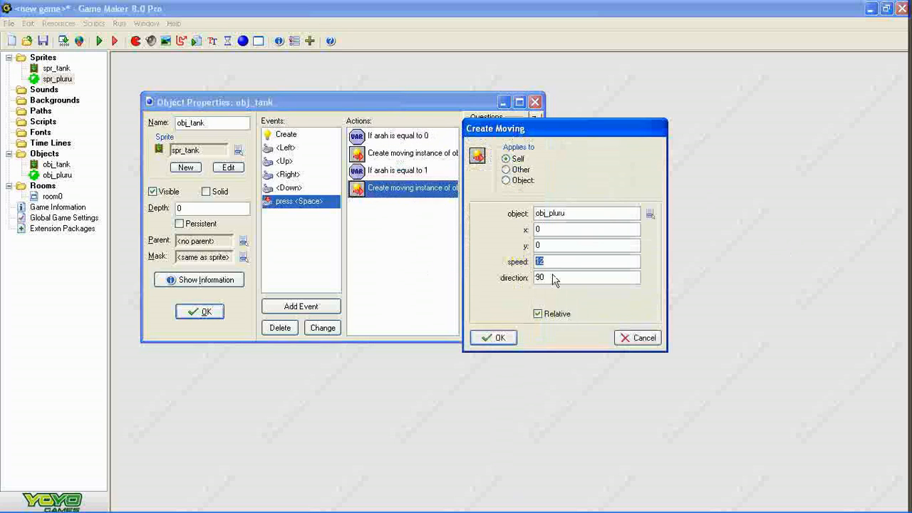
pyautogui.moveTo(551, 279); pyautogui.dragTo(490, 272)
pyautogui.click(495, 337)
# Check the settings of the first Create Moving action and of the test for arah equal to 1.
pyautogui.doubleClick(408, 155)
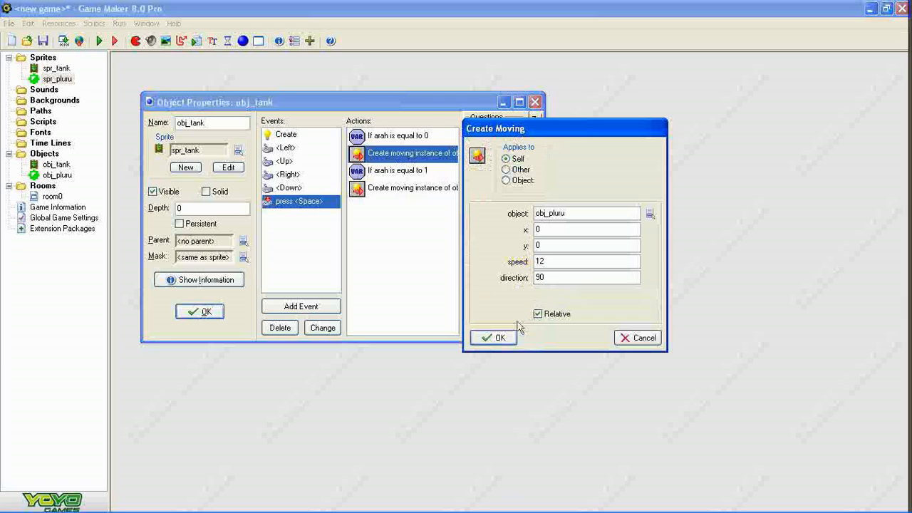
pyautogui.click(495, 338)
pyautogui.doubleClick(403, 171)
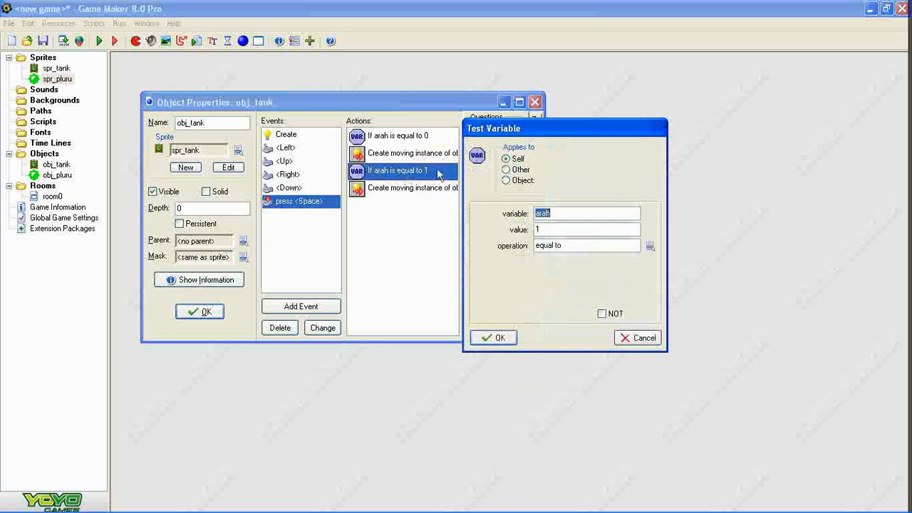
pyautogui.click(492, 338)
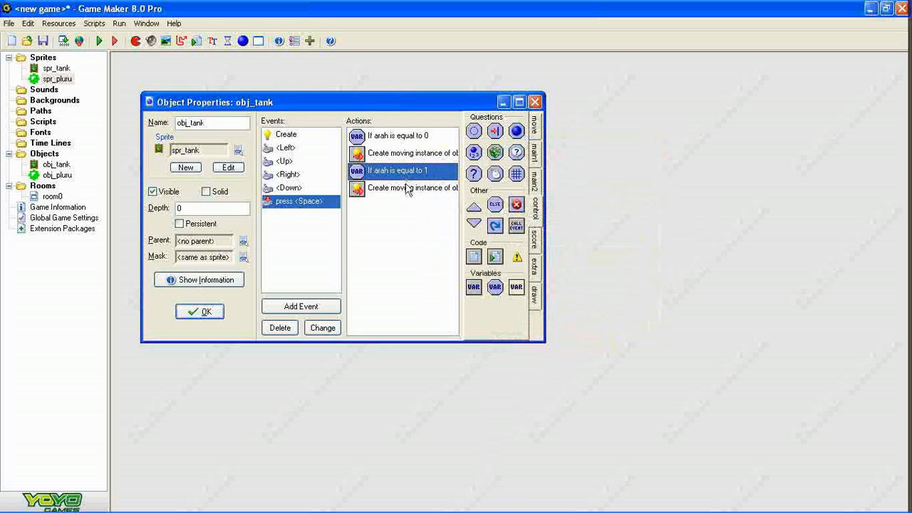
# Maximize the obj_tank window and duplicate the arah equal to 1 test with its Create Moving action at the end of the list.
pyautogui.click(412, 153)
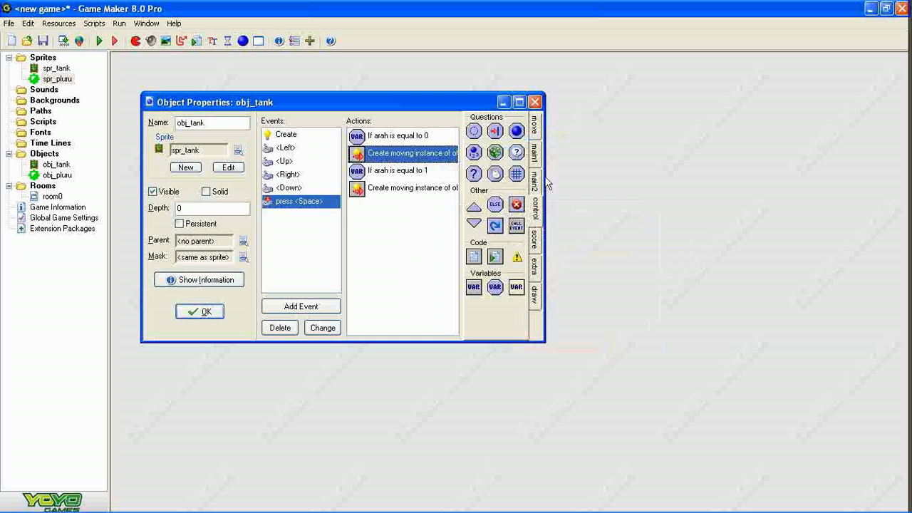
pyautogui.moveTo(546, 184); pyautogui.dragTo(555, 184)
pyautogui.click(528, 104)
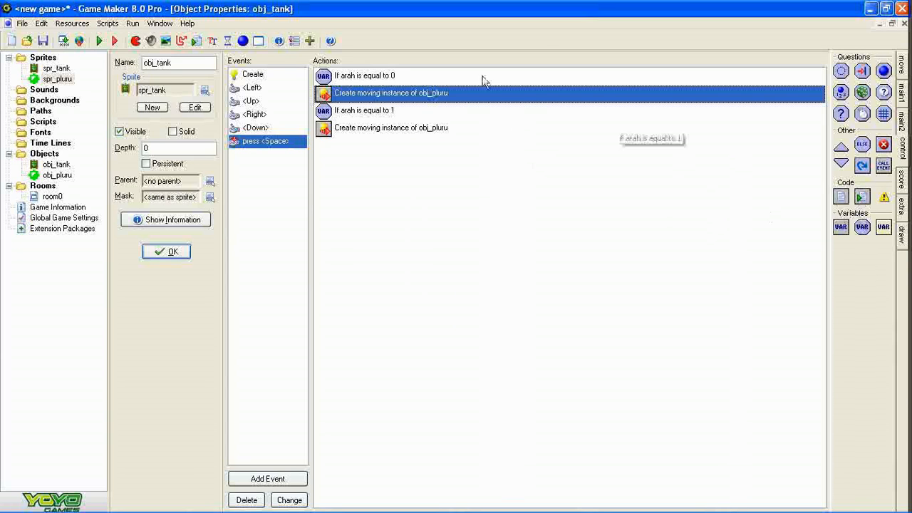
pyautogui.click(415, 112)
pyautogui.moveTo(409, 181); pyautogui.dragTo(378, 163)
pyautogui.hotkey('ctrl', 'v')
pyautogui.click(380, 134)
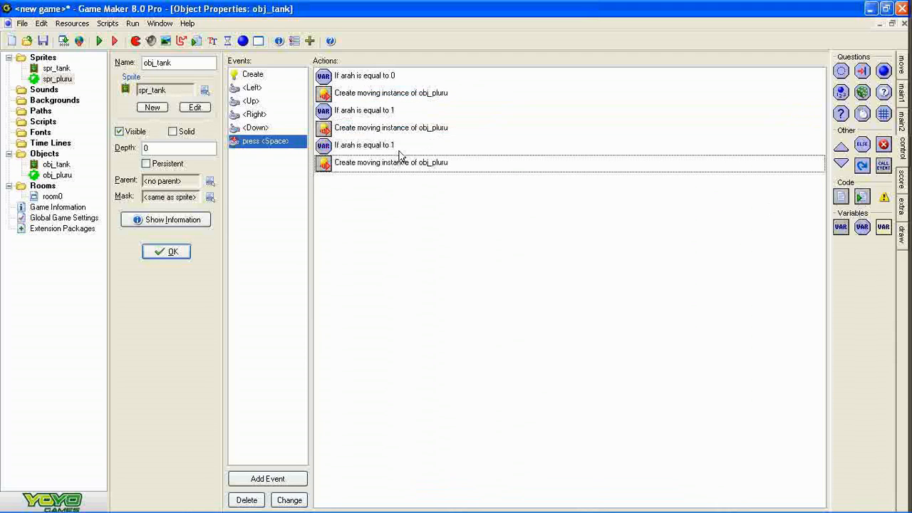
# Set the value in the duplicated arah test to 2.
pyautogui.doubleClick(396, 147)
pyautogui.doubleClick(550, 229)
pyautogui.write('2')
pyautogui.click(492, 338)
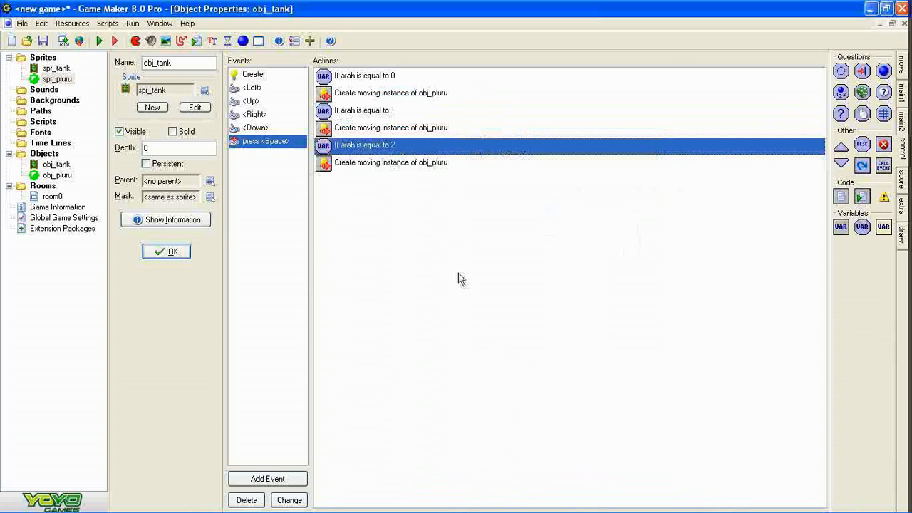
# Set the speed to 12 and the direction to 180 in the Create Moving action under the arah equal to 2 test.
pyautogui.doubleClick(391, 162)
pyautogui.moveTo(555, 261); pyautogui.dragTo(458, 260)
pyautogui.write('12')
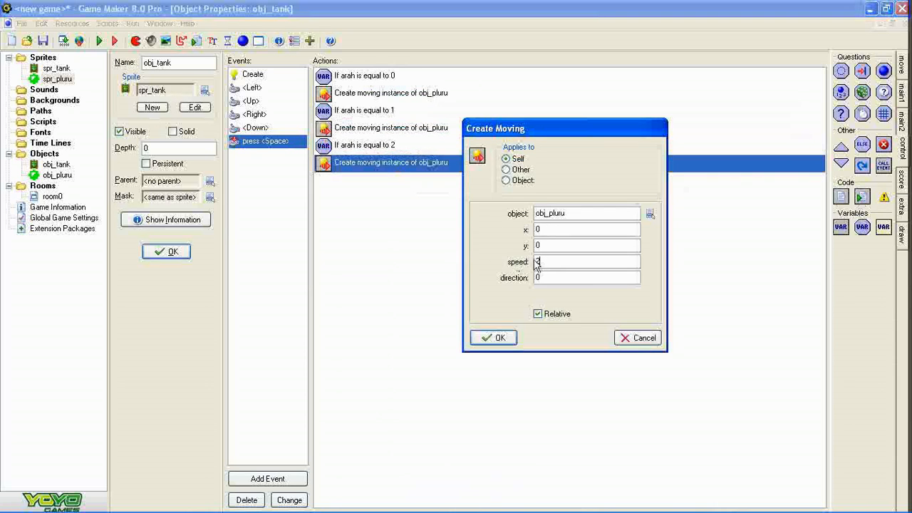
pyautogui.moveTo(561, 279); pyautogui.dragTo(463, 283)
pyautogui.write('180')
pyautogui.click(499, 337)
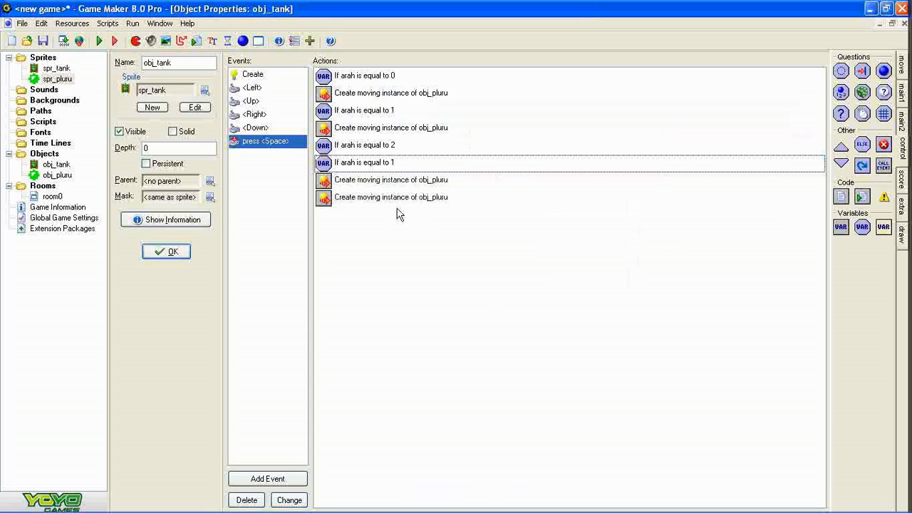
# Paste another copy of the test and Create Moving pair, and move one Create Moving action directly under the arah equal to 2 test.
pyautogui.hotkey('ctrl', 'v')
pyautogui.click(386, 166)
pyautogui.moveTo(385, 197); pyautogui.dragTo(402, 167)
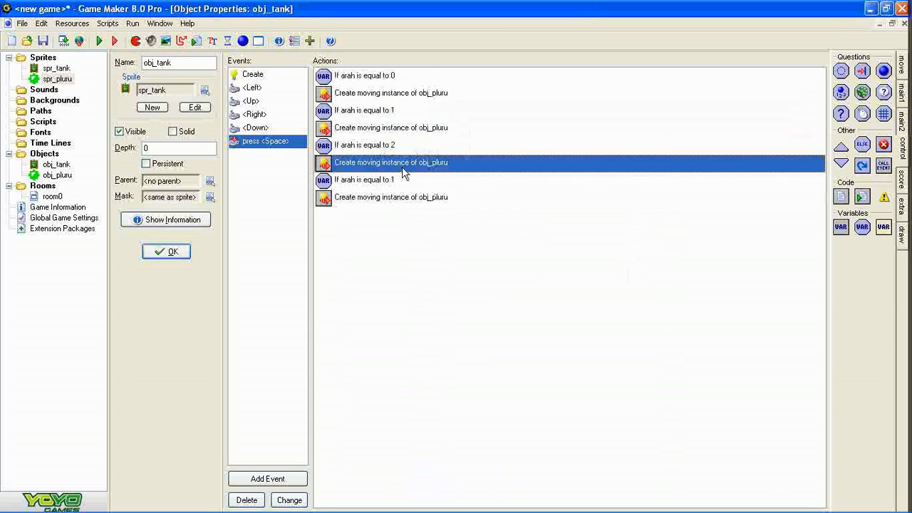
# Set the direction of the Create Moving action under the arah equal to 2 test to 270.
pyautogui.doubleClick(402, 166)
pyautogui.click(625, 339)
pyautogui.doubleClick(419, 164)
pyautogui.moveTo(549, 285); pyautogui.dragTo(420, 285)
pyautogui.write('270')
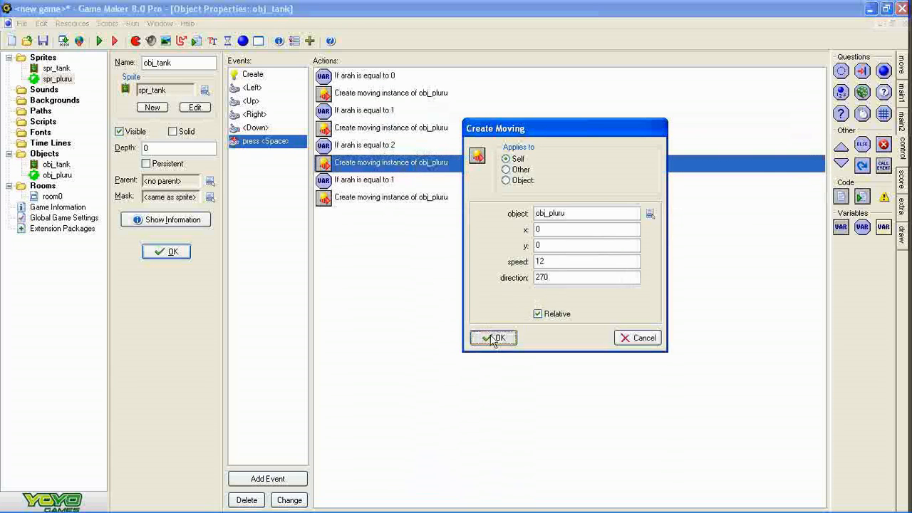
pyautogui.click(490, 337)
# Set the direction of the last Create Moving action in the Space event to 180.
pyautogui.doubleClick(423, 198)
pyautogui.doubleClick(550, 283)
pyautogui.write('180')
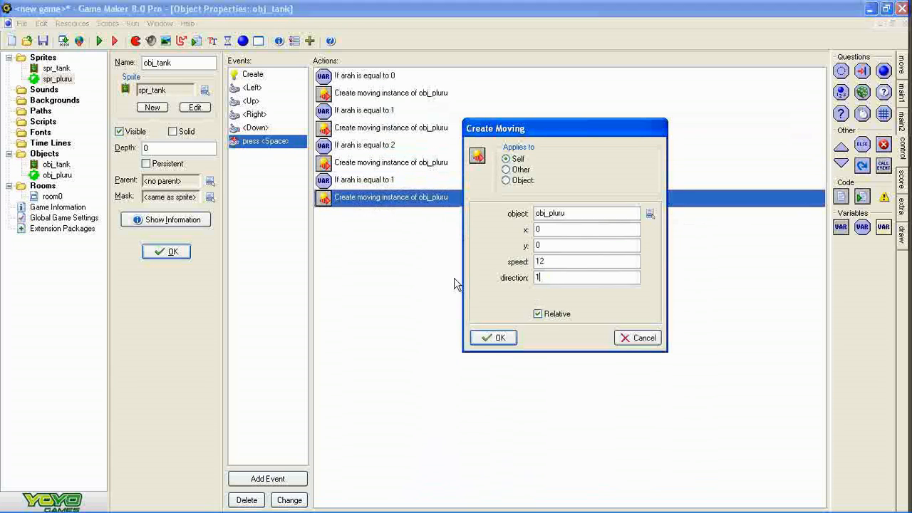
pyautogui.click(490, 337)
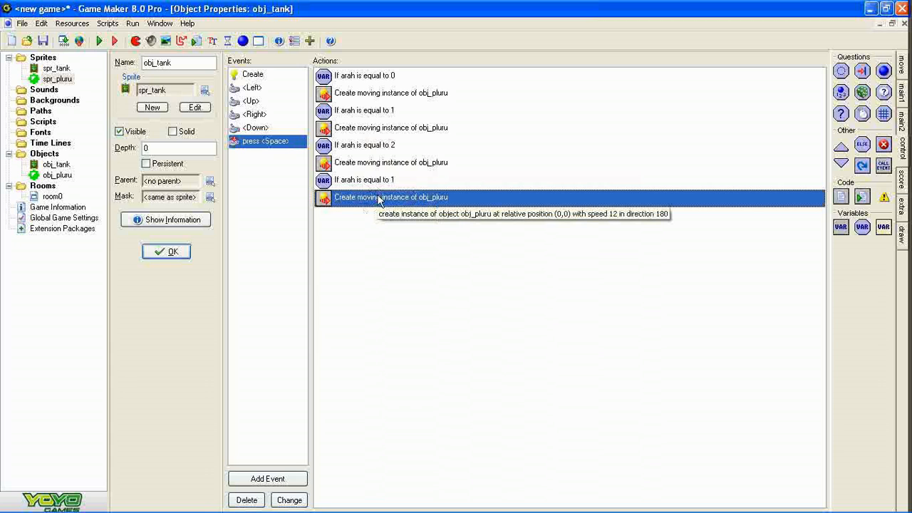
# Save and close obj_tank, run the game to test moving and firing in several directions, and close the game.
pyautogui.click(892, 23)
pyautogui.click(203, 313)
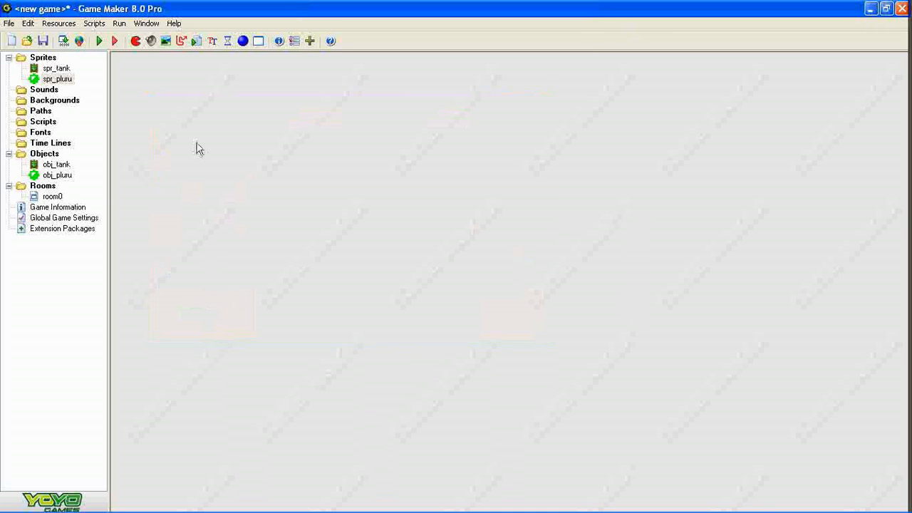
pyautogui.click(99, 41)
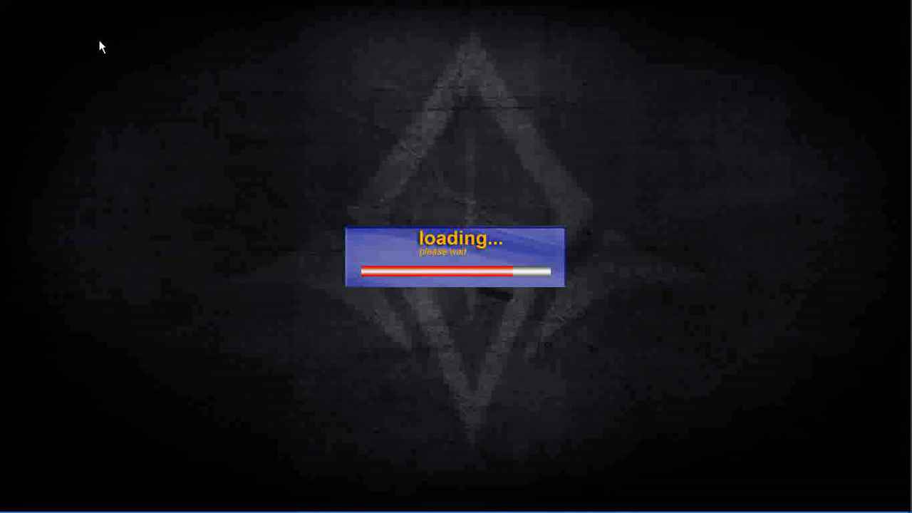
pyautogui.press('Right')
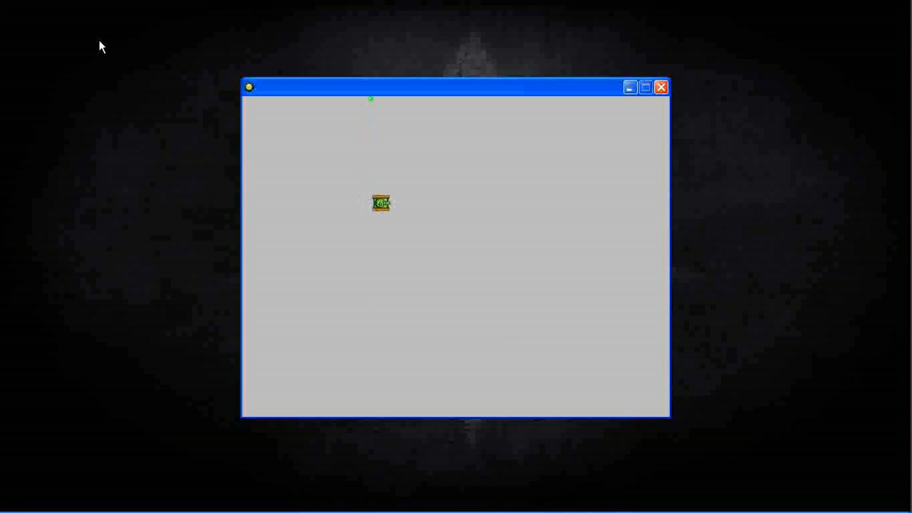
pyautogui.press('Left')
pyautogui.press('Down')
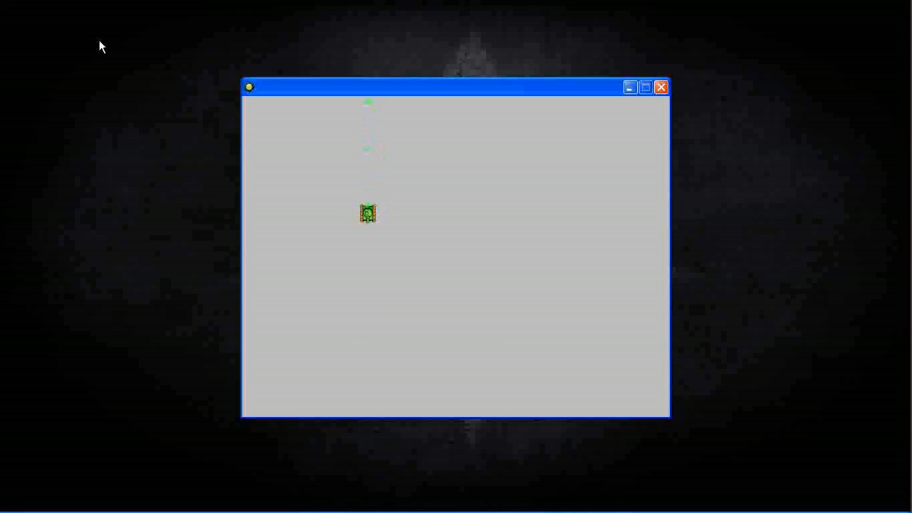
pyautogui.click(661, 87)
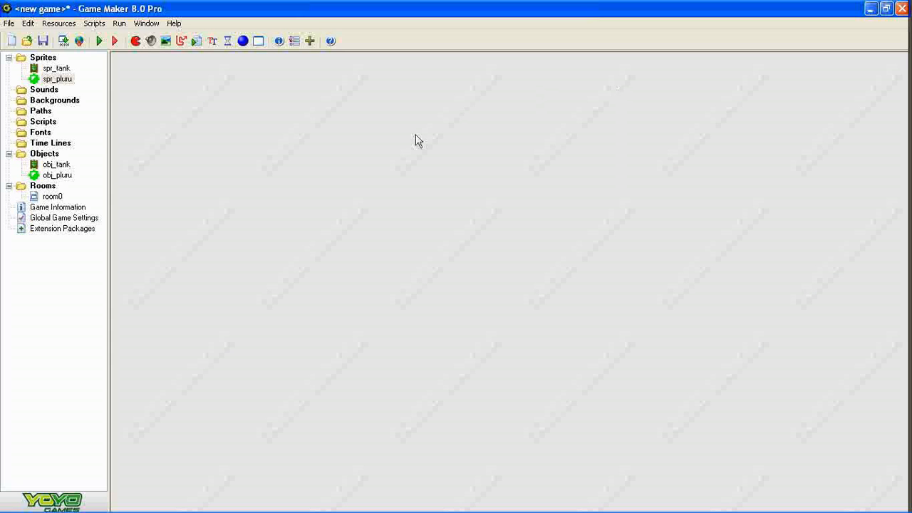
# Reopen obj_tank and review the actions in its Space event and its arrow key events.
pyautogui.click(57, 164)
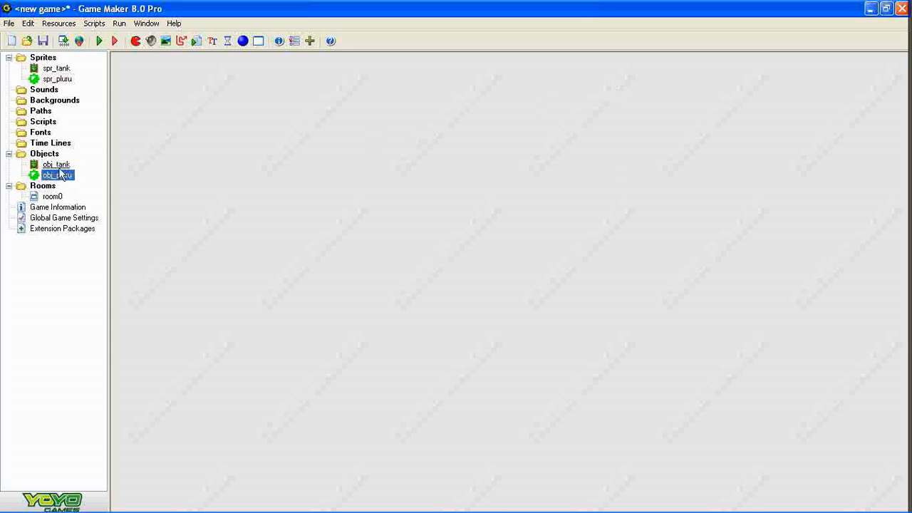
pyautogui.doubleClick(57, 165)
pyautogui.click(372, 297)
pyautogui.moveTo(385, 198); pyautogui.dragTo(349, 133)
pyautogui.click(434, 171)
pyautogui.click(426, 186)
pyautogui.click(417, 218)
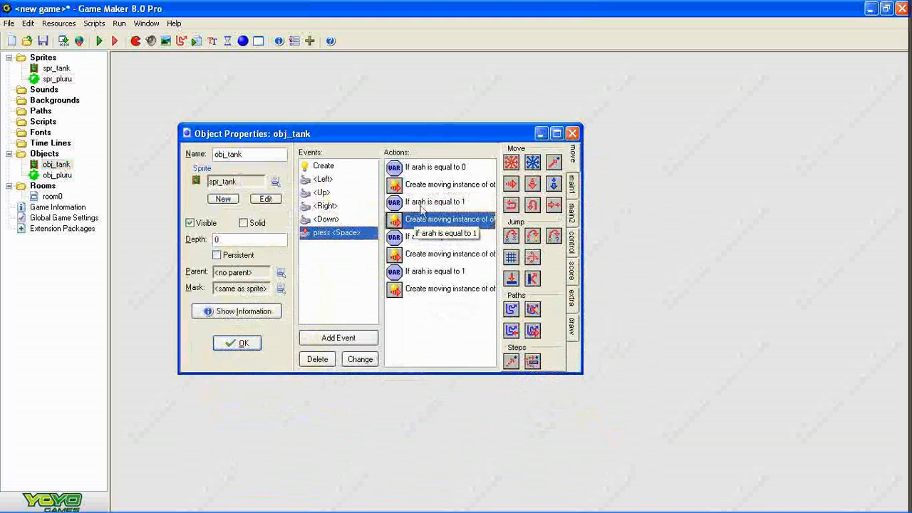
pyautogui.click(420, 204)
pyautogui.click(430, 189)
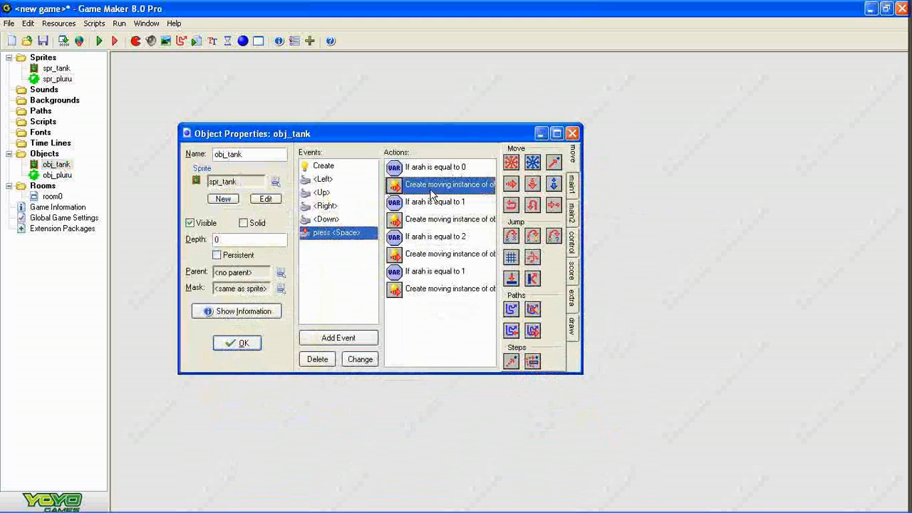
pyautogui.click(342, 181)
pyautogui.click(334, 207)
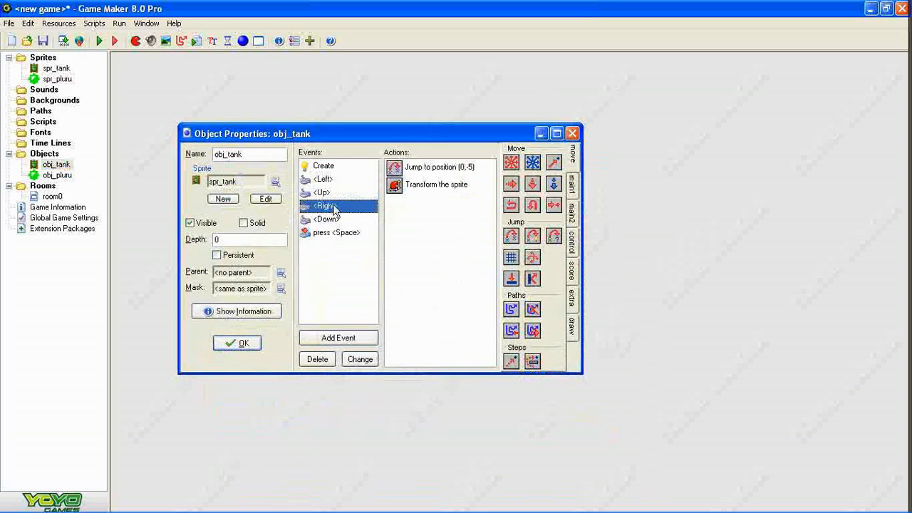
pyautogui.click(333, 219)
# Add a Set Variable action to the Left event that sets arah to 3.
pyautogui.click(341, 180)
pyautogui.click(571, 186)
pyautogui.click(572, 212)
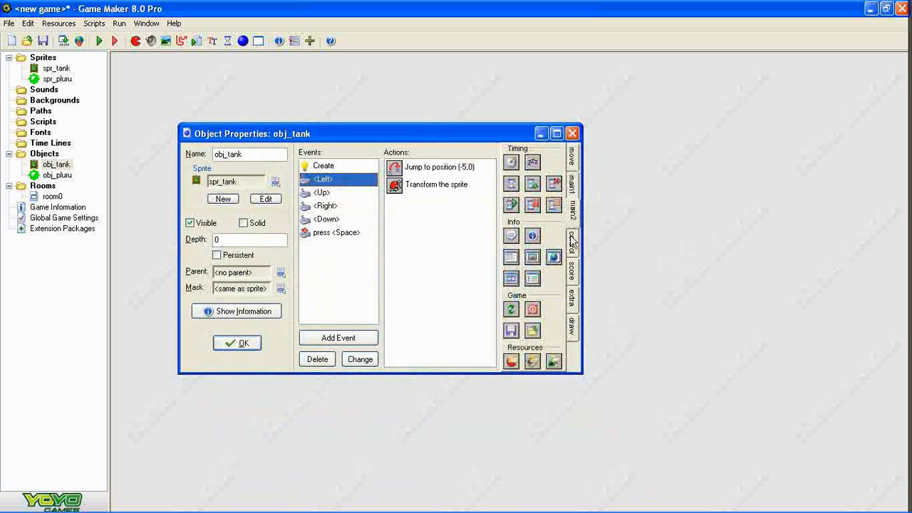
pyautogui.click(572, 243)
pyautogui.click(573, 270)
pyautogui.click(573, 243)
pyautogui.click(575, 214)
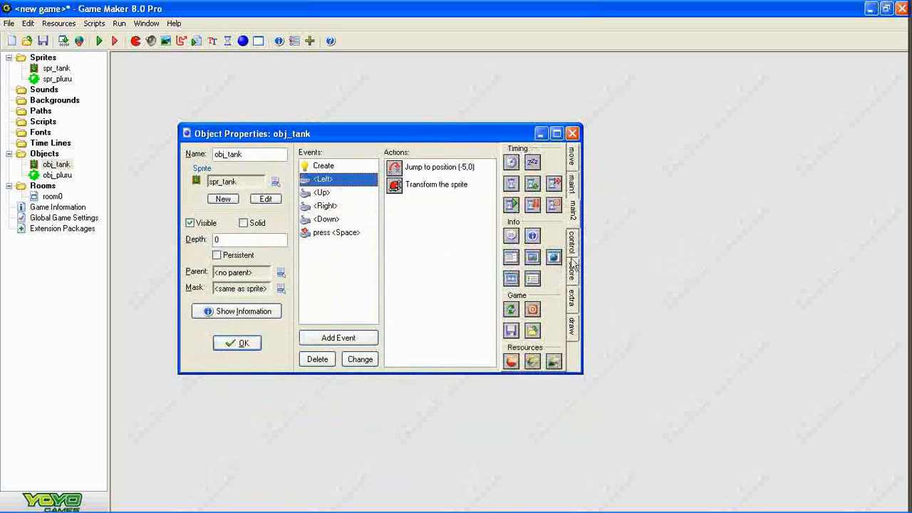
pyautogui.click(572, 258)
pyautogui.moveTo(511, 318); pyautogui.dragTo(449, 298)
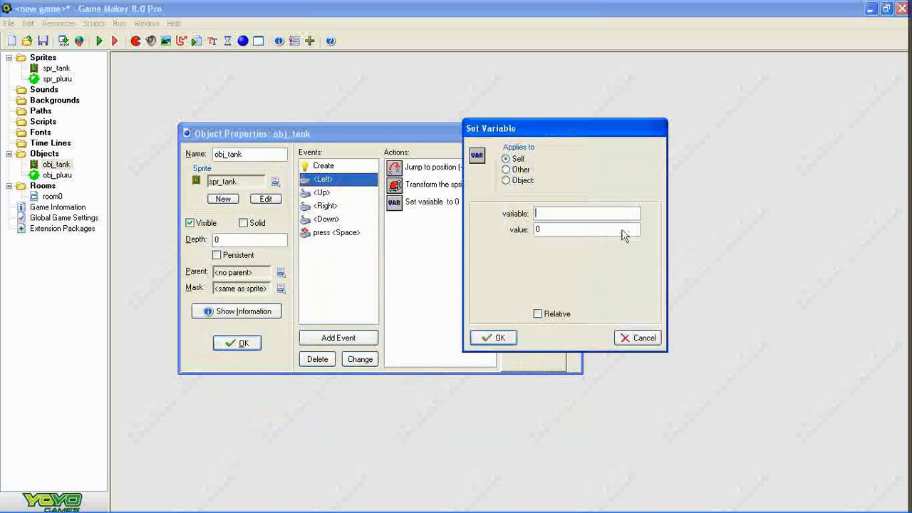
pyautogui.write('arah')
pyautogui.press('Tab')
pyautogui.write('3')
pyautogui.click(499, 339)
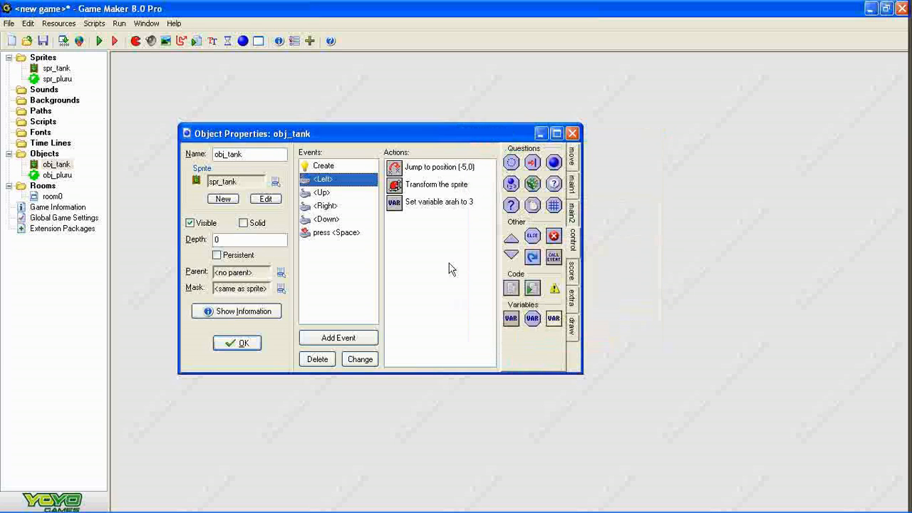
# Add a Set Variable action to the Up event that sets arah to 0.
pyautogui.click(355, 193)
pyautogui.moveTo(511, 319); pyautogui.dragTo(460, 318)
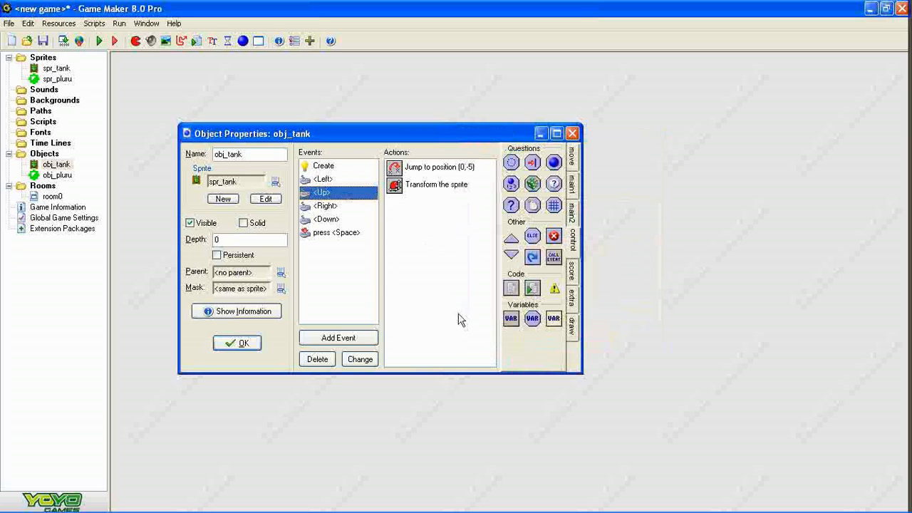
pyautogui.write('arah')
pyautogui.press('Tab')
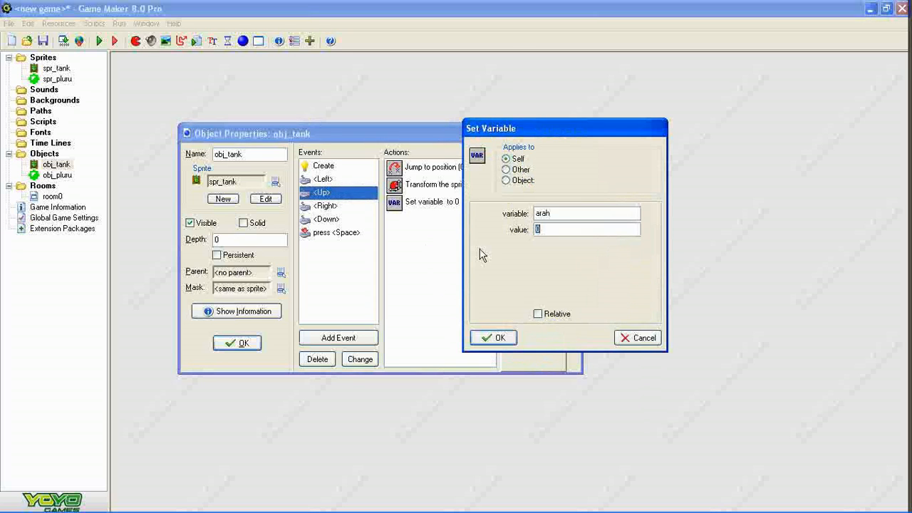
pyautogui.click(495, 338)
# Check the direction numbering in the Create event's code against the arah values set in the Left and Up events.
pyautogui.click(322, 166)
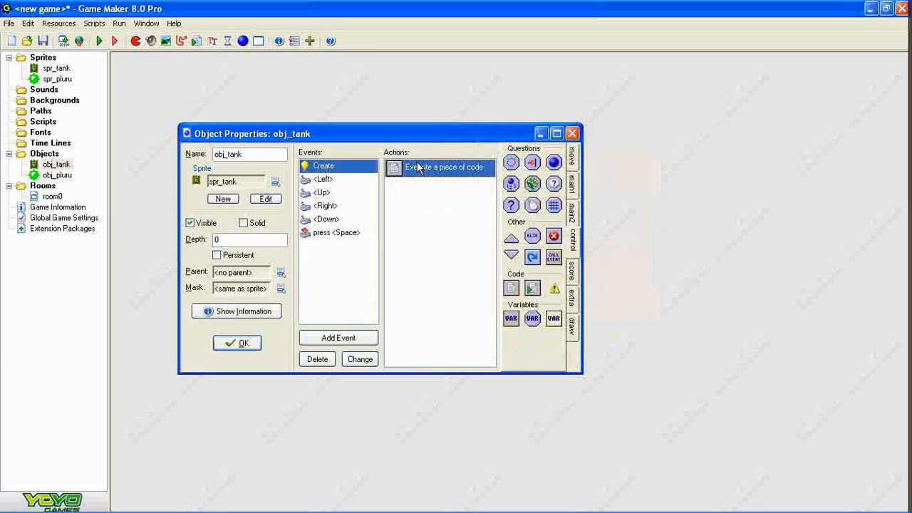
pyautogui.doubleClick(415, 166)
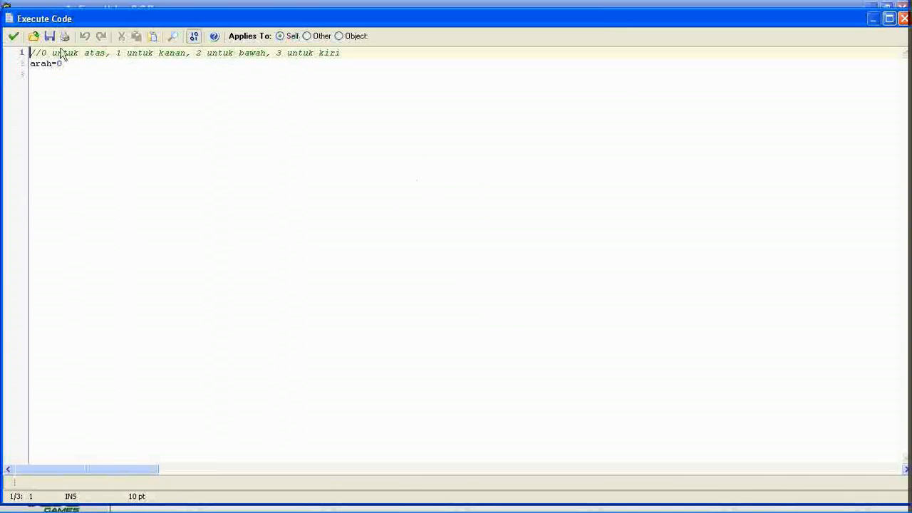
pyautogui.click(13, 36)
pyautogui.click(346, 181)
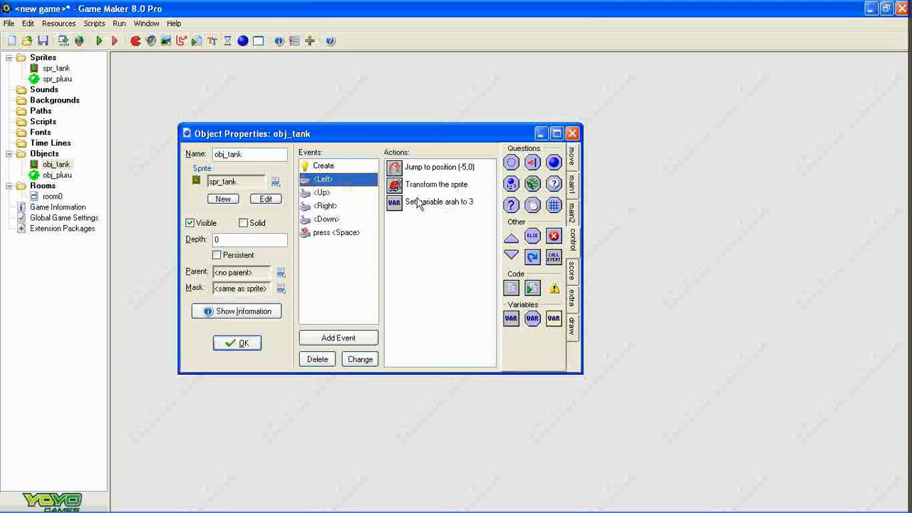
pyautogui.click(325, 193)
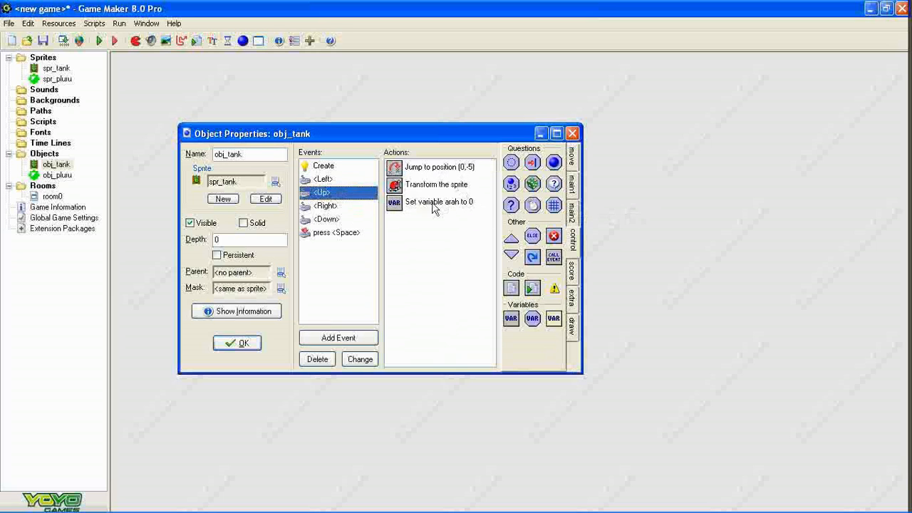
# Add a Set Variable action to the Right event that sets arah to 1.
pyautogui.click(364, 205)
pyautogui.moveTo(511, 318); pyautogui.dragTo(431, 320)
pyautogui.click(546, 218)
pyautogui.write('arah')
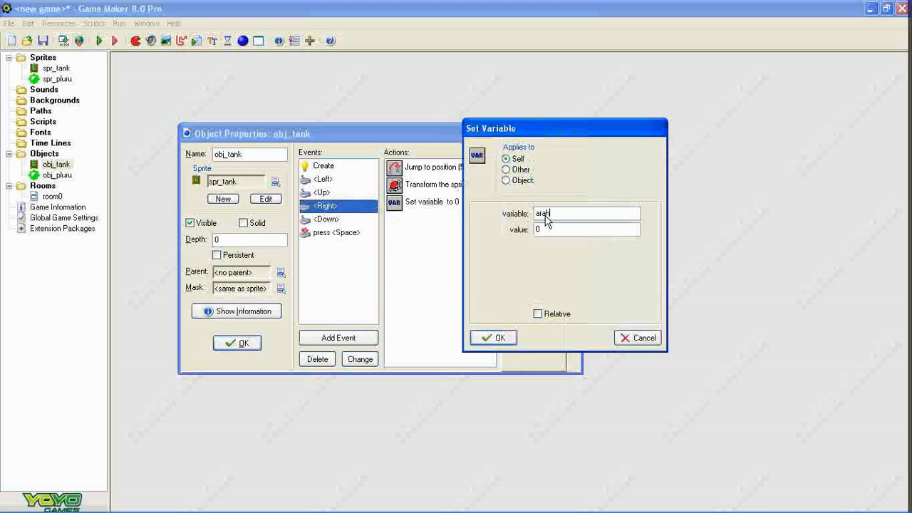
pyautogui.press('Tab')
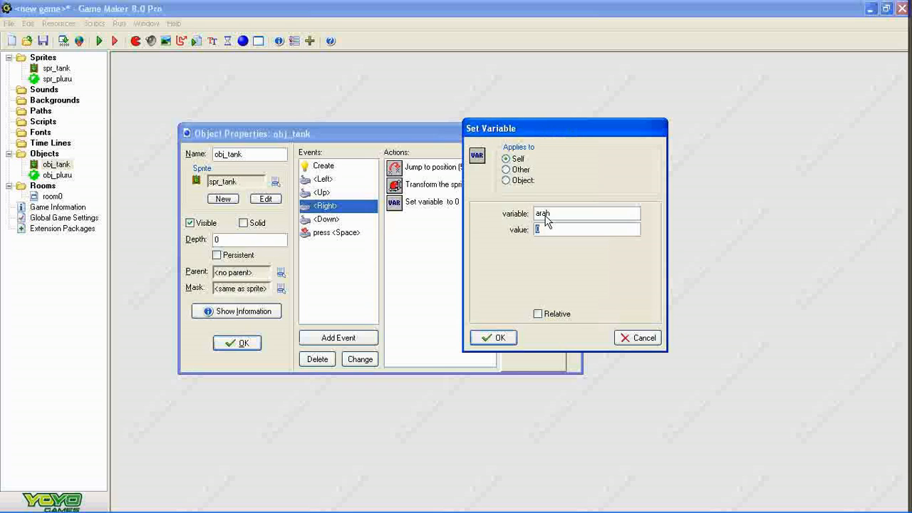
pyautogui.write('1')
pyautogui.click(497, 339)
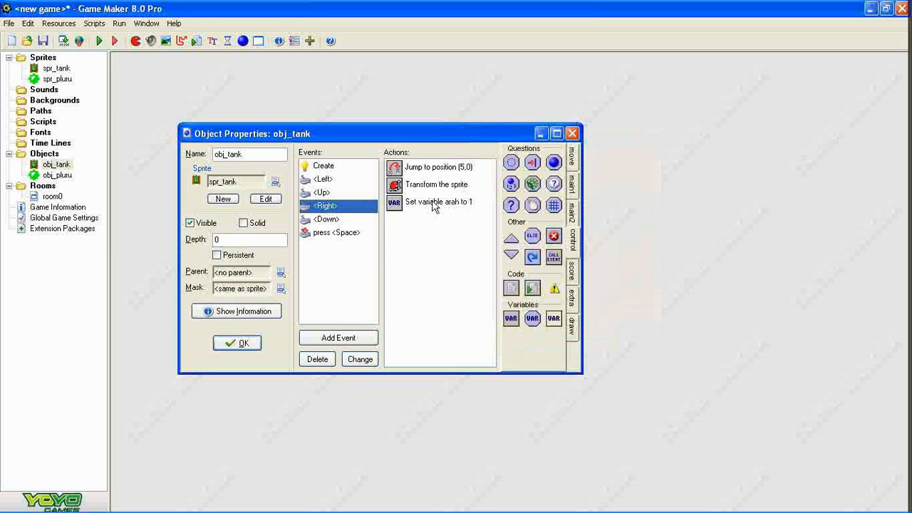
# Add a Set Variable action to the Down event that sets arah to 2.
pyautogui.click(327, 220)
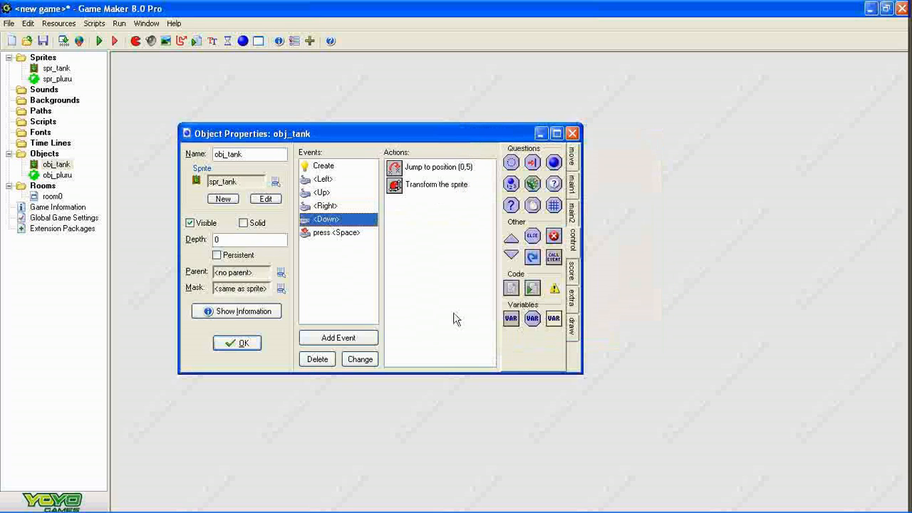
pyautogui.moveTo(456, 319); pyautogui.dragTo(456, 319)
pyautogui.write('arah')
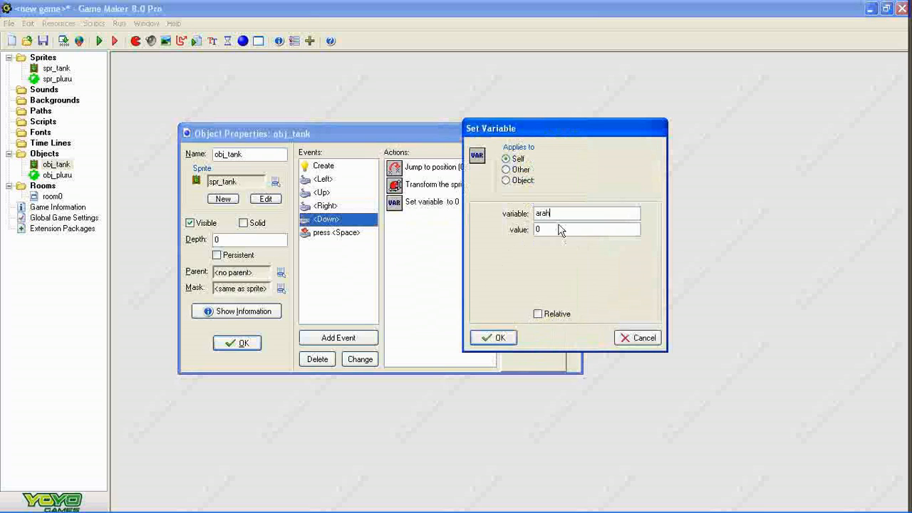
pyautogui.press('Tab')
pyautogui.write('2')
pyautogui.click(492, 338)
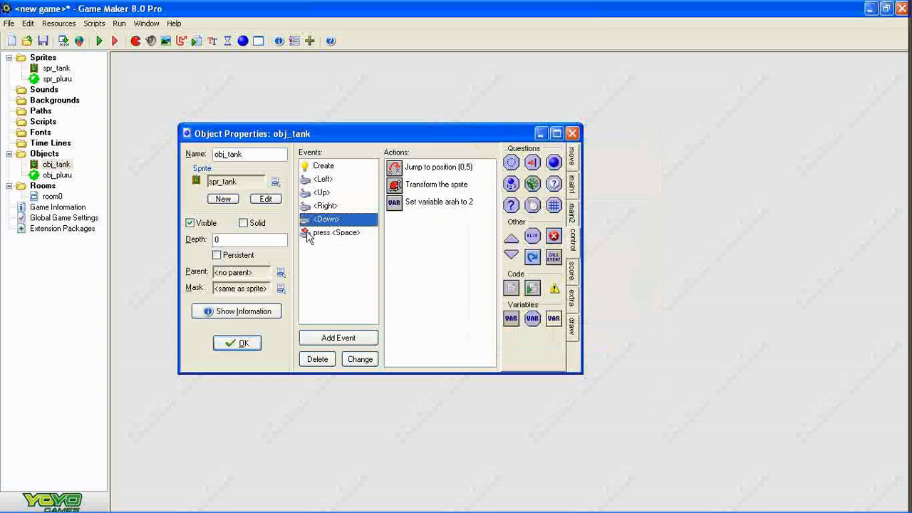
# Run the game, test turning the tank and firing bullets in all four directions, and close it.
pyautogui.click(98, 40)
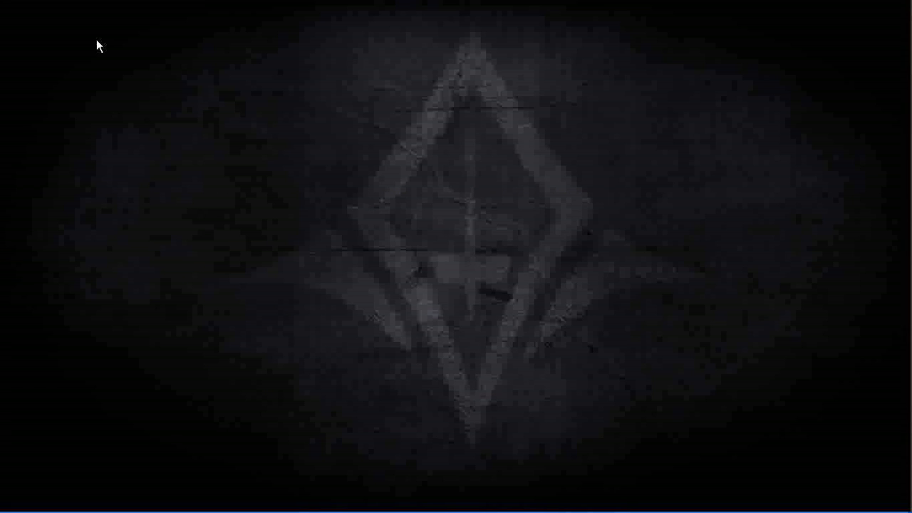
pyautogui.press('Left')
pyautogui.press('Right')
pyautogui.press('space')
pyautogui.press('space')
pyautogui.press('space')
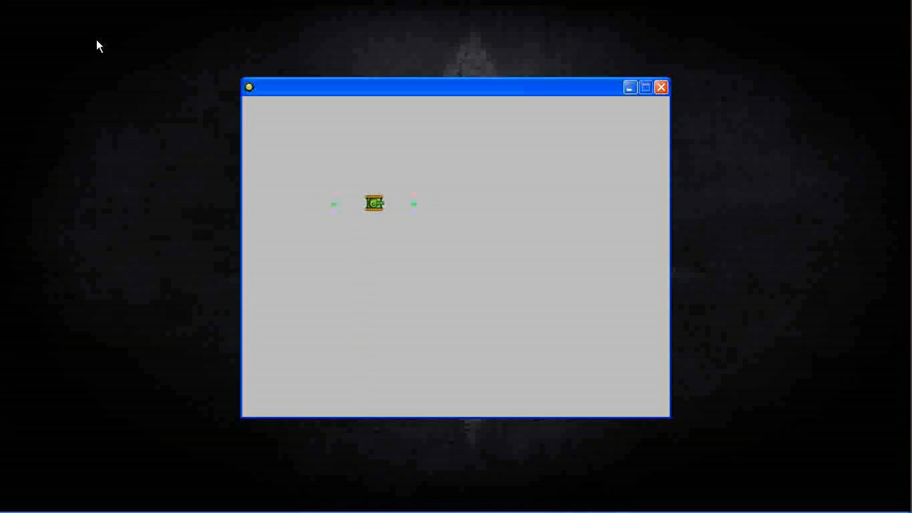
pyautogui.press('Up')
pyautogui.press('Up')
pyautogui.press('space')
pyautogui.press('Down')
pyautogui.press('space')
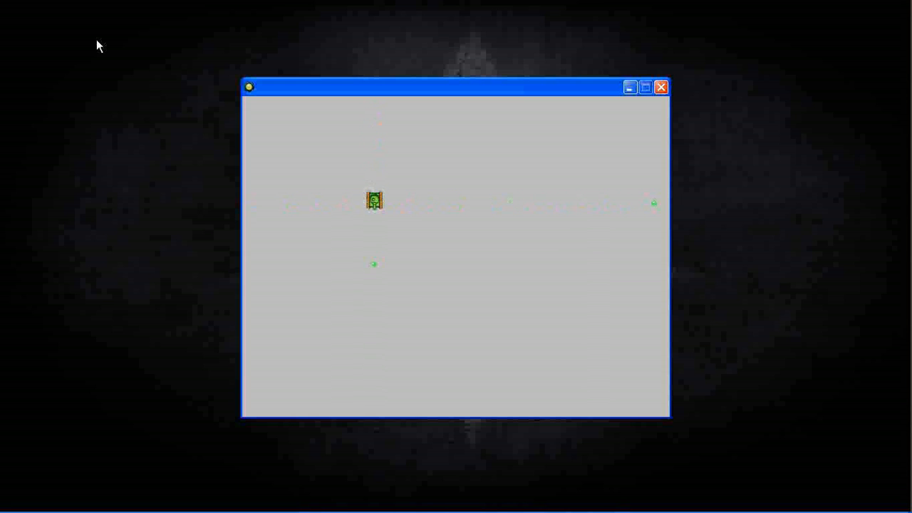
pyautogui.press('space')
pyautogui.press('Left')
pyautogui.press('space')
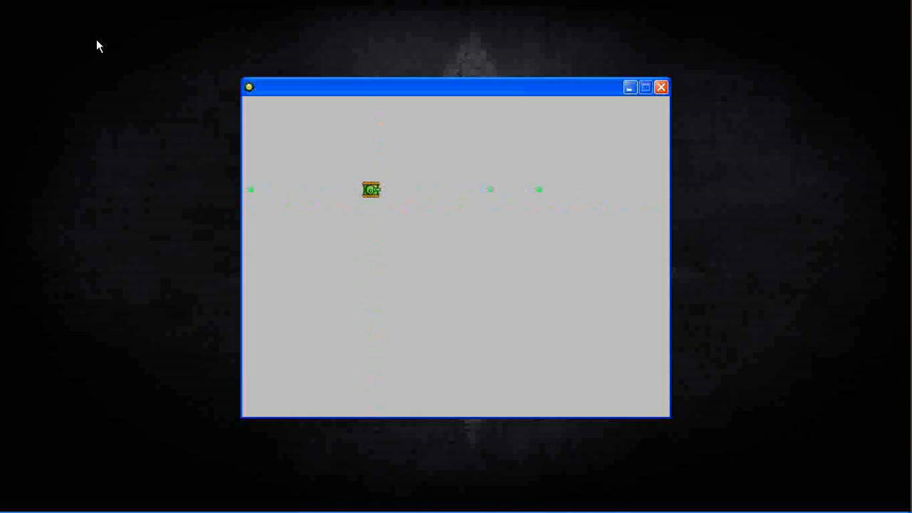
pyautogui.press('Escape')
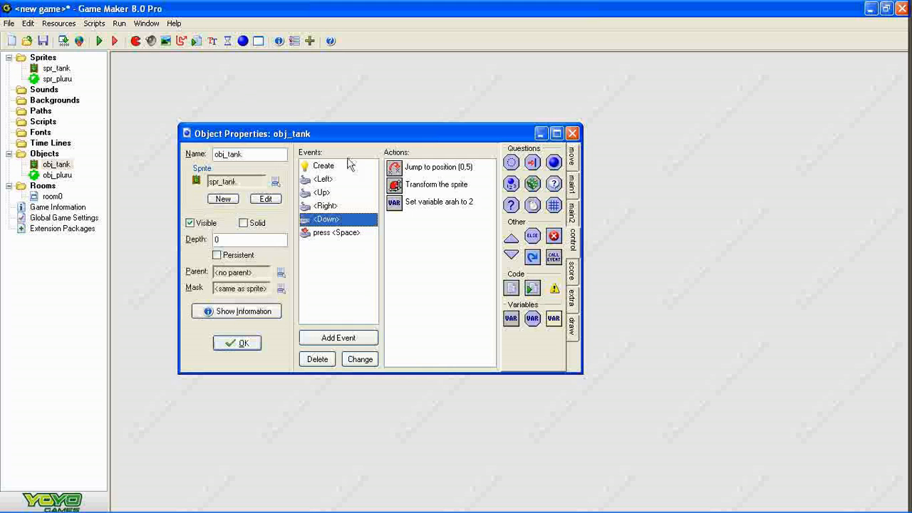
# Review the Space event's arah conditions, then rerun the game to recheck which way bullets travel for each tank direction.
pyautogui.click(357, 235)
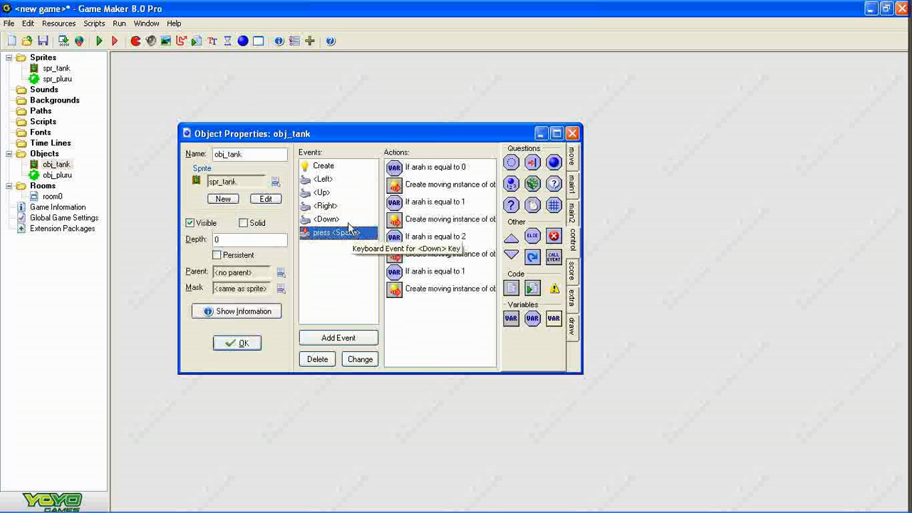
pyautogui.click(97, 43)
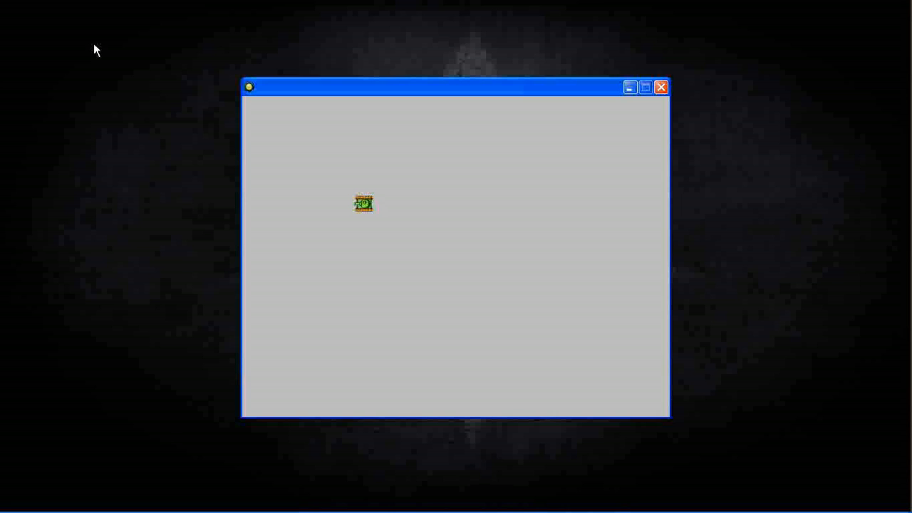
pyautogui.press('space')
pyautogui.press('Right')
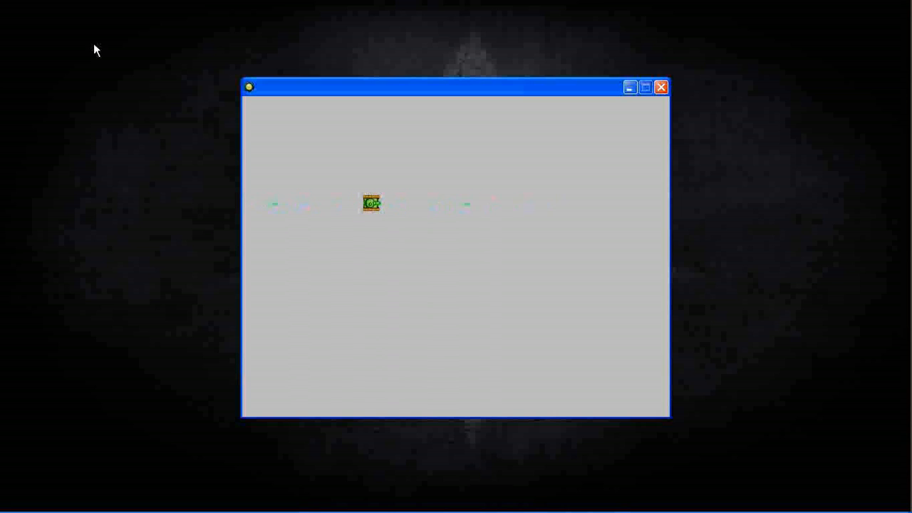
pyautogui.press('space')
pyautogui.press('space')
pyautogui.press('space')
pyautogui.press('Down')
pyautogui.press('space')
pyautogui.press('space')
pyautogui.press('Up')
pyautogui.press('space')
pyautogui.press('space')
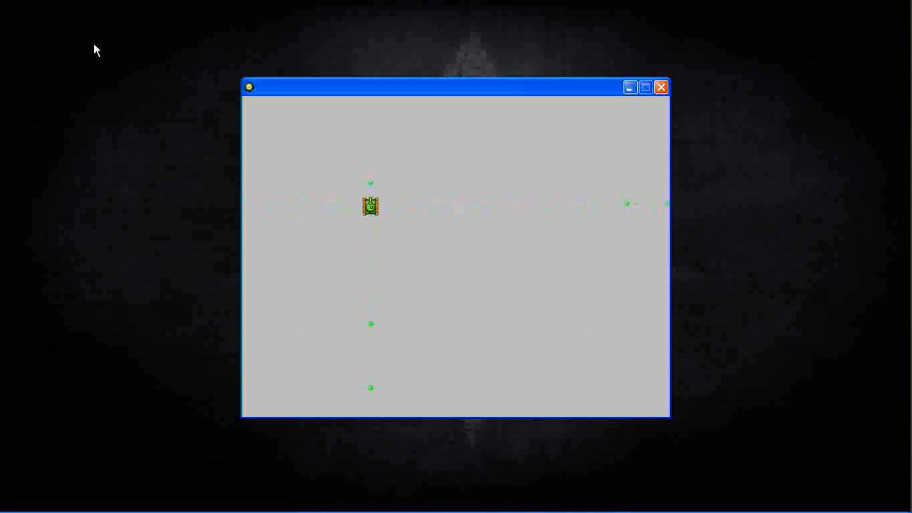
pyautogui.press('Right')
pyautogui.press('space')
pyautogui.press('space')
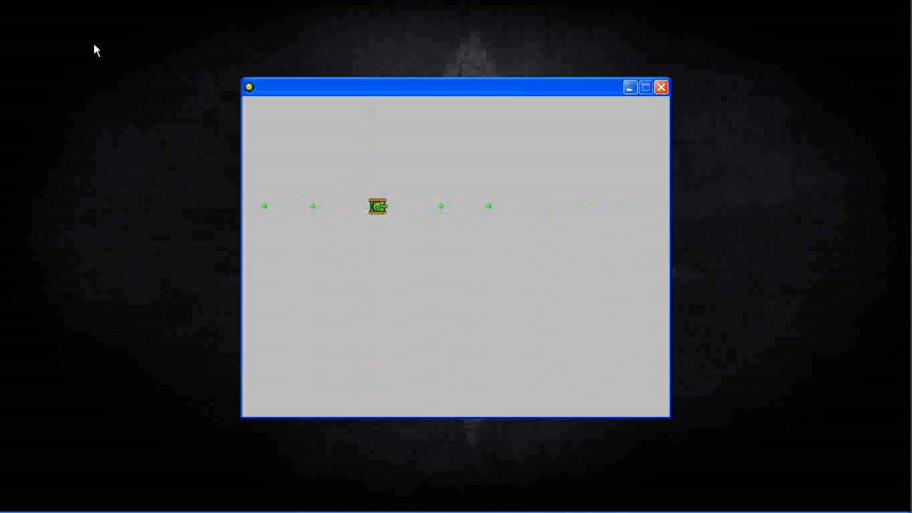
pyautogui.press('Escape')
# Set the value of the last Test Variable condition in the Space event to 3.
pyautogui.click(335, 221)
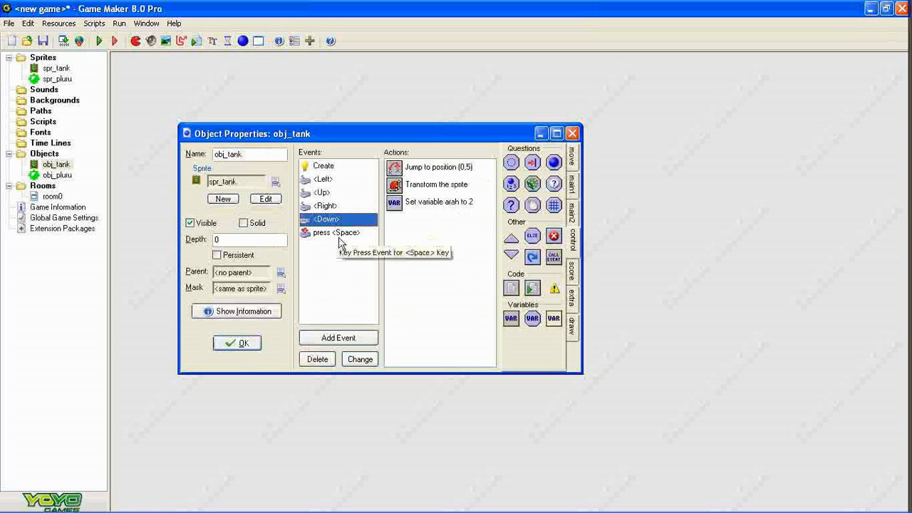
pyautogui.click(338, 236)
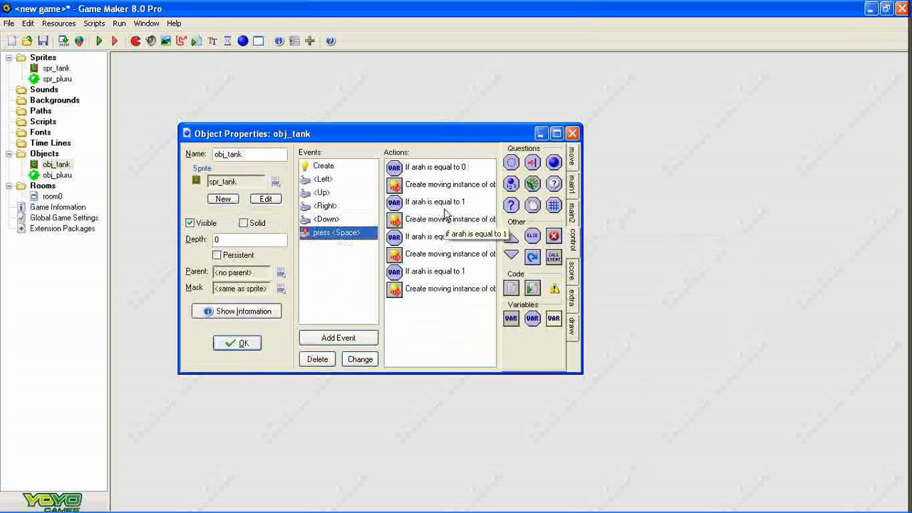
pyautogui.doubleClick(454, 275)
pyautogui.click(609, 231)
pyautogui.press('BackSpace')
pyautogui.write('3')
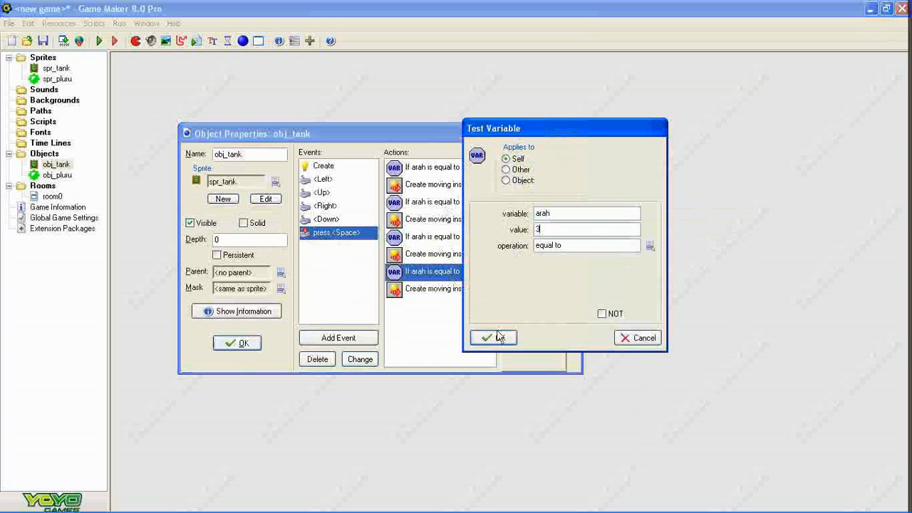
pyautogui.click(500, 341)
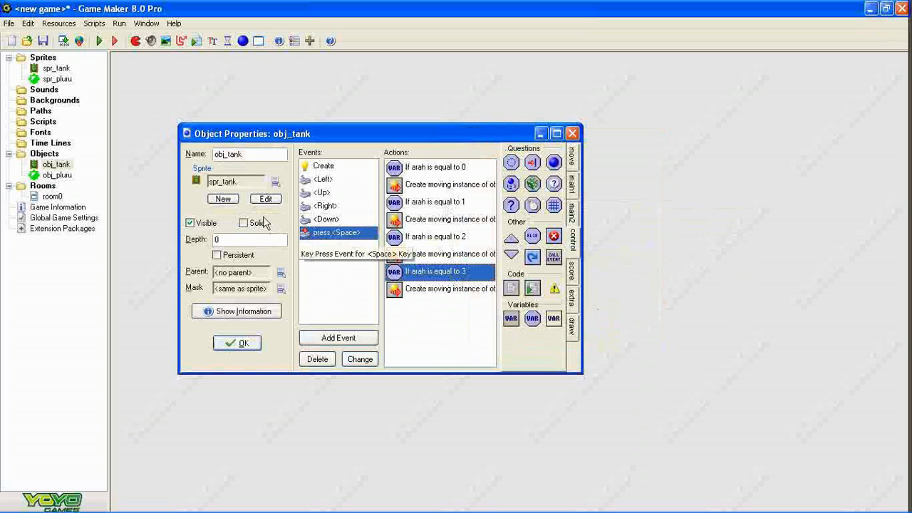
# Run the game with the corrected condition and test driving the tank and firing bullets left, right, up and down.
pyautogui.click(99, 43)
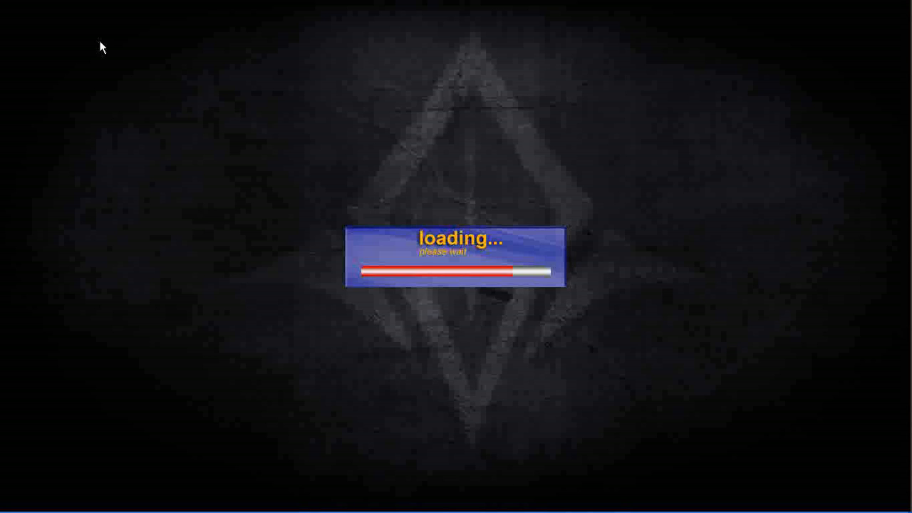
pyautogui.press('Right')
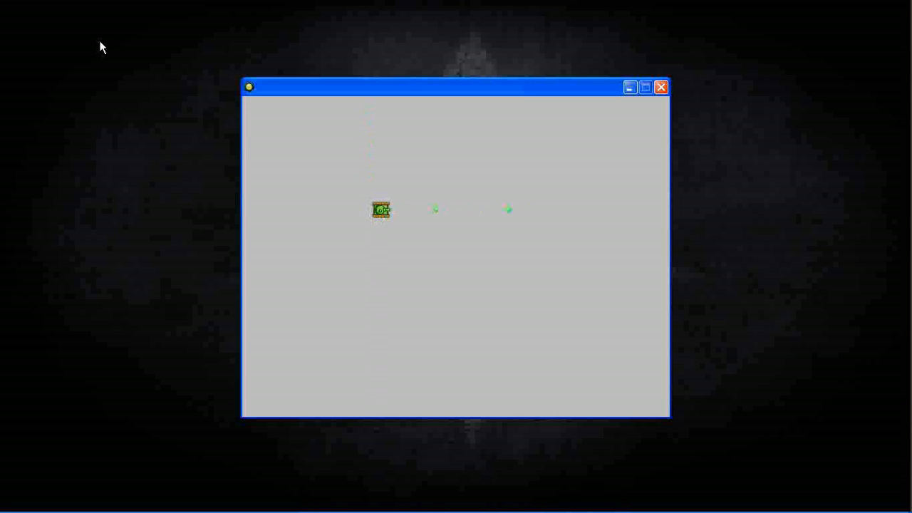
pyautogui.press('Left')
pyautogui.press('Down')
pyautogui.press('Up')
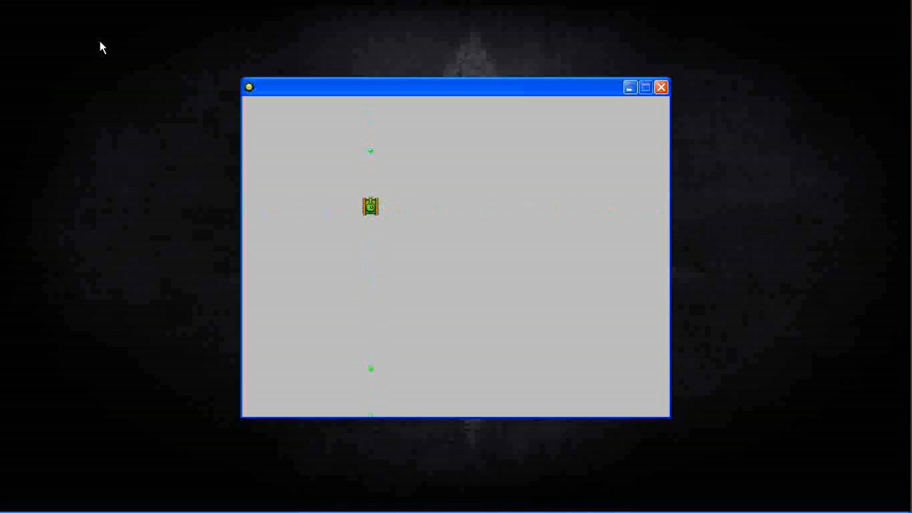
pyautogui.press('Left')
pyautogui.press('Right')
pyautogui.press('Up')
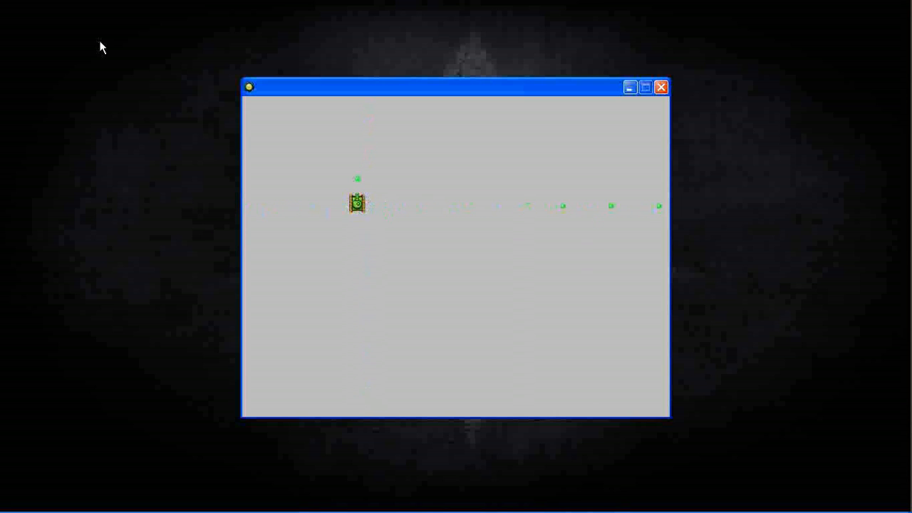
pyautogui.press('Left')
pyautogui.press('Right')
pyautogui.press('Down')
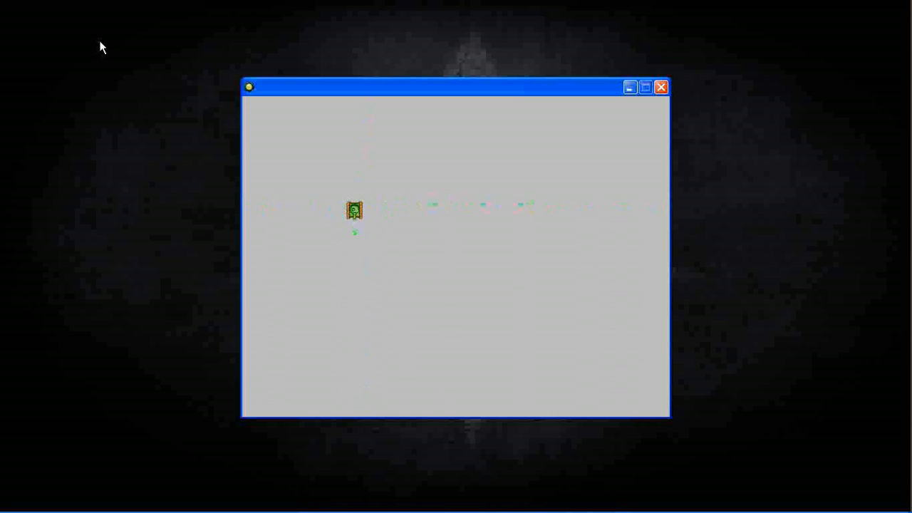
pyautogui.press('Left')
pyautogui.press('Up')
pyautogui.press('Right')
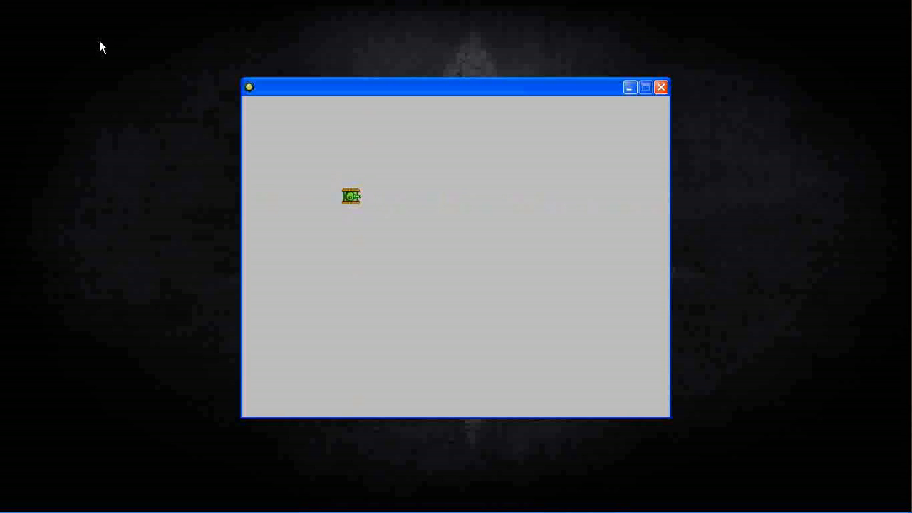
pyautogui.press('Left')
pyautogui.press('Up')
pyautogui.press('space')
pyautogui.press('Down')
pyautogui.press('space')
pyautogui.press('space')
pyautogui.press('space')
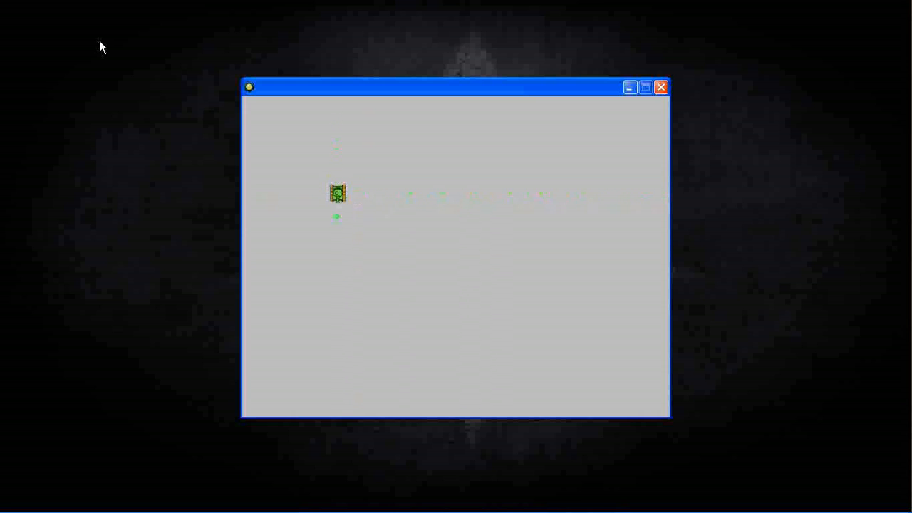
pyautogui.press('Left')
pyautogui.press('Right')
pyautogui.press('space')
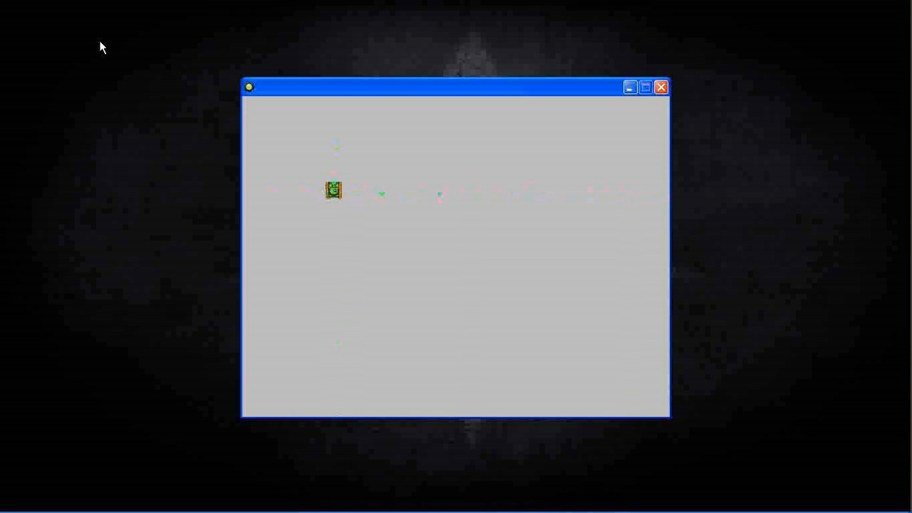
pyautogui.press('Up')
pyautogui.press('space')
pyautogui.press('Down')
pyautogui.press('space')
pyautogui.press('space')
pyautogui.press('Left')
pyautogui.press('space')
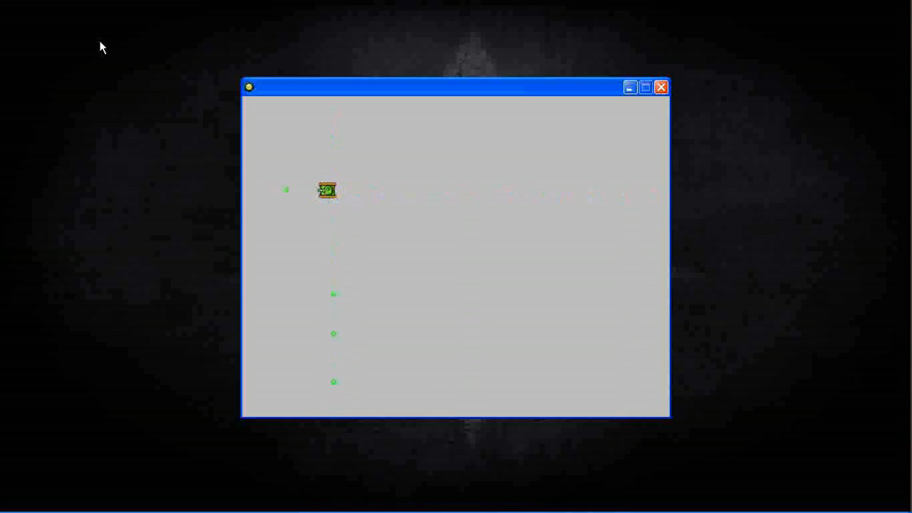
pyautogui.press('Right')
pyautogui.press('space')
pyautogui.press('space')
pyautogui.press('Up')
pyautogui.press('space')
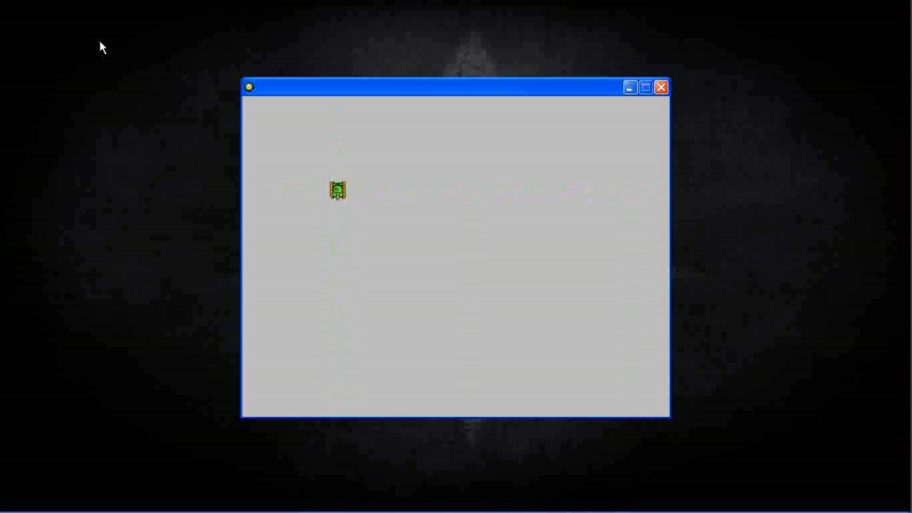
pyautogui.press('Right')
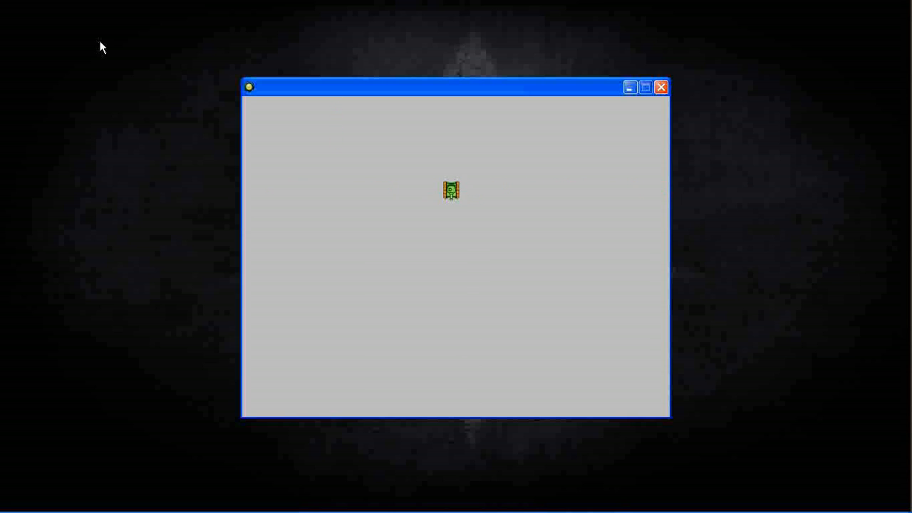